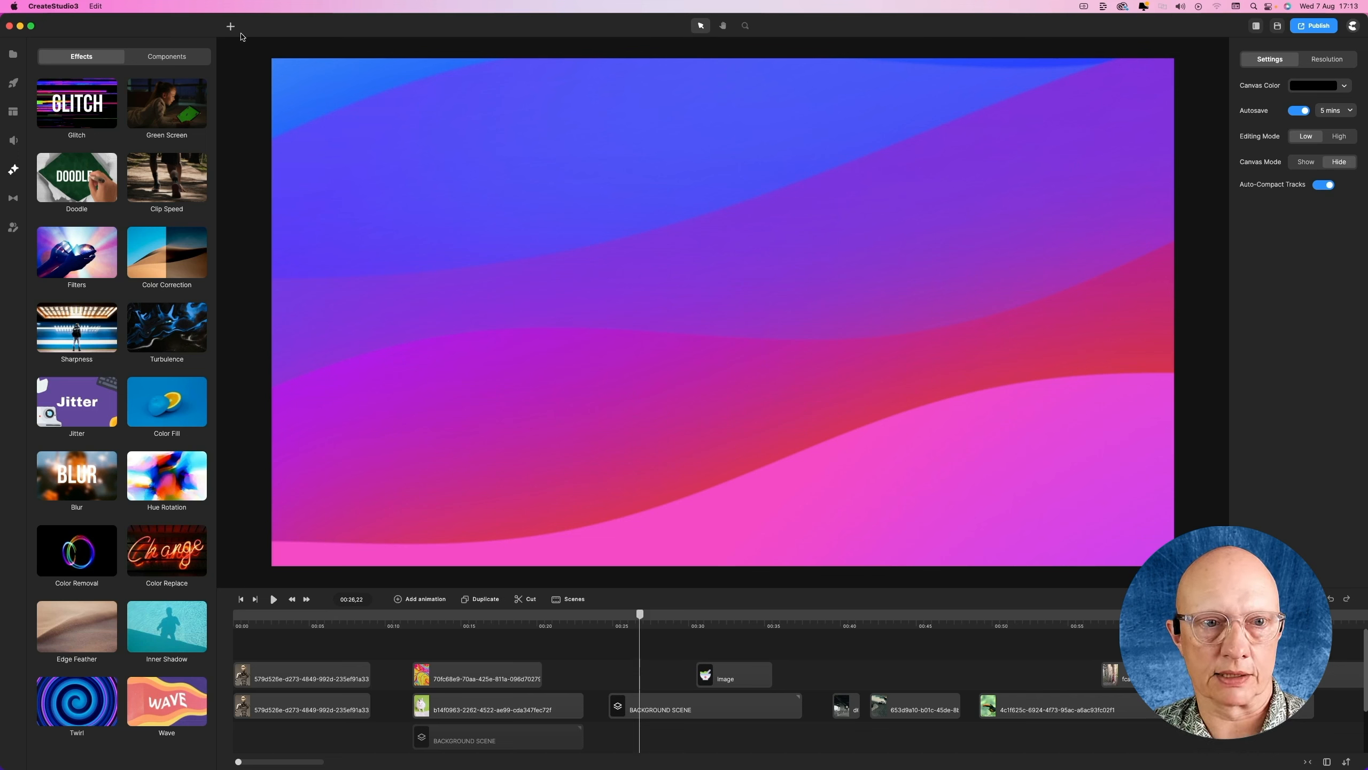
- Add a text layer reading "the doodle effect" with its clip starting at the beginning of the BACKGROUND SCENE clip
click(230, 25)
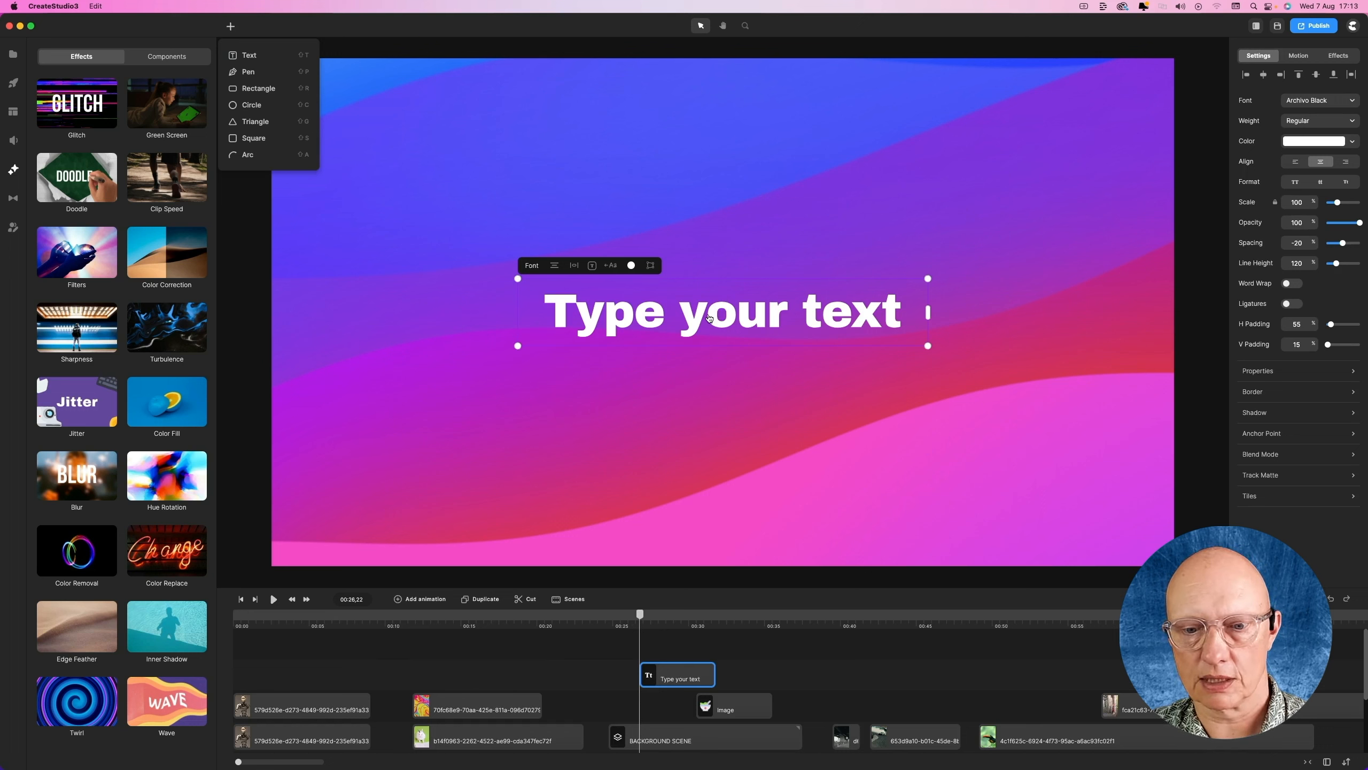
drag(686, 673, 654, 674)
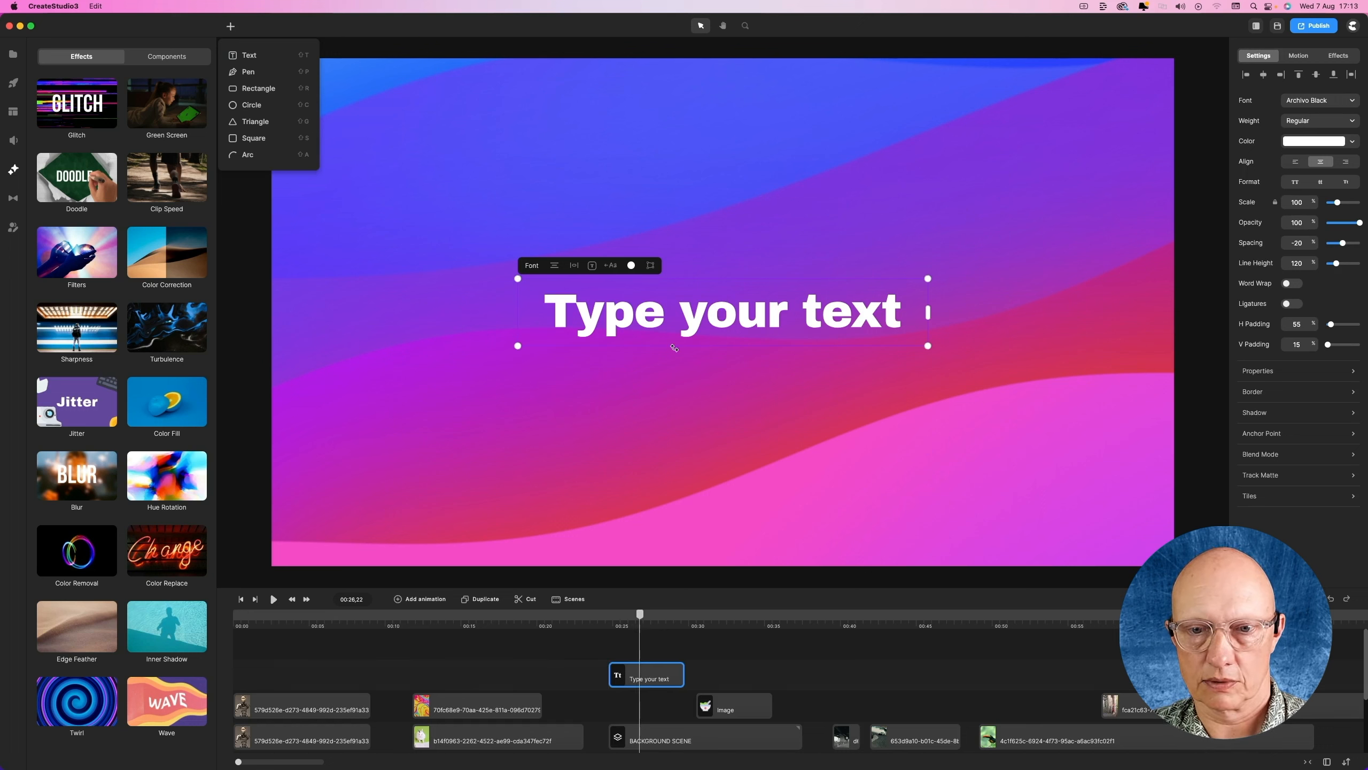
double_click(684, 326)
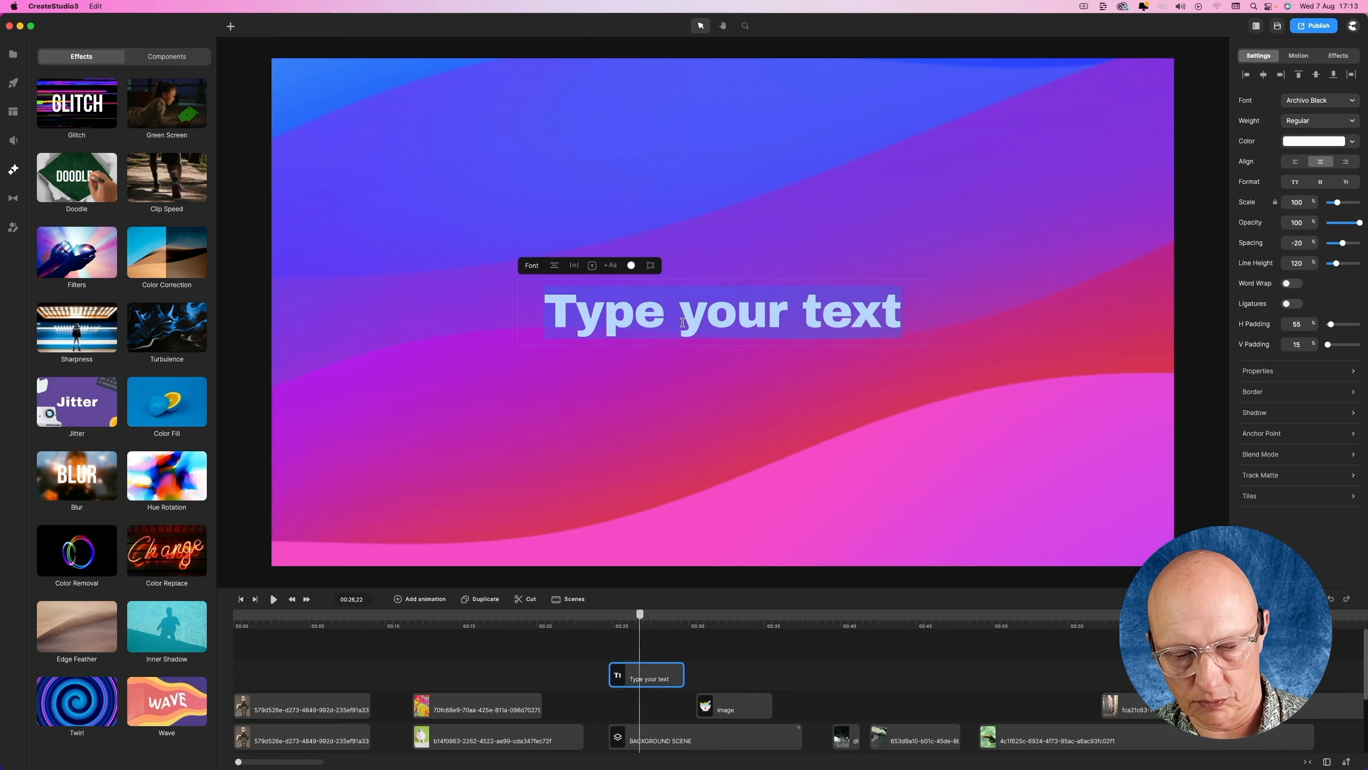
text(the doodle ef)
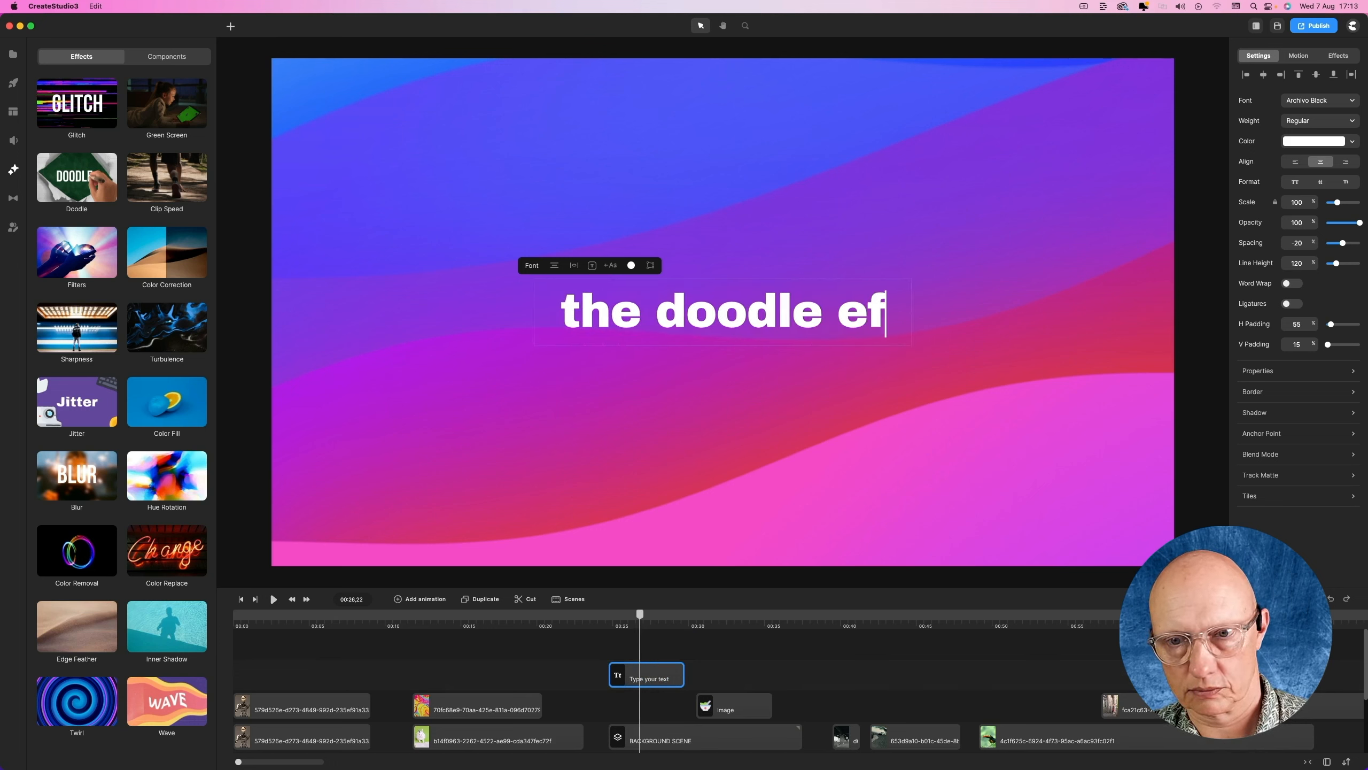
text(fect)
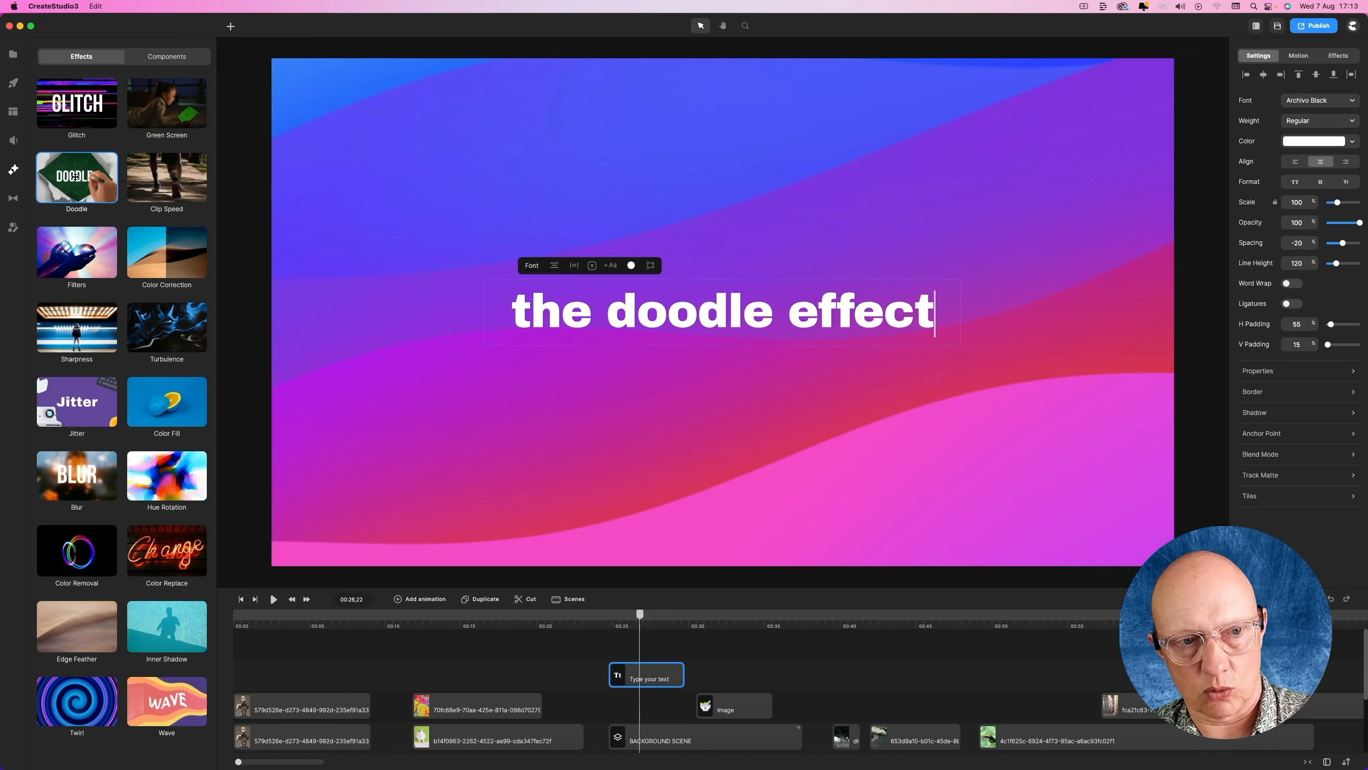
- Apply the Doodle effect to the text clip and scrub through its drawing animation
mouse_move(75, 176)
mouse_down()
mouse_move(429, 424)
mouse_move(649, 619)
mouse_move(636, 678)
mouse_up()
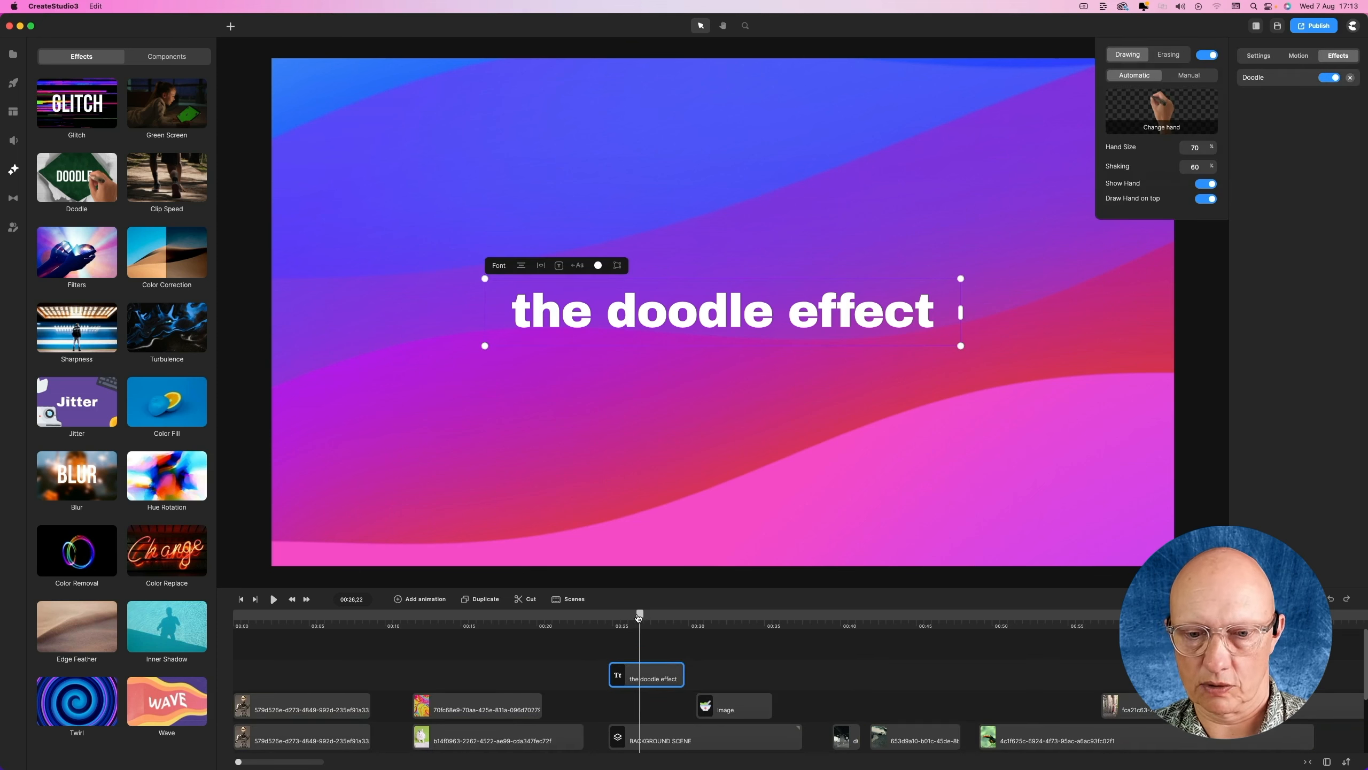
mouse_move(640, 615)
mouse_down()
mouse_move(611, 618)
mouse_move(780, 616)
mouse_up()
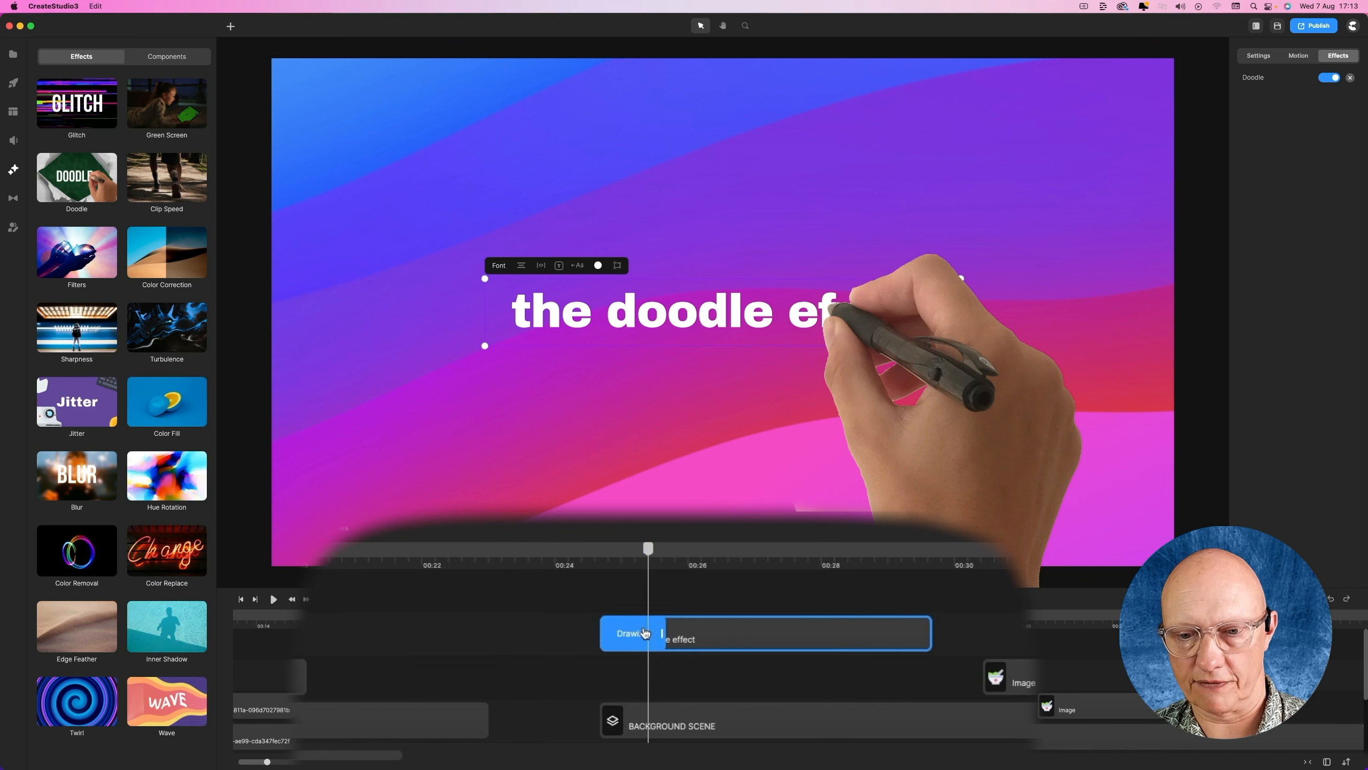
mouse_move(648, 553)
mouse_down()
mouse_move(599, 555)
mouse_move(627, 561)
mouse_up()
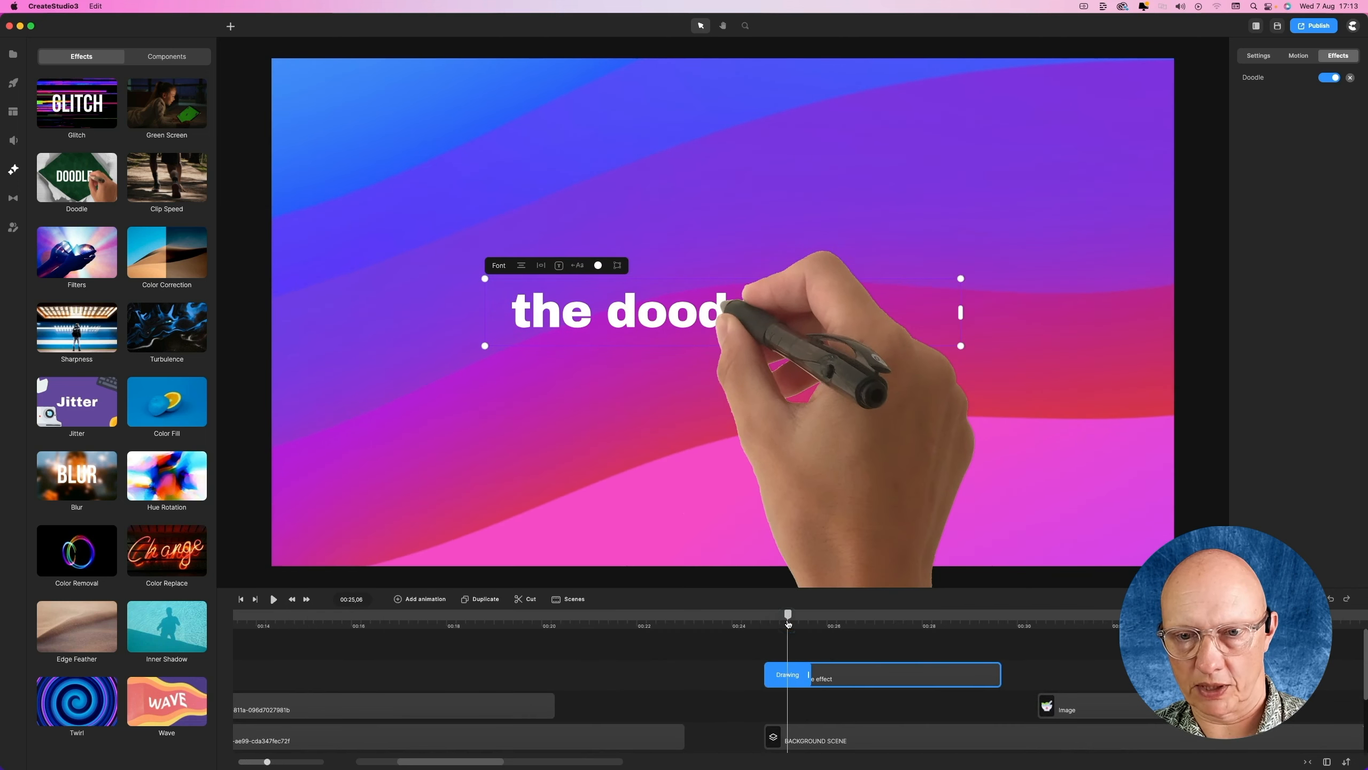
- Try the realistic drawing hands with wooden pencil, chalk and marker, ending on the default hand with the black pen
click(786, 678)
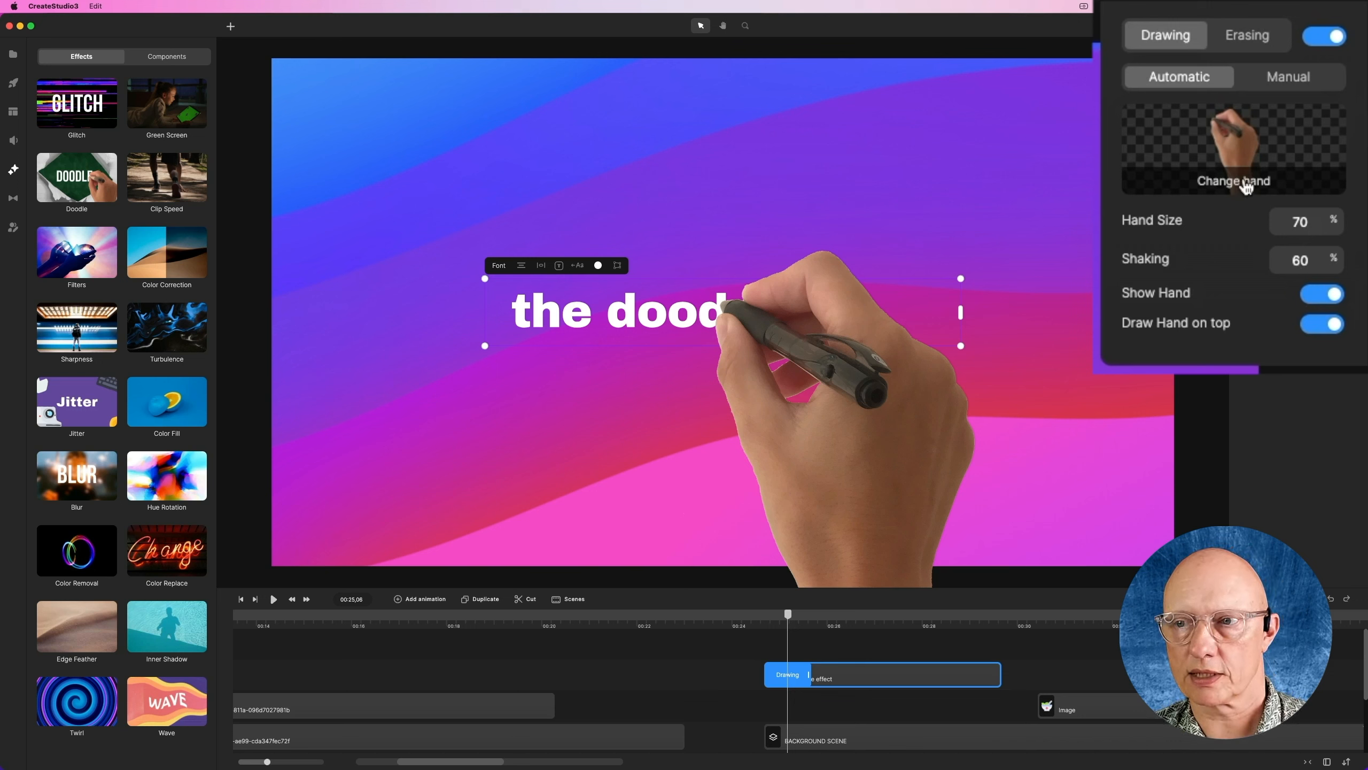
click(1246, 186)
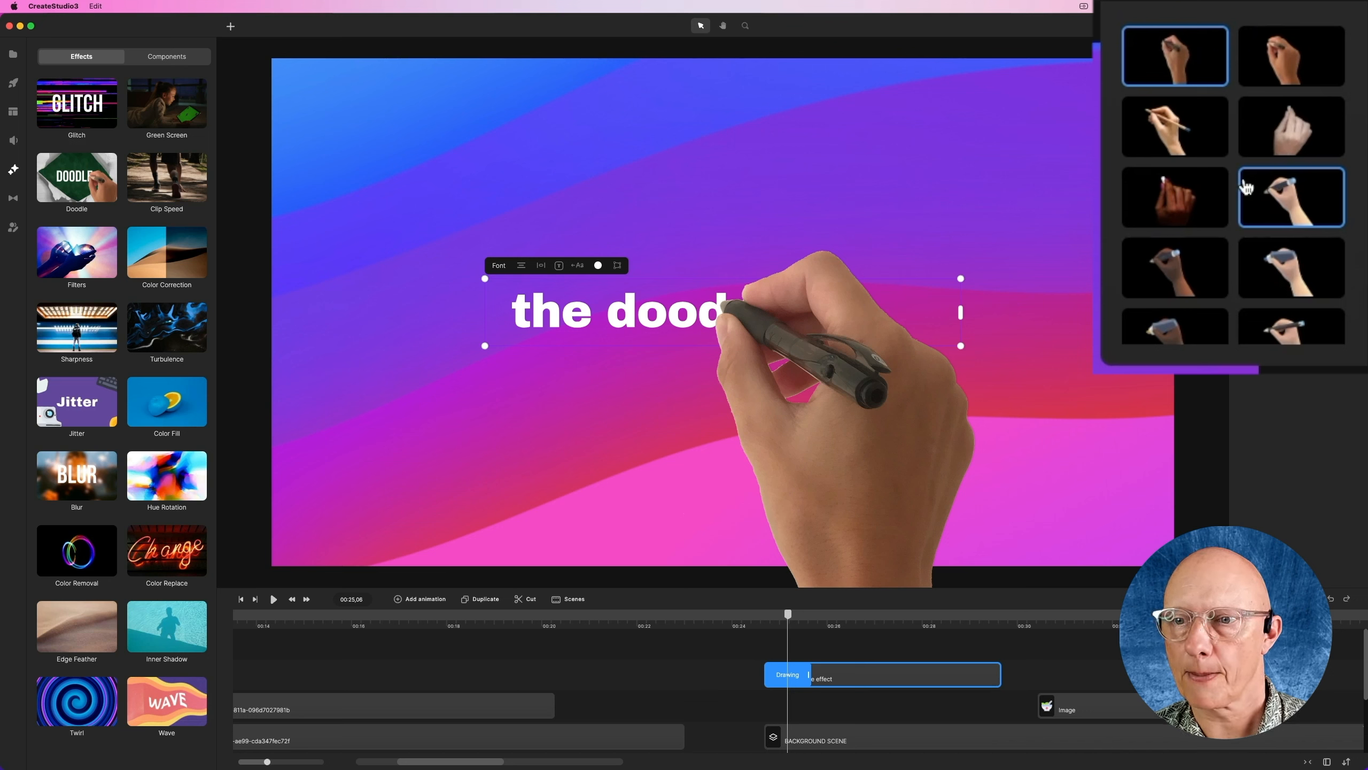
click(1184, 141)
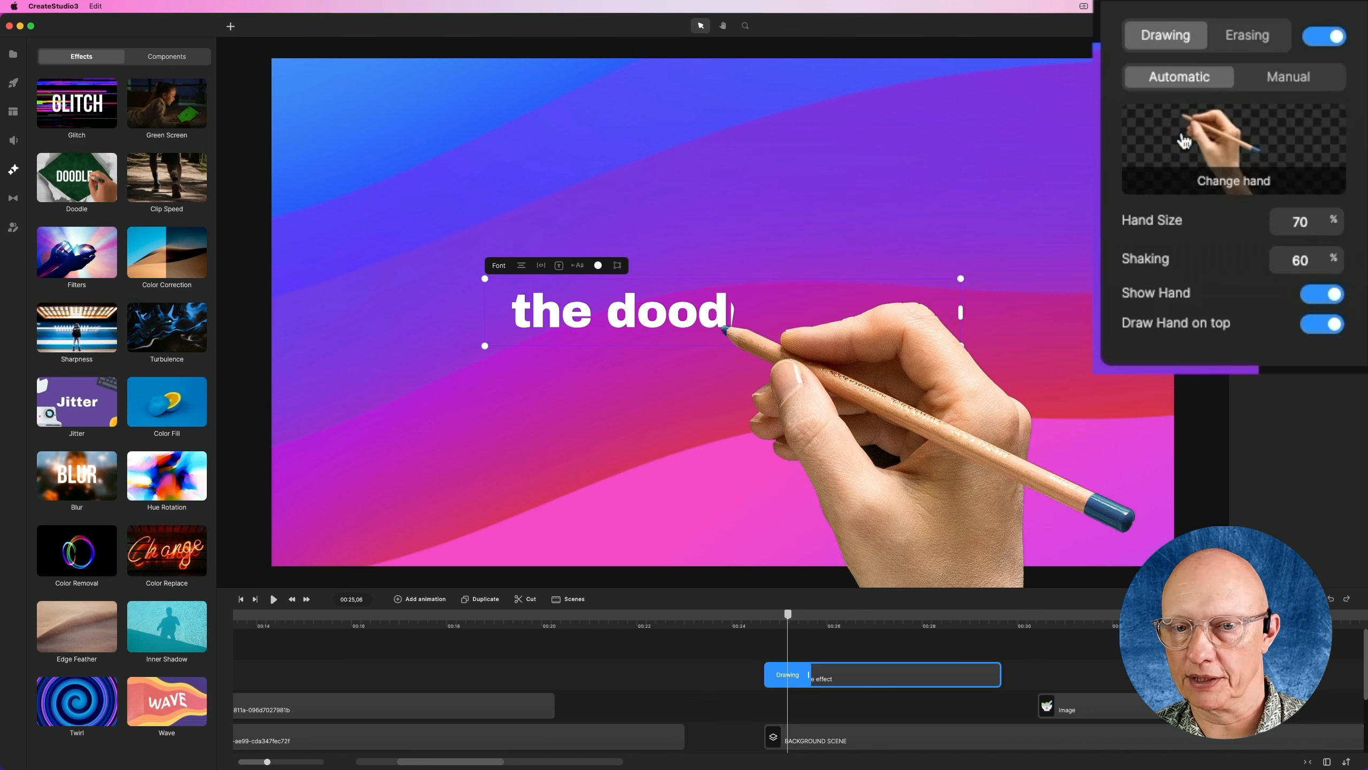
click(1255, 190)
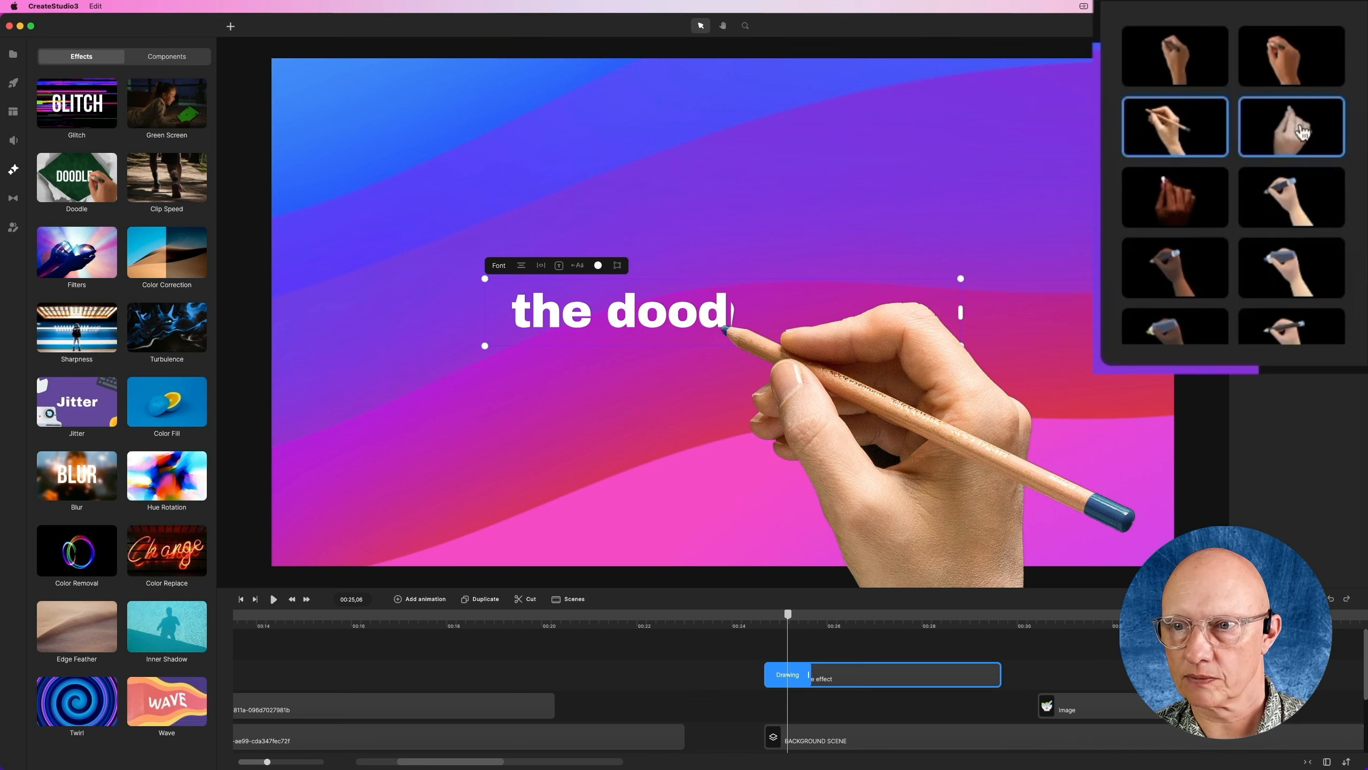
click(1303, 134)
click(1278, 178)
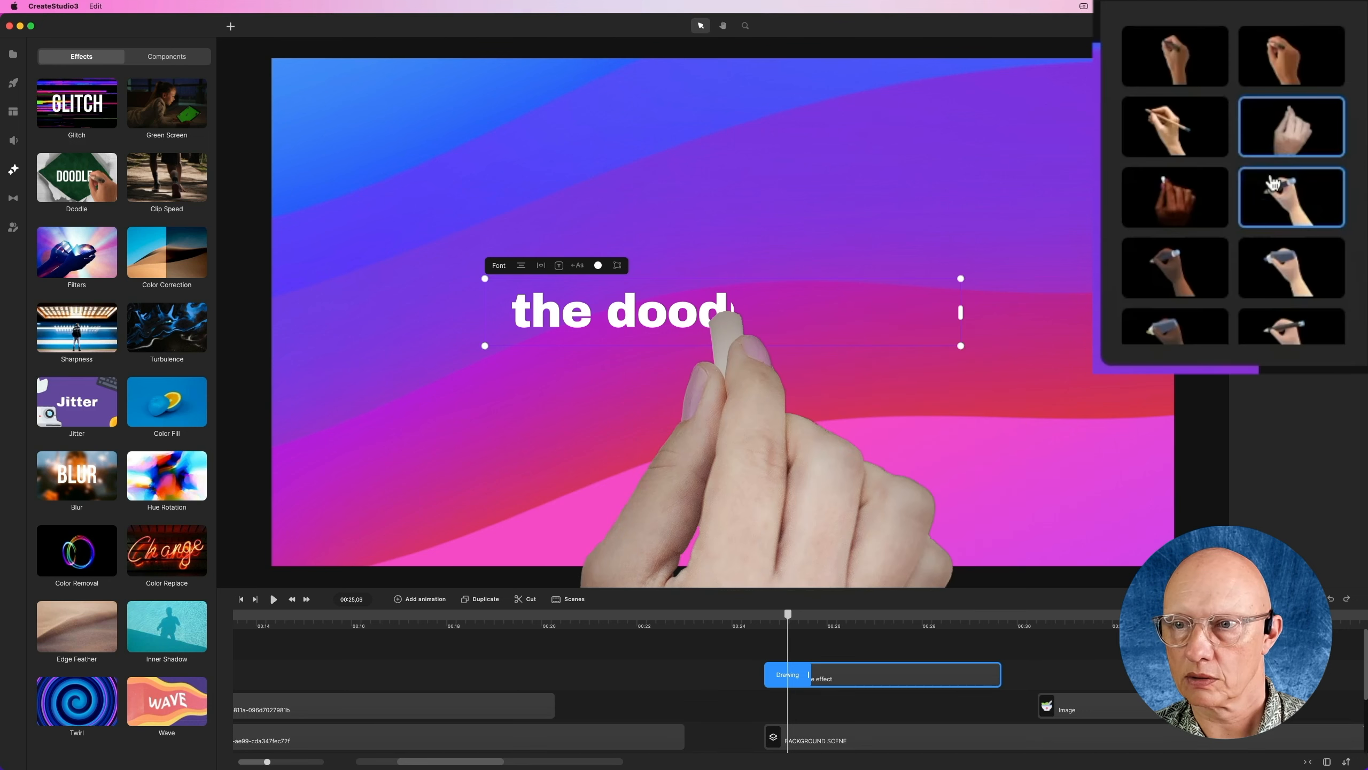
click(1296, 58)
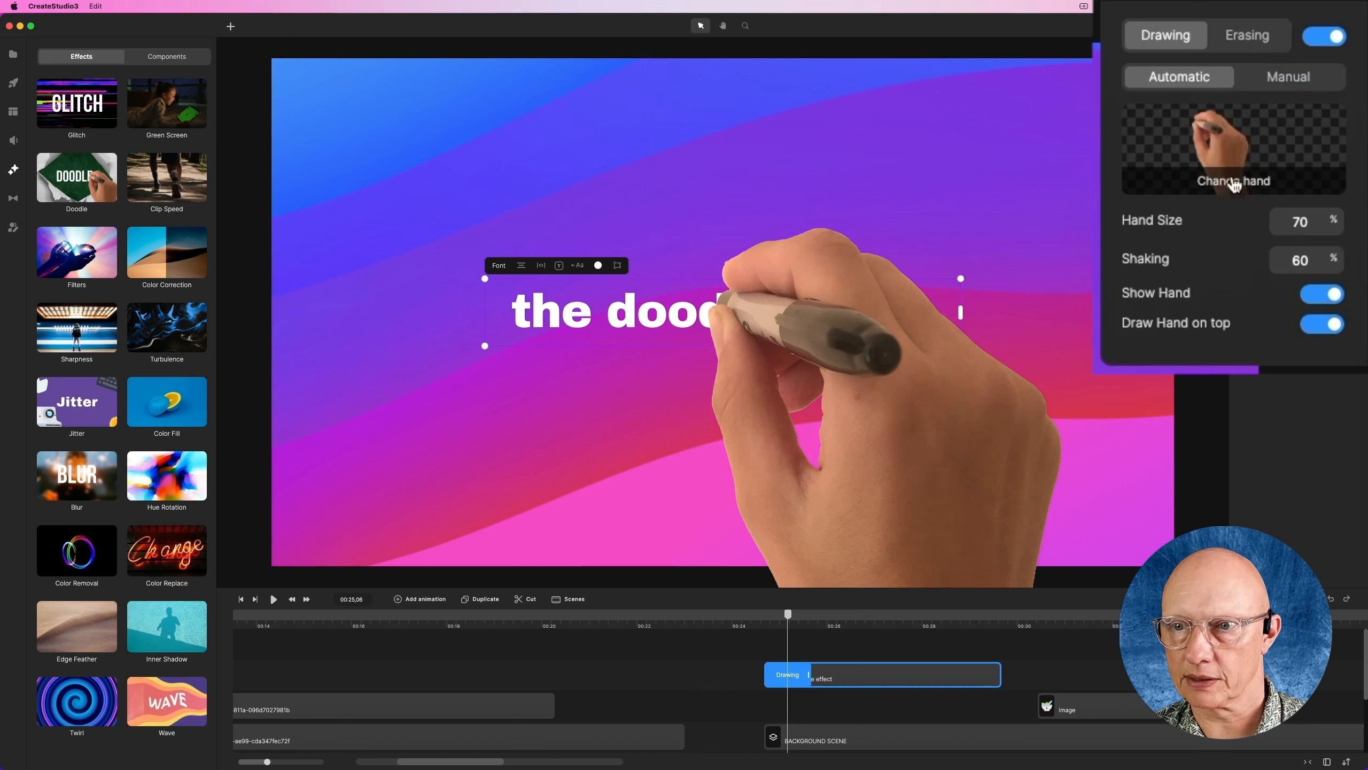
click(1235, 180)
click(1193, 68)
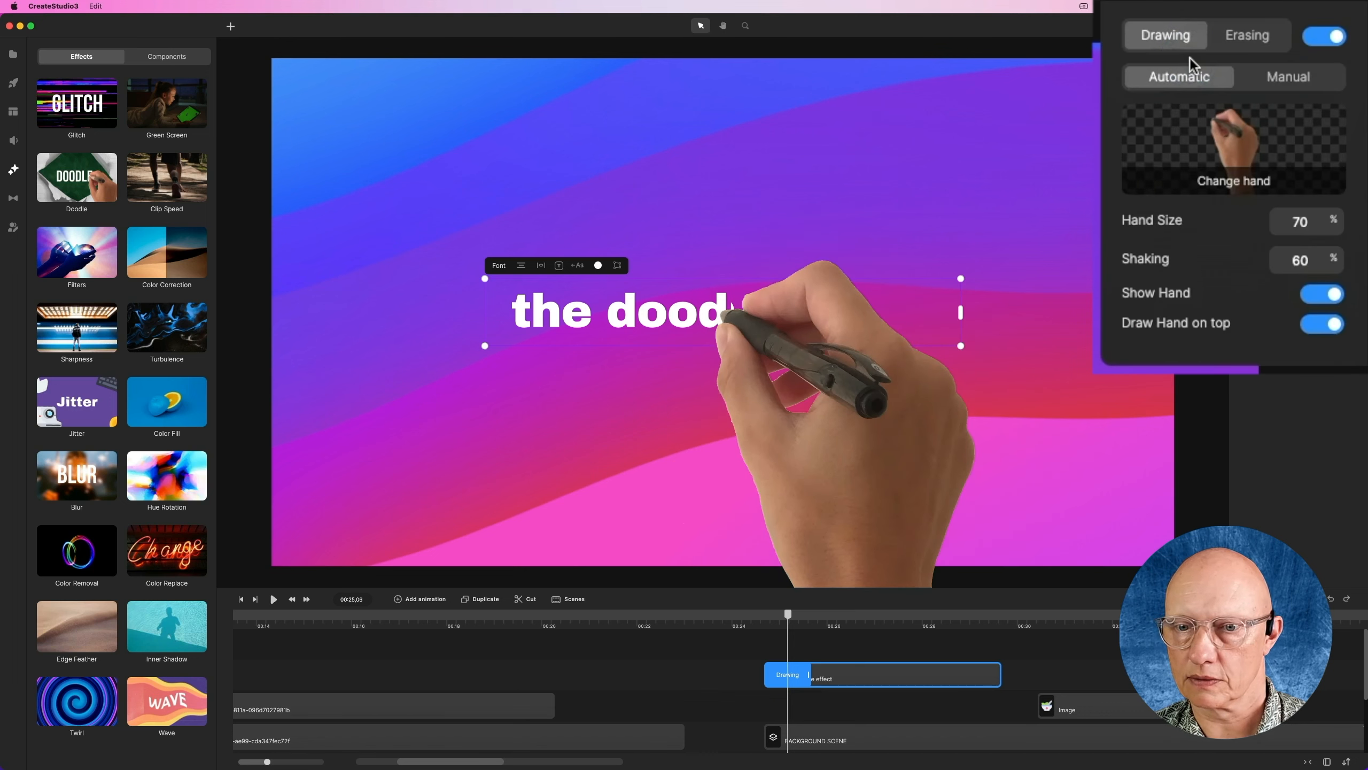
- Try the 3D drawing hands: light hand with dark pencil, dark hand with dark pencil, and light hand with thick highlighter
click(1217, 180)
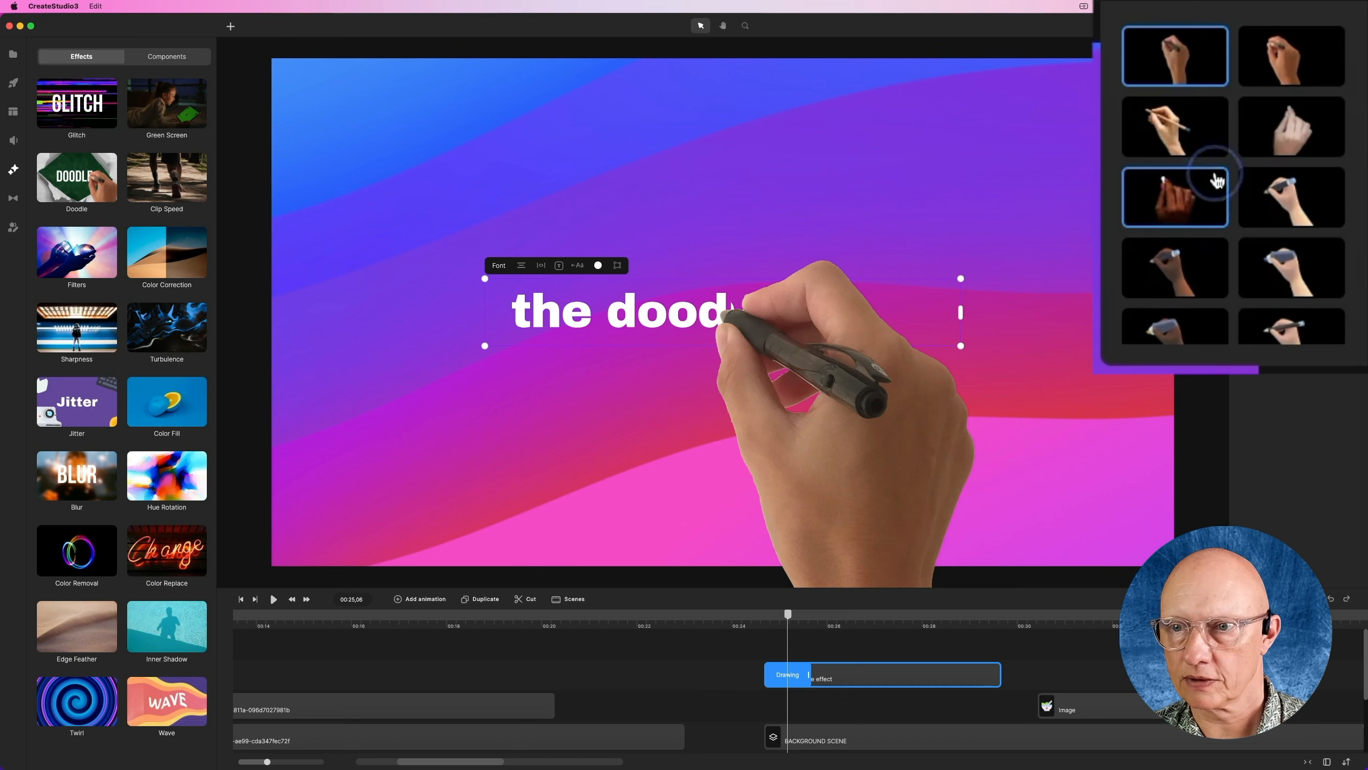
click(1285, 202)
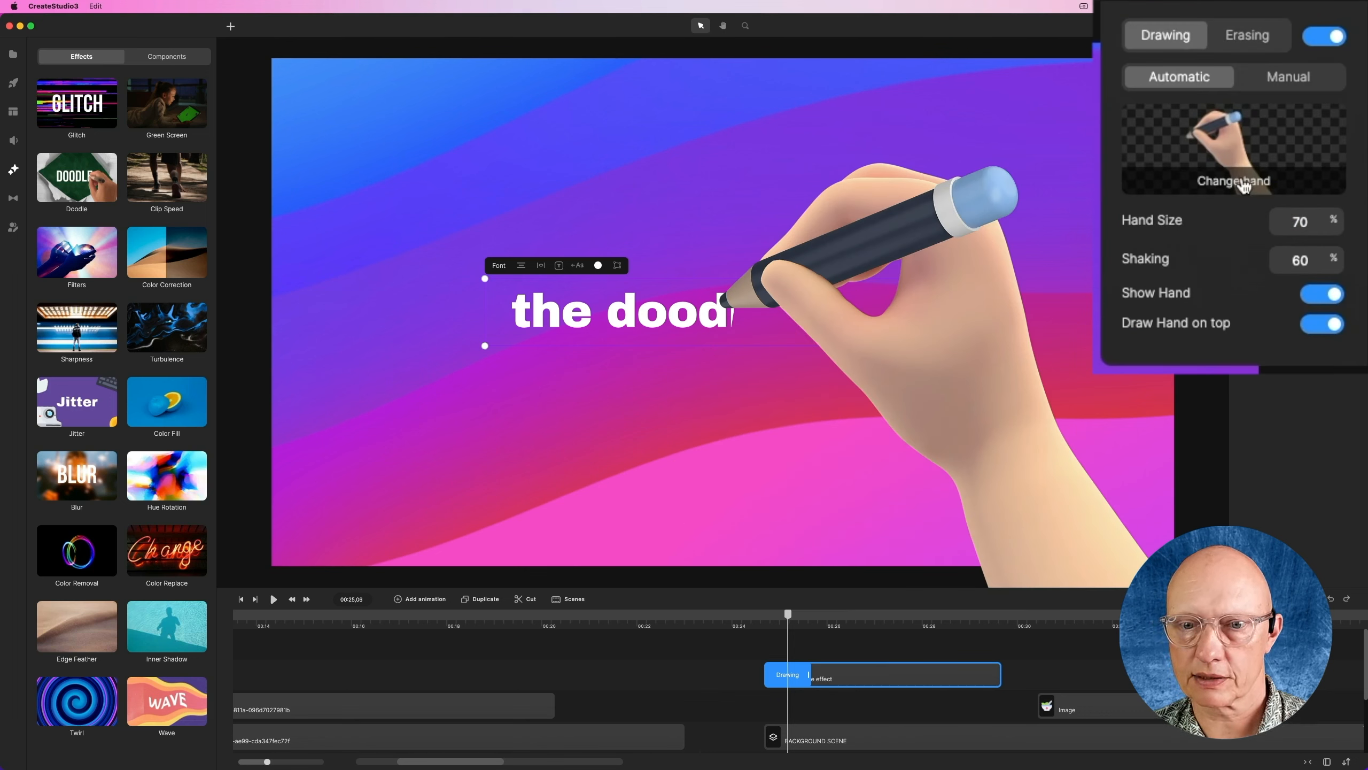
click(1167, 129)
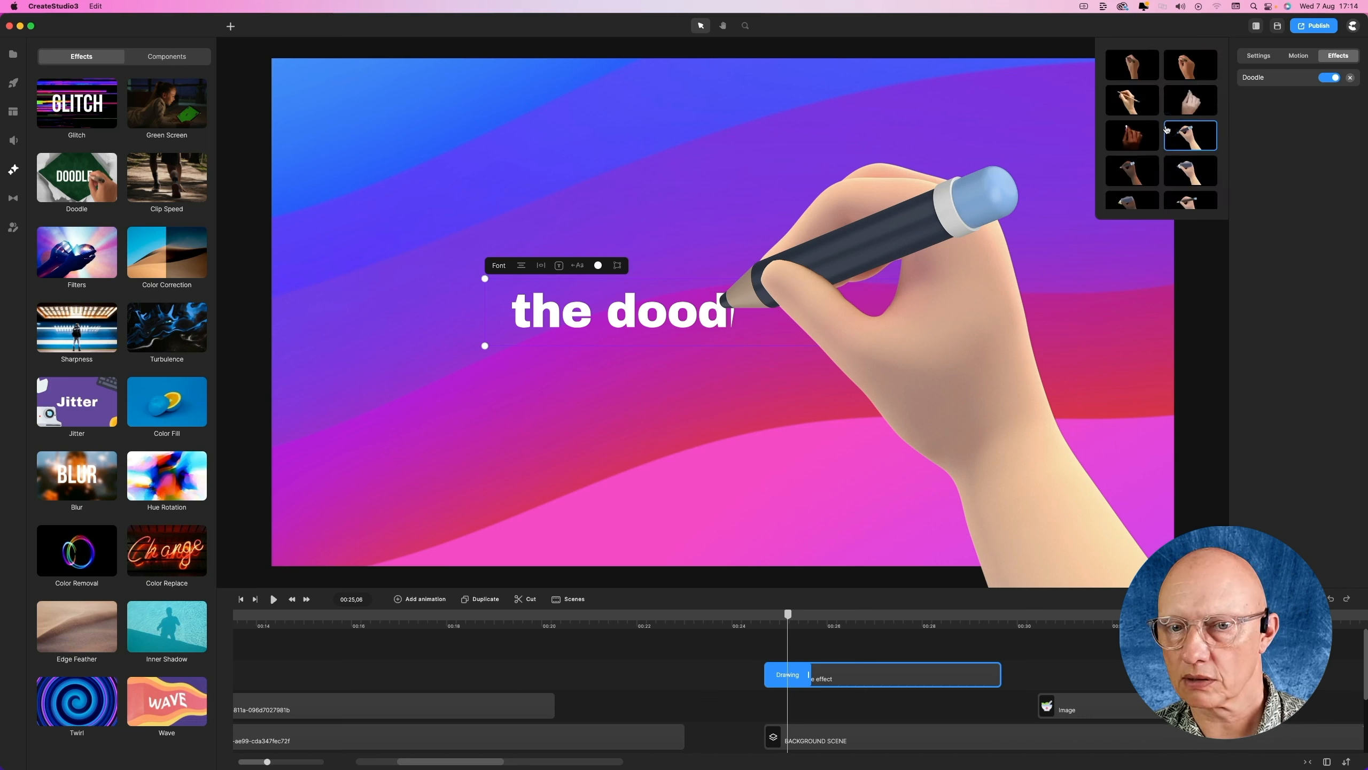
click(1123, 171)
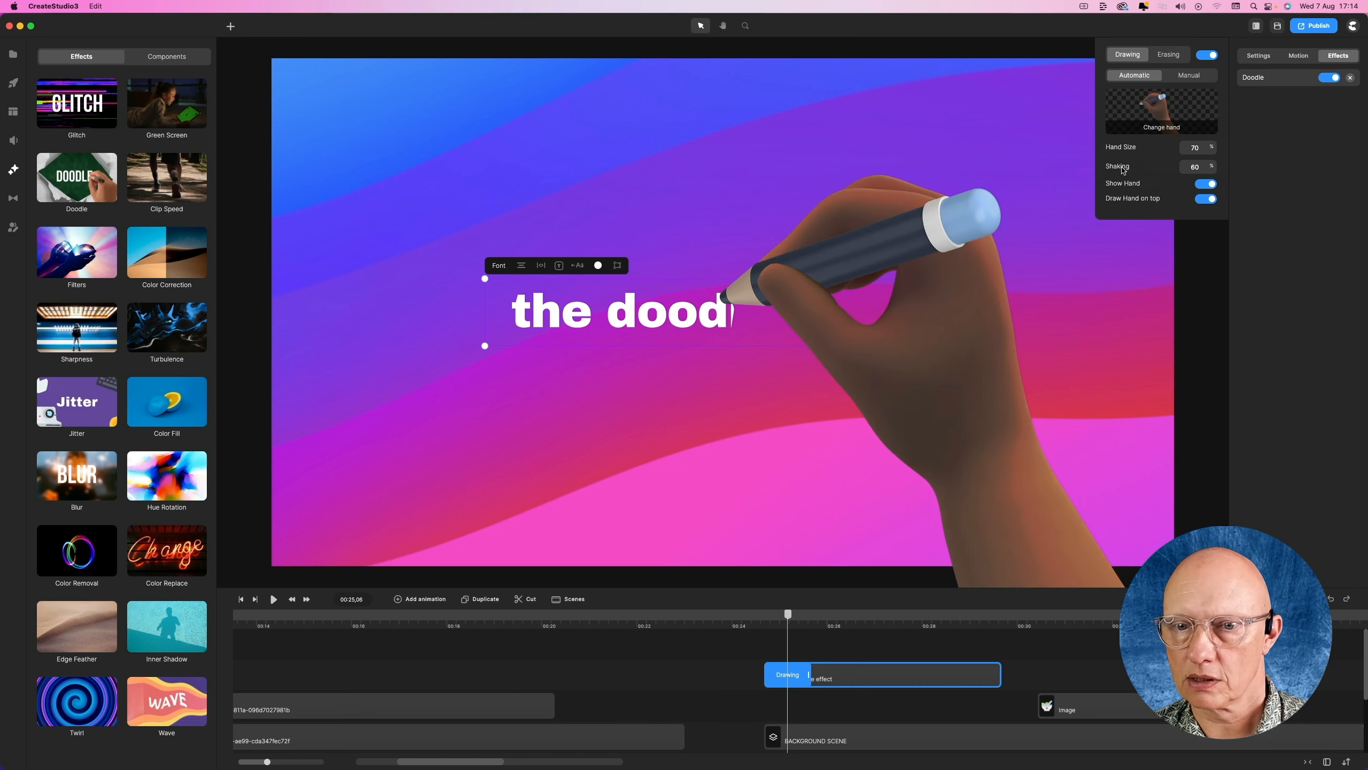
click(1148, 124)
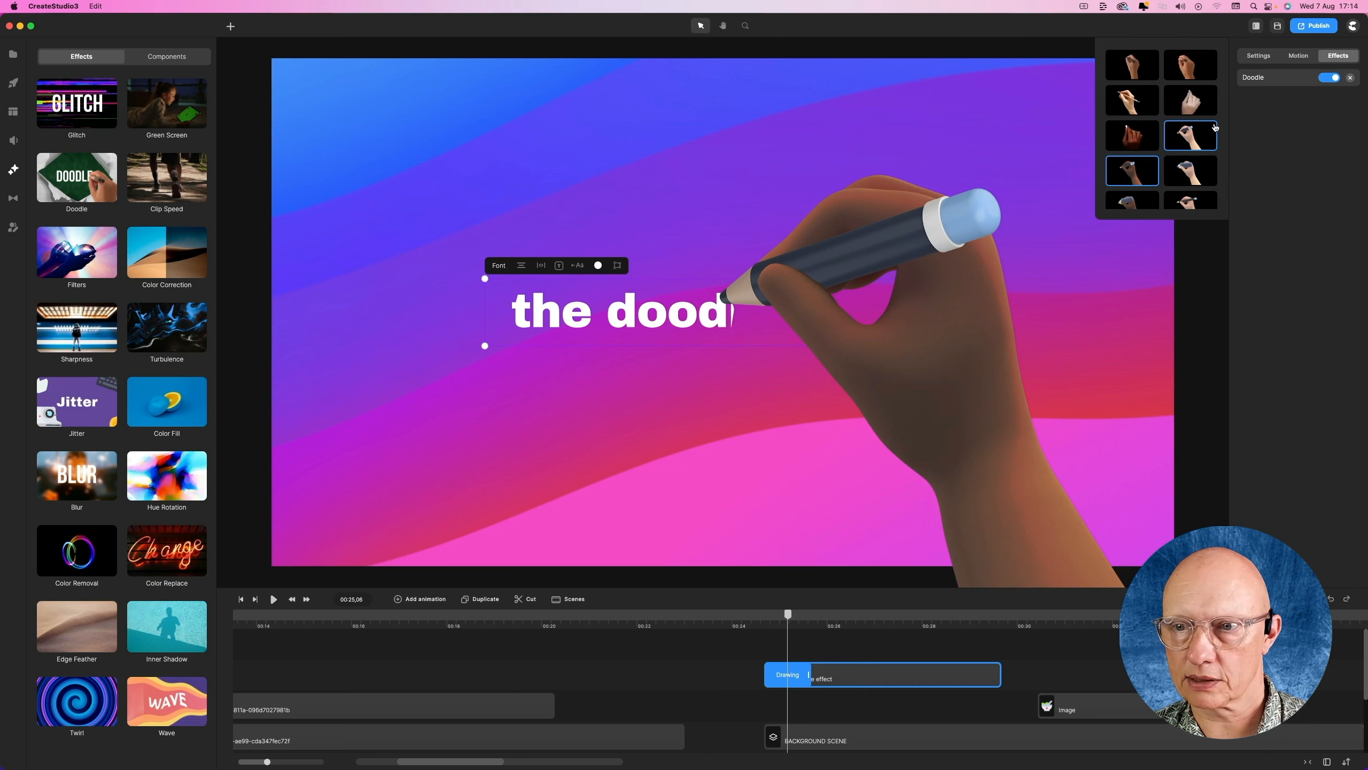
click(1186, 176)
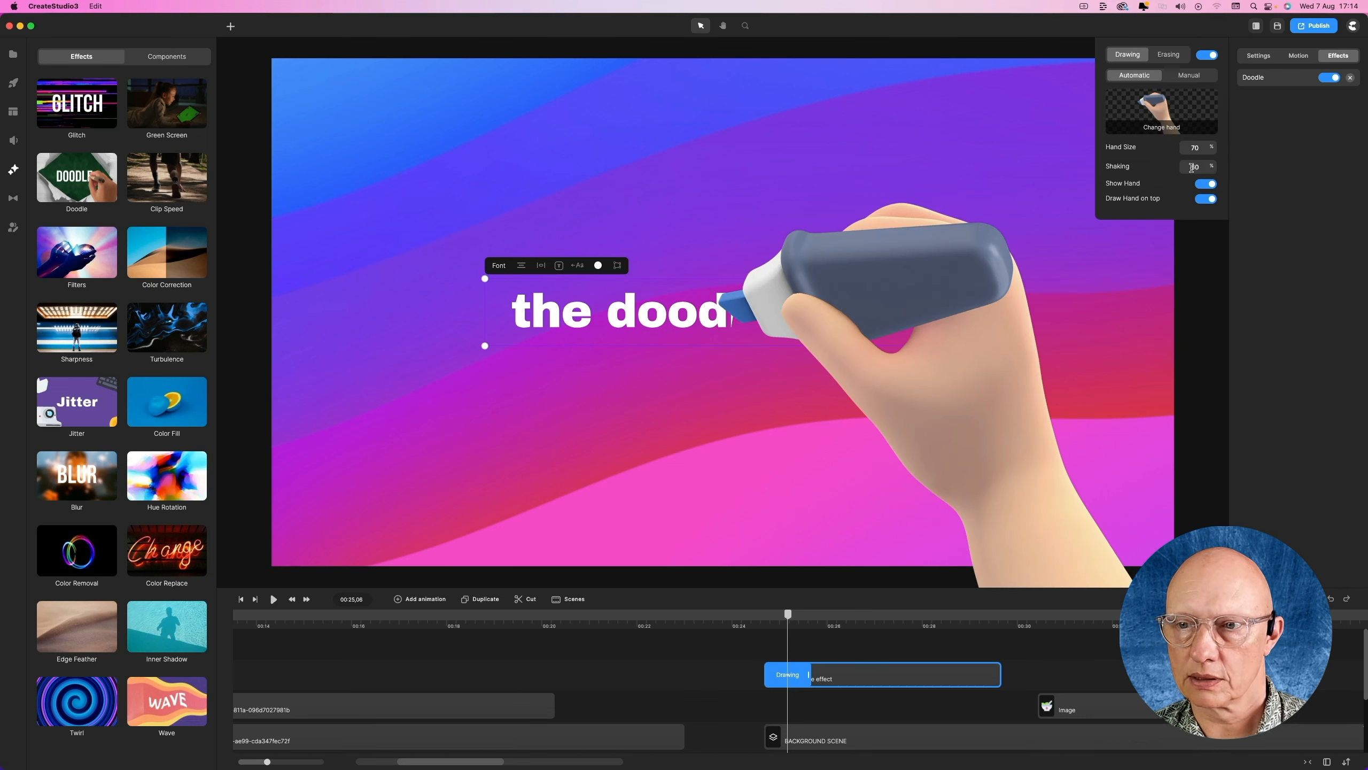
- Try the dark 3D hand holding a white pencil, then the dark 3D hand holding the blue-ended dark pencil
click(1163, 130)
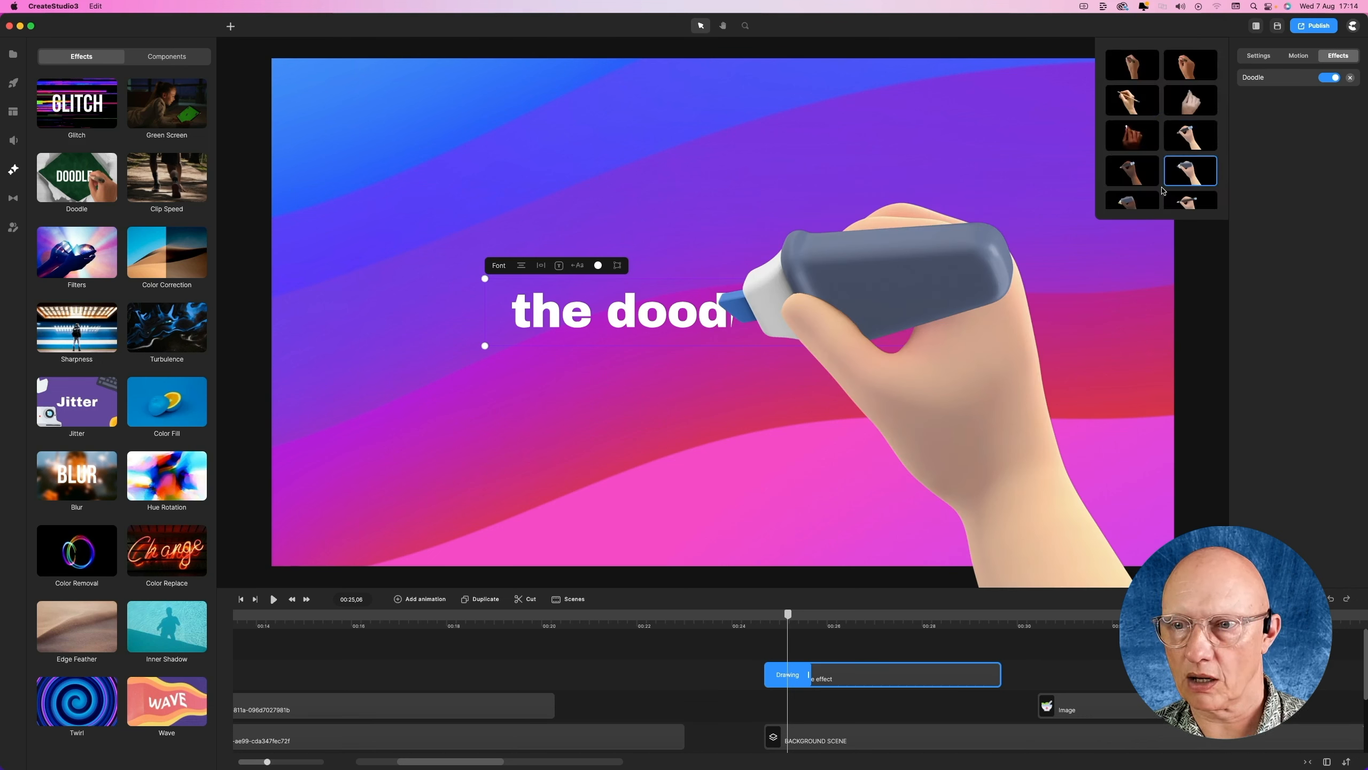
scroll(1155, 186, down, 5)
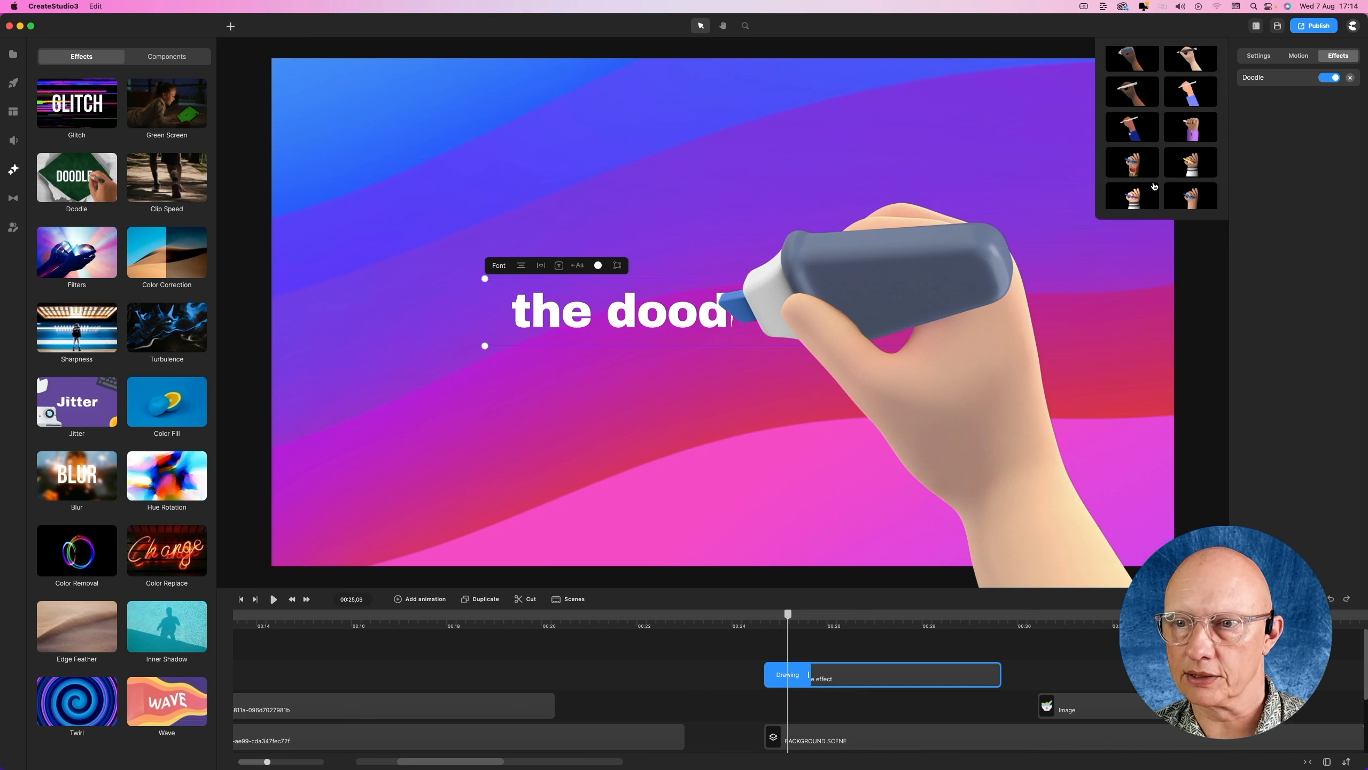
click(1158, 92)
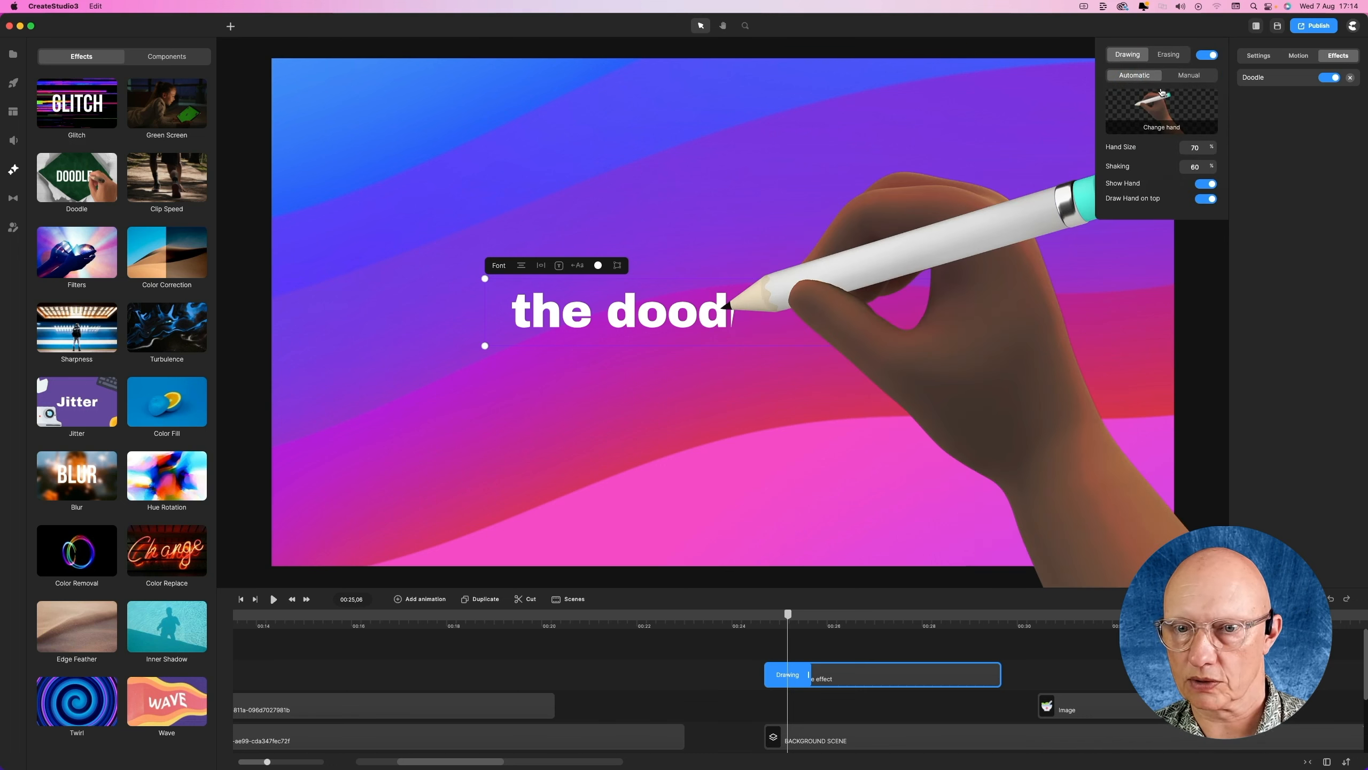
click(1172, 127)
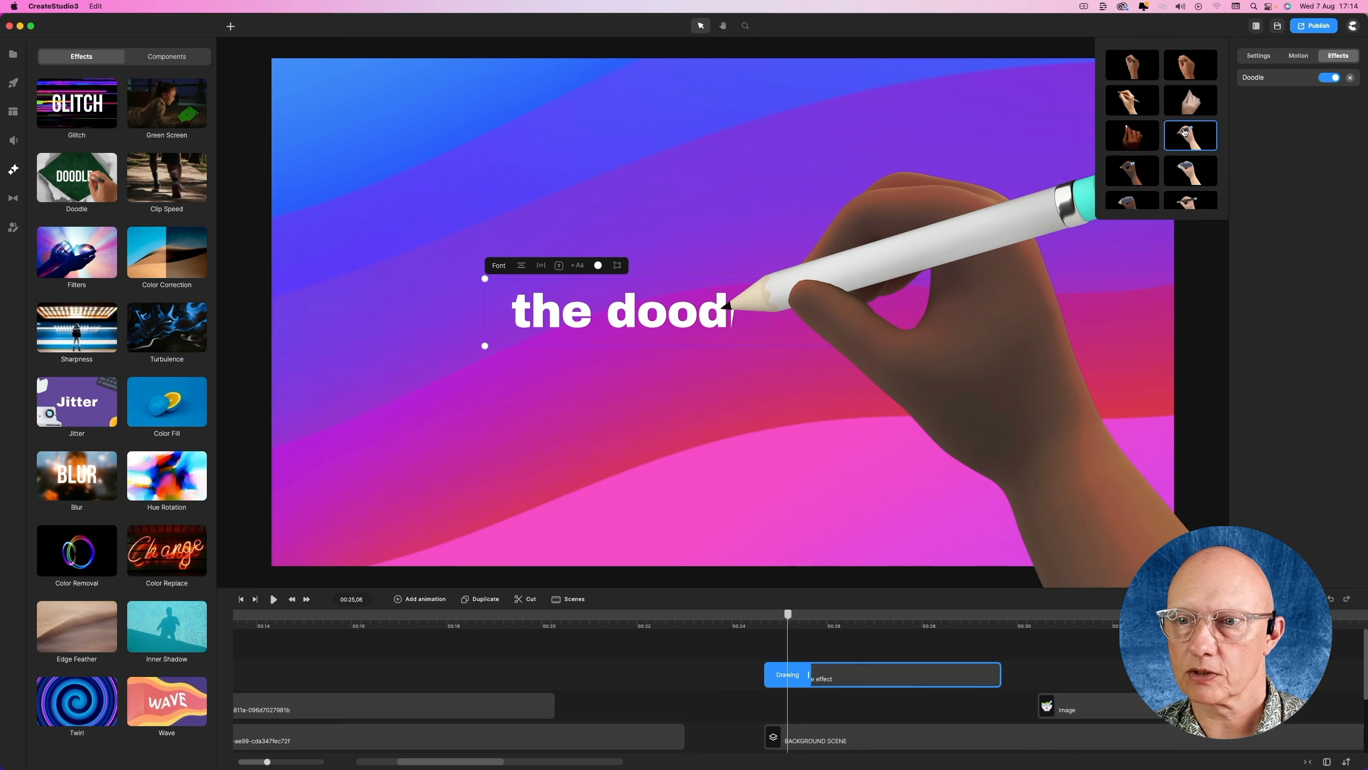
click(1134, 171)
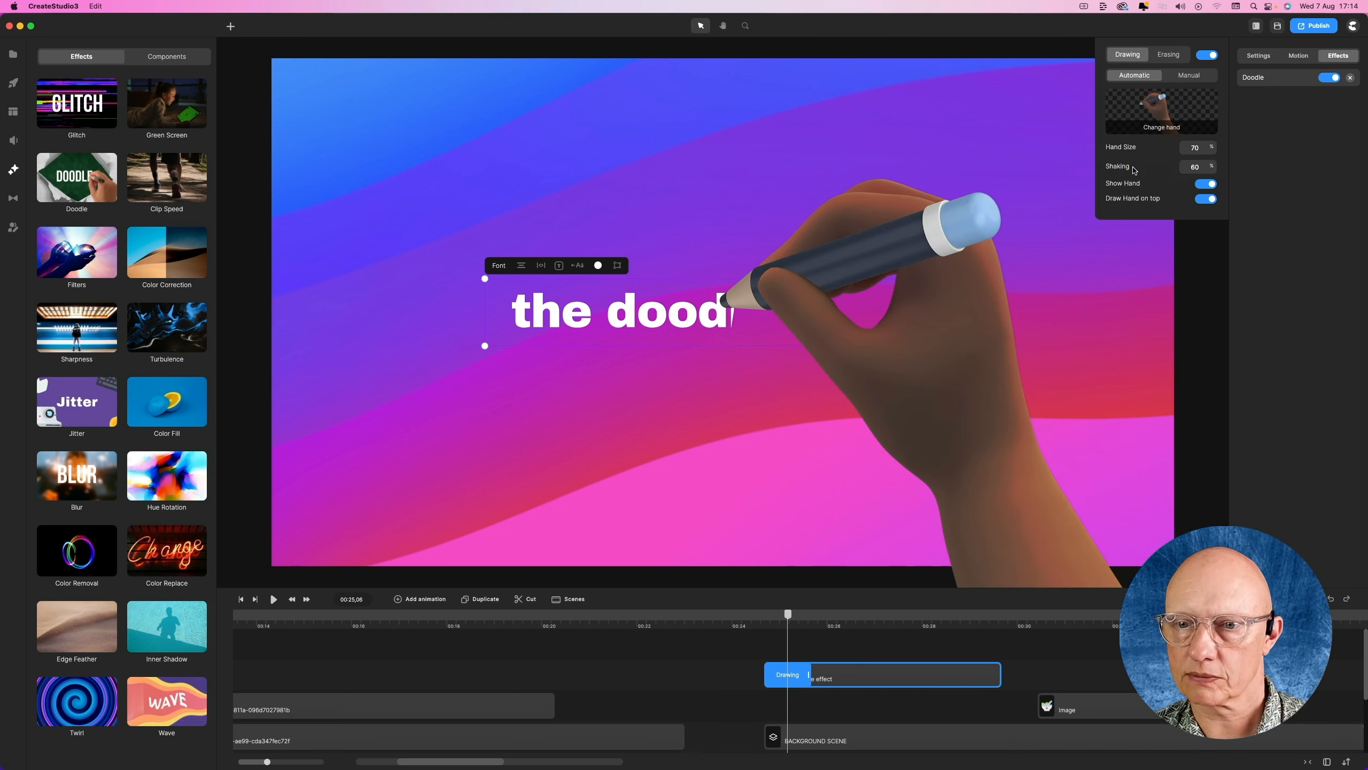
- Try the cartoon hand with striped cuff and yellow pencil, then the realistic hand with the blue whiteboard marker
click(1169, 127)
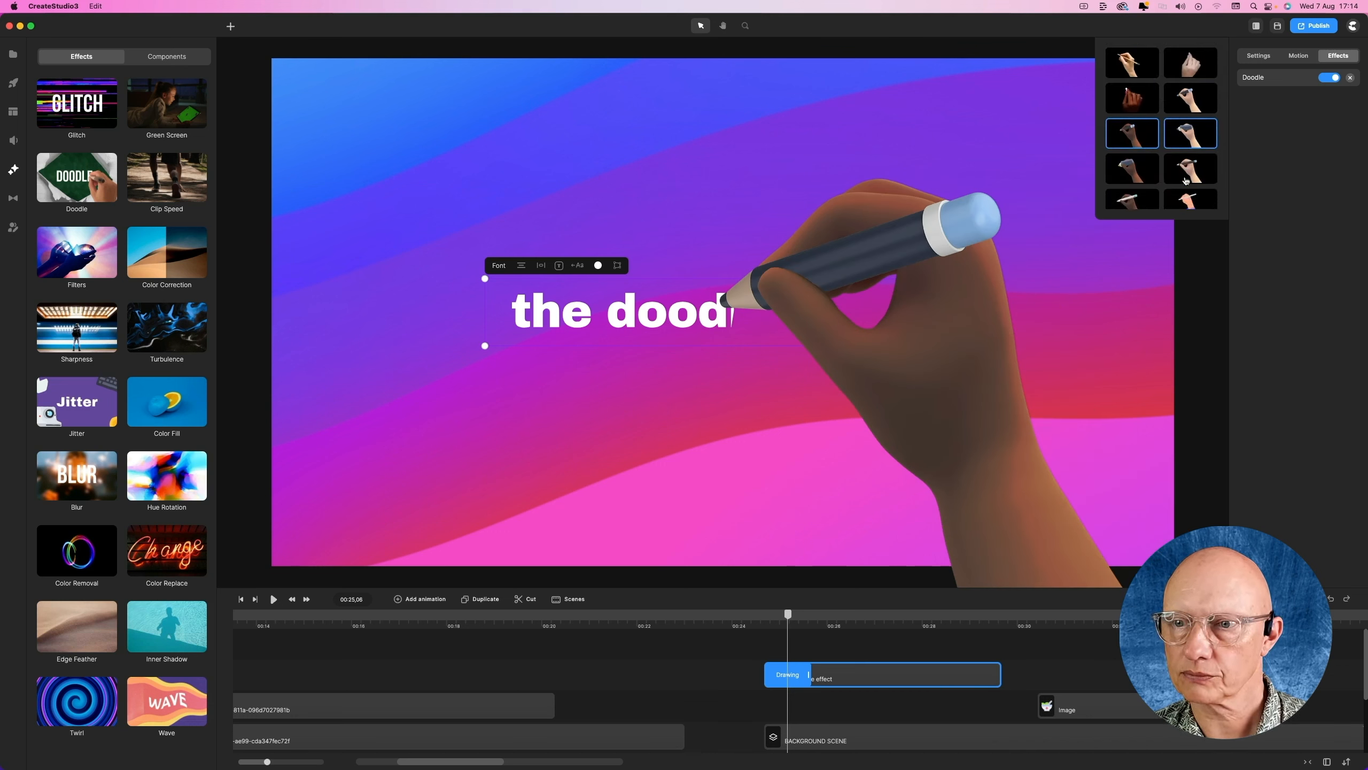
scroll(1187, 182, down, 4)
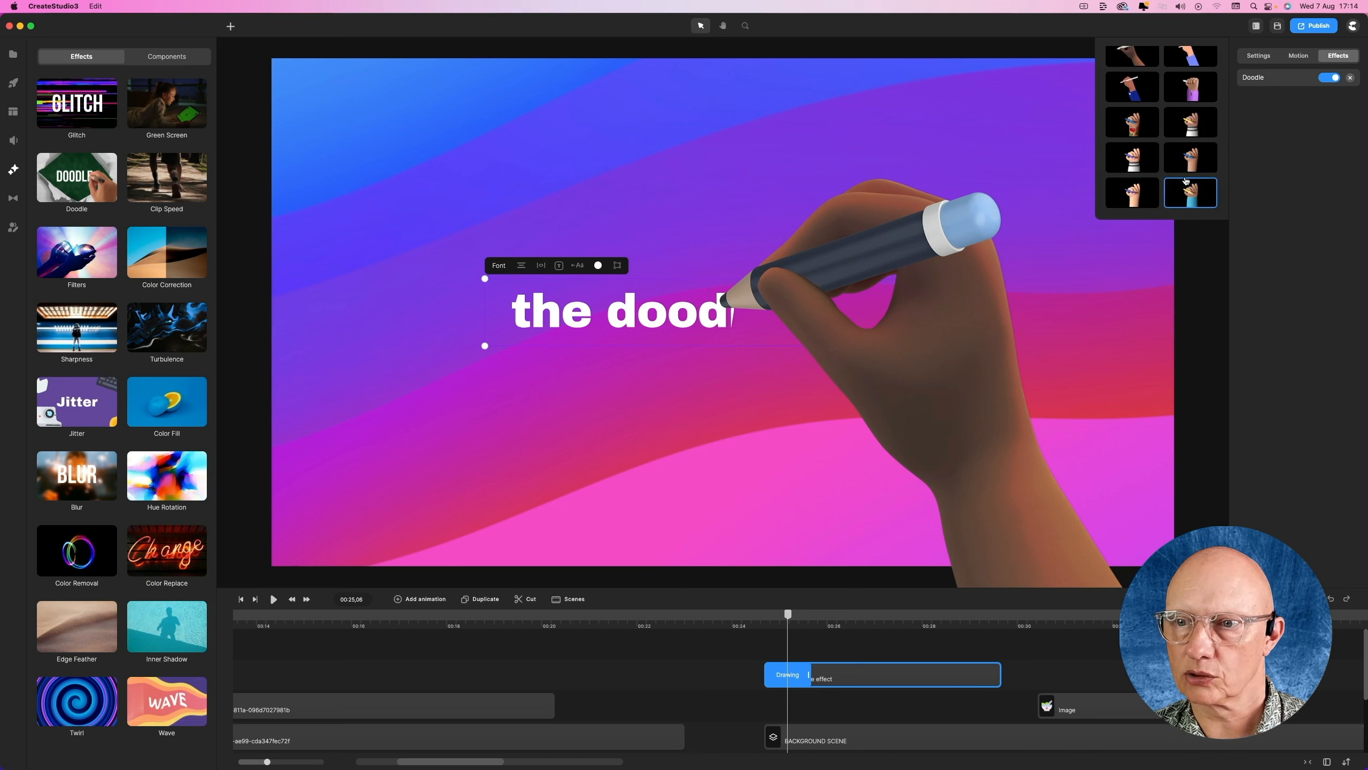
click(1183, 123)
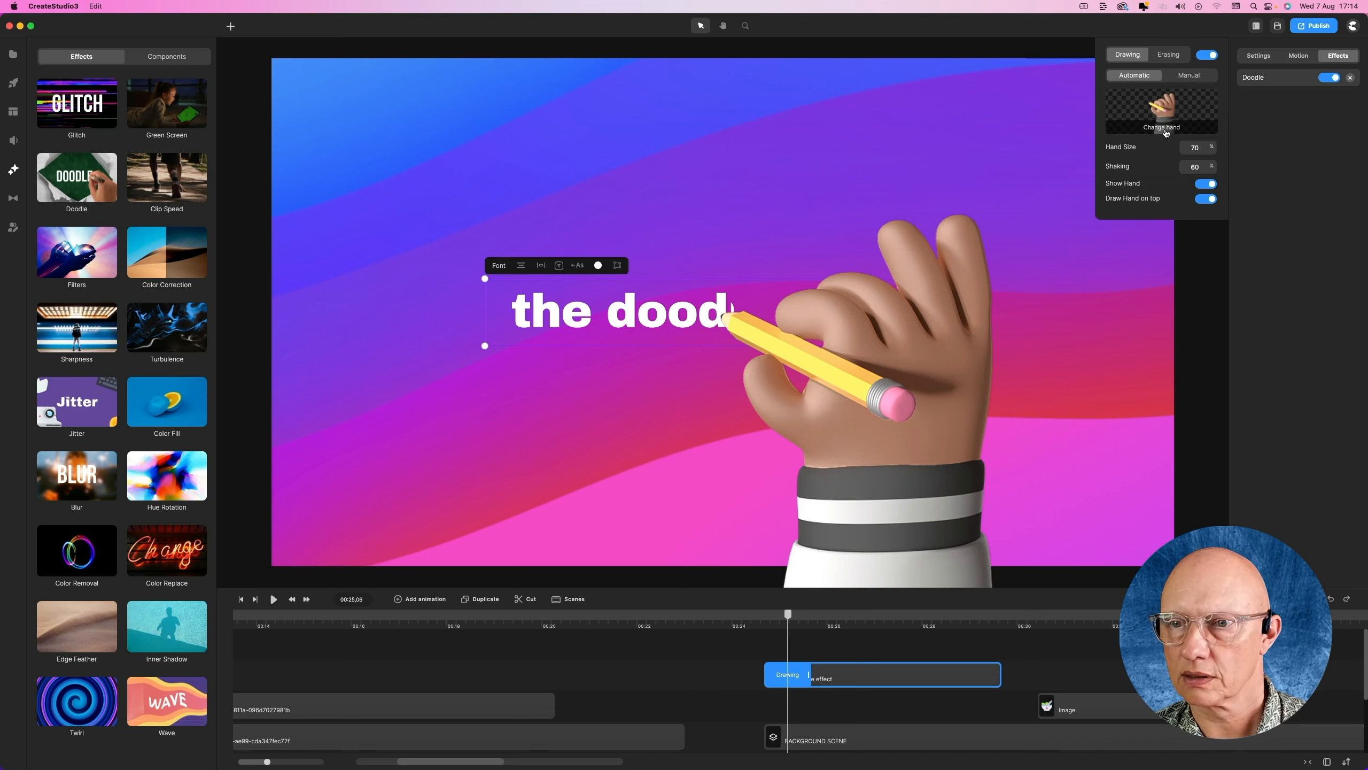
click(1165, 133)
click(1178, 164)
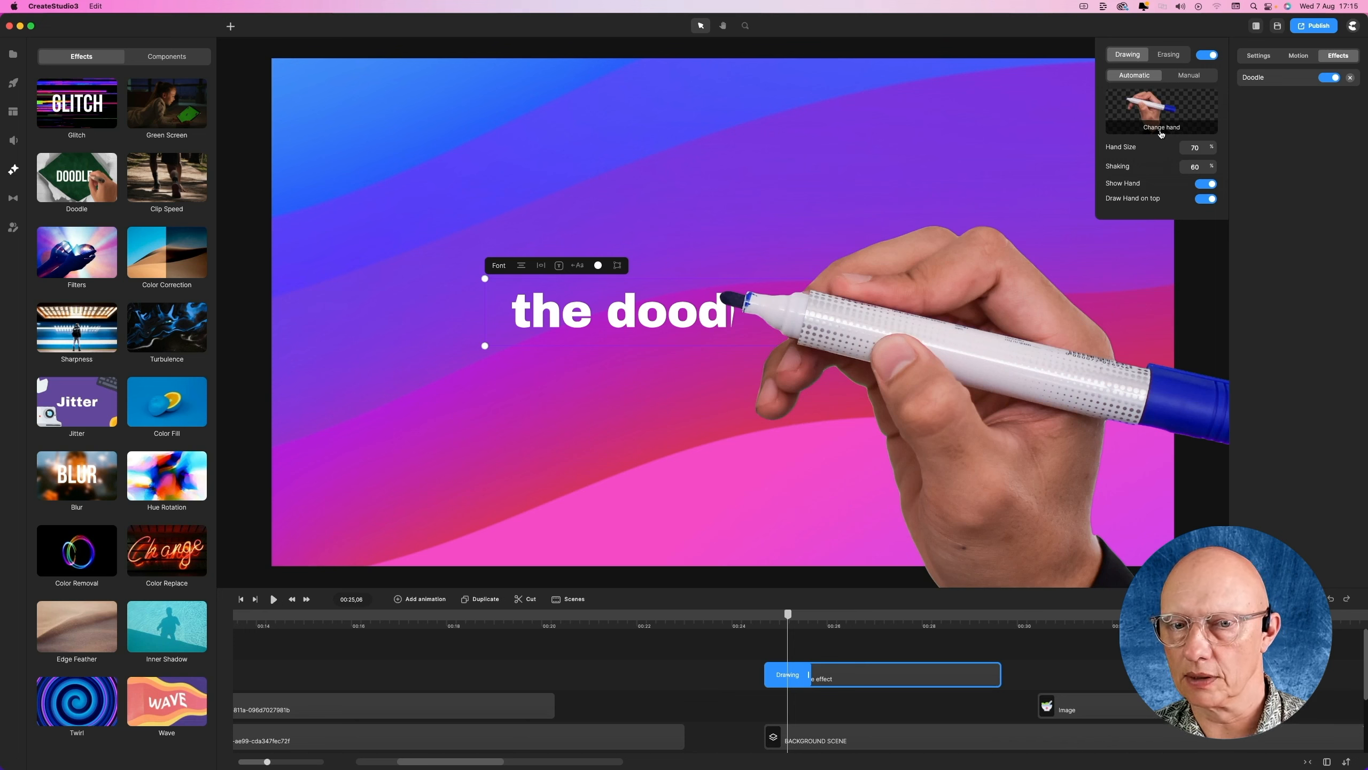
- Set the doodle's drawing hand to the light 3D hand holding a dark pencil with a blue end
click(1158, 129)
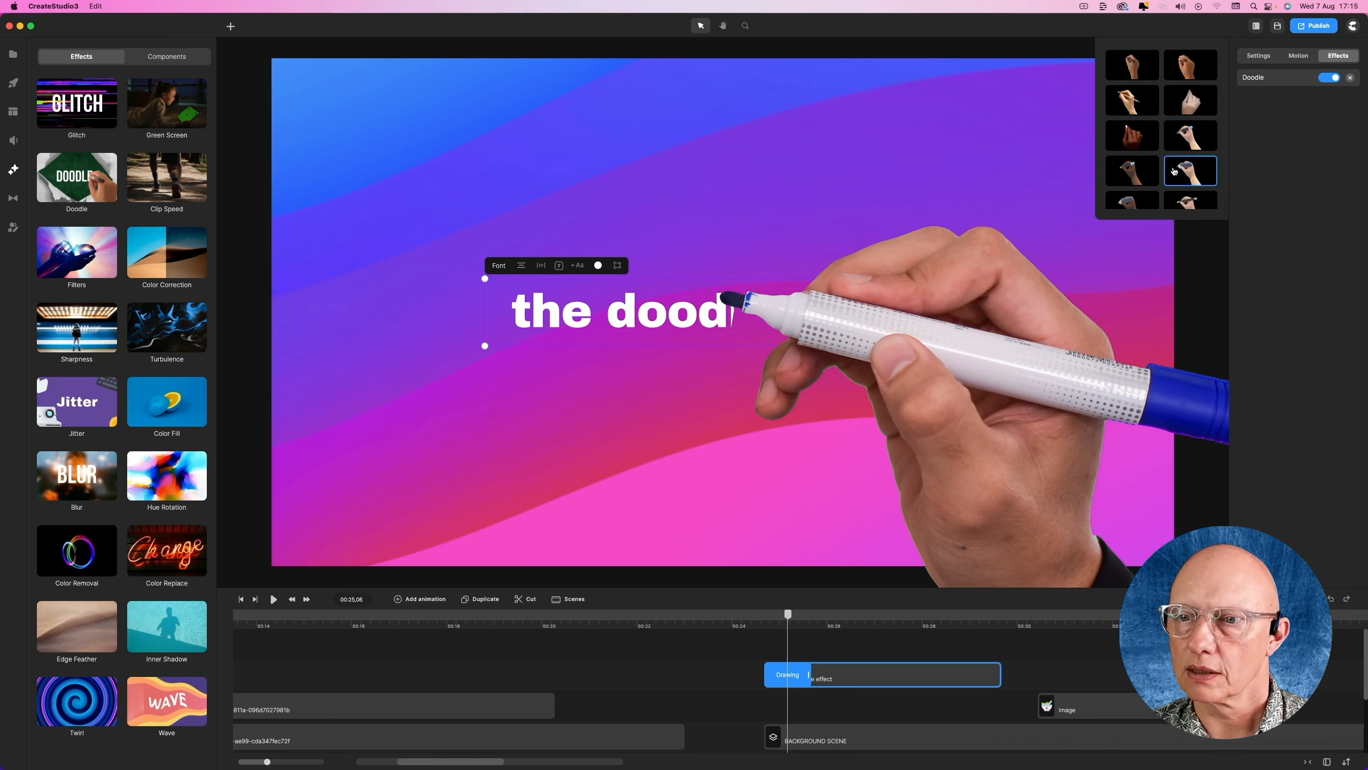
click(1184, 140)
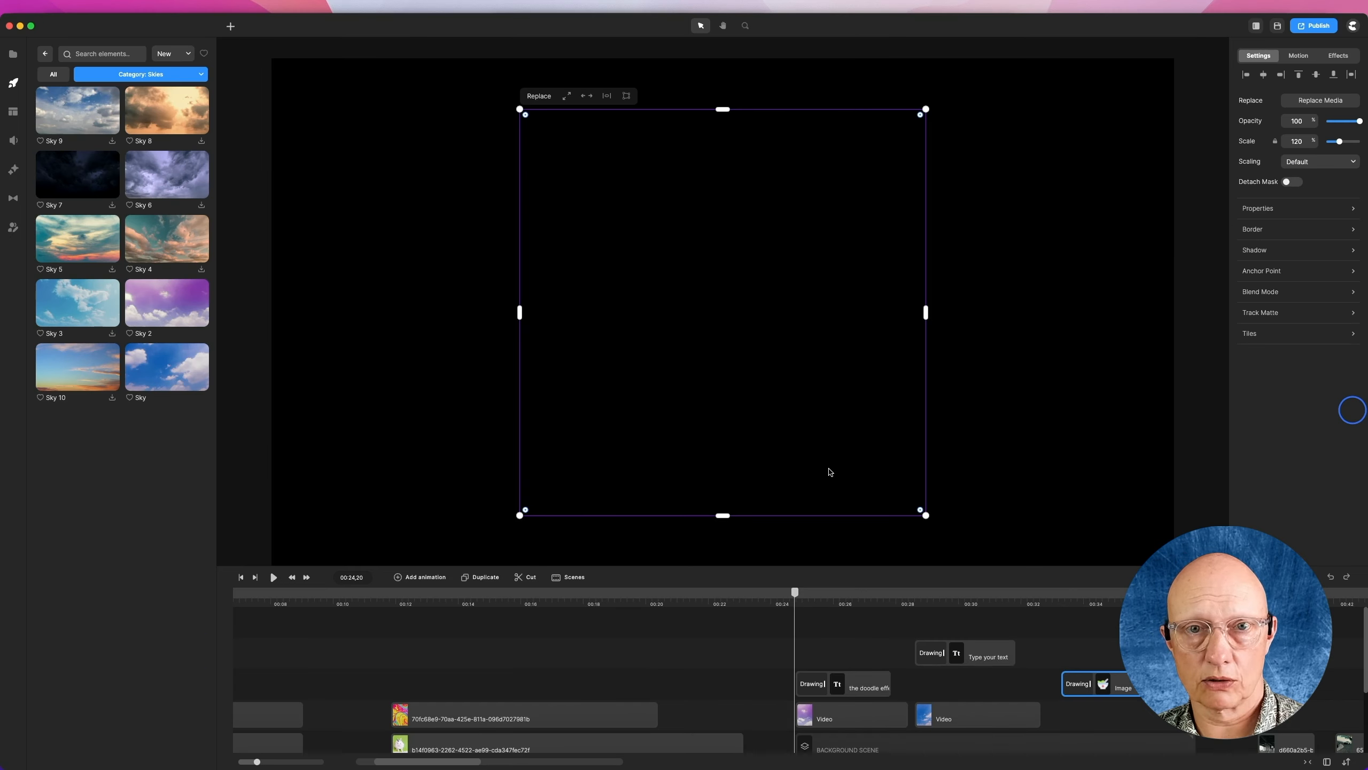
- Play back the doodled text over the purple sky video and return the playhead to the middle of its drawing animation
key(space)
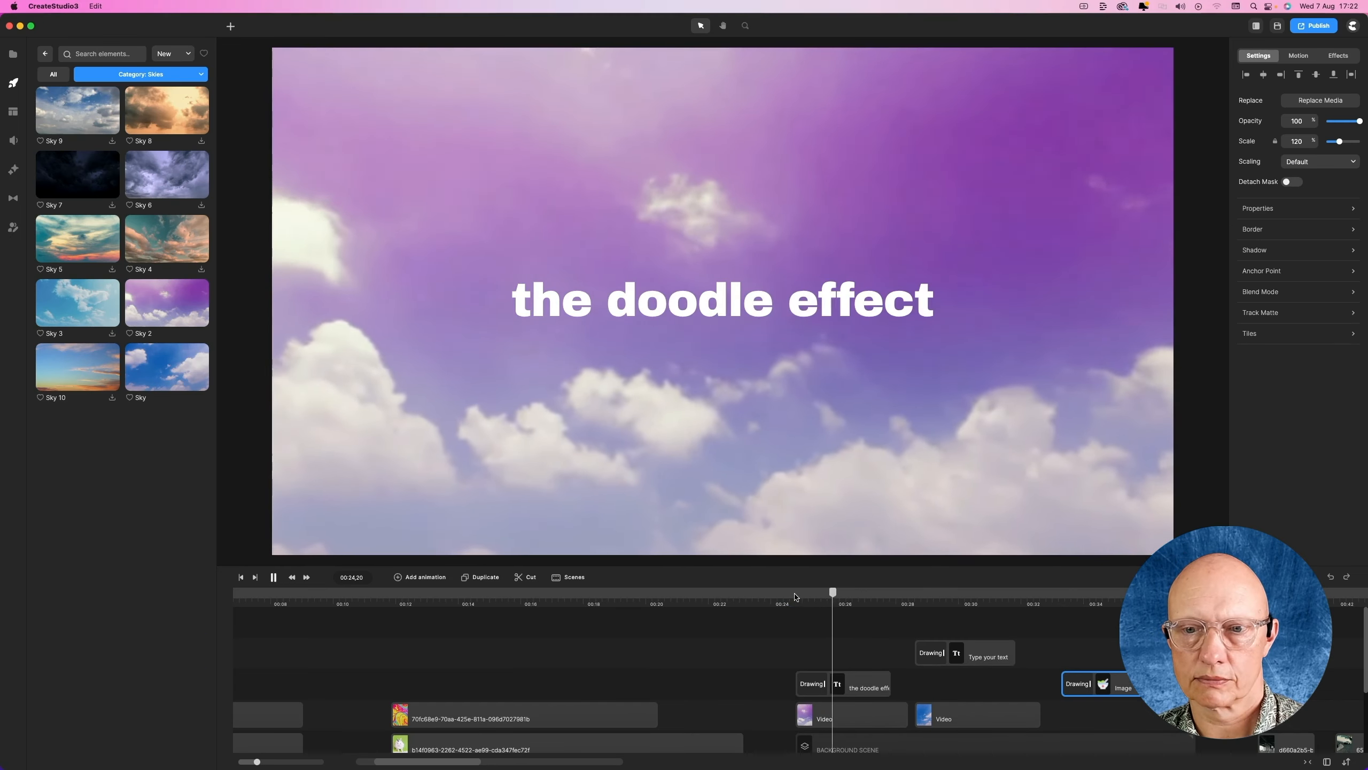
key(space)
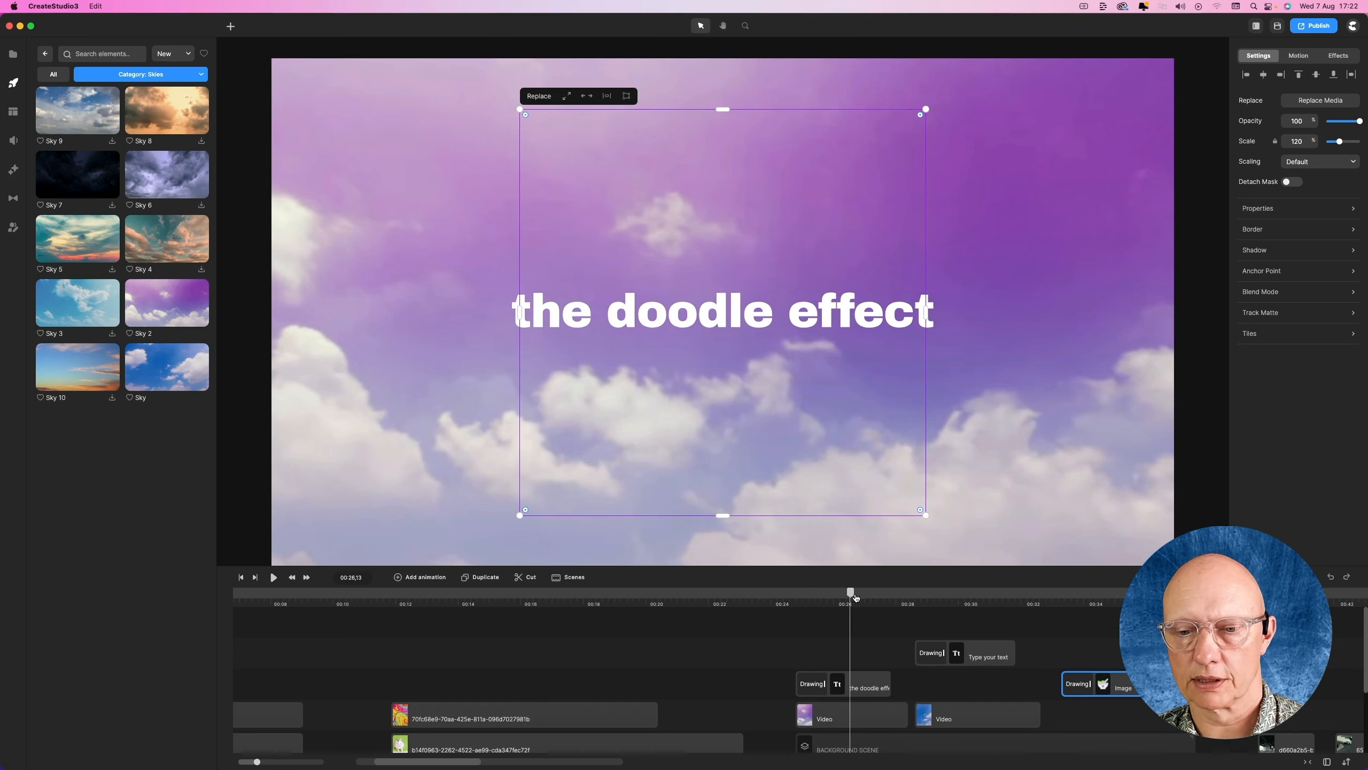
click(815, 592)
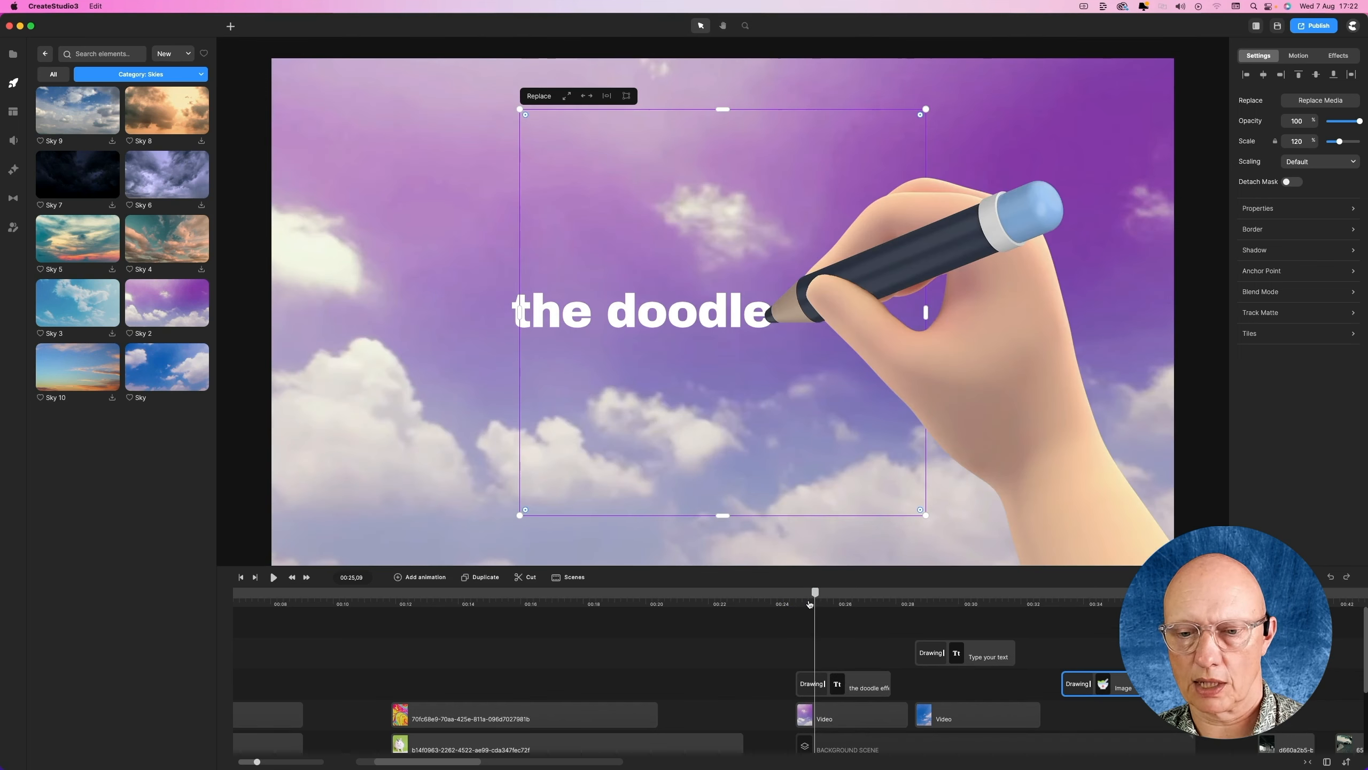
- Lengthen the drawing animation of "the doodle effect" text to about 1.6 seconds and play it back
drag(836, 603, 993, 598)
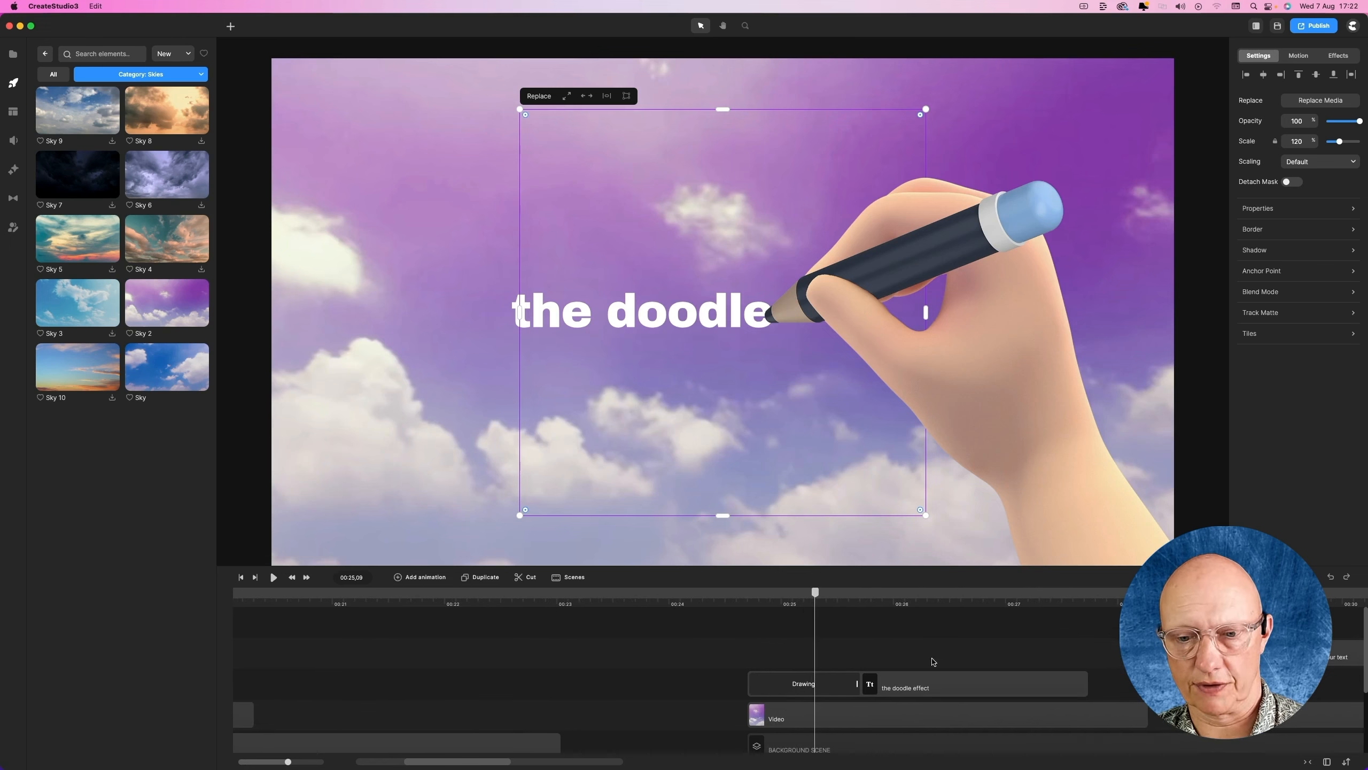
click(858, 683)
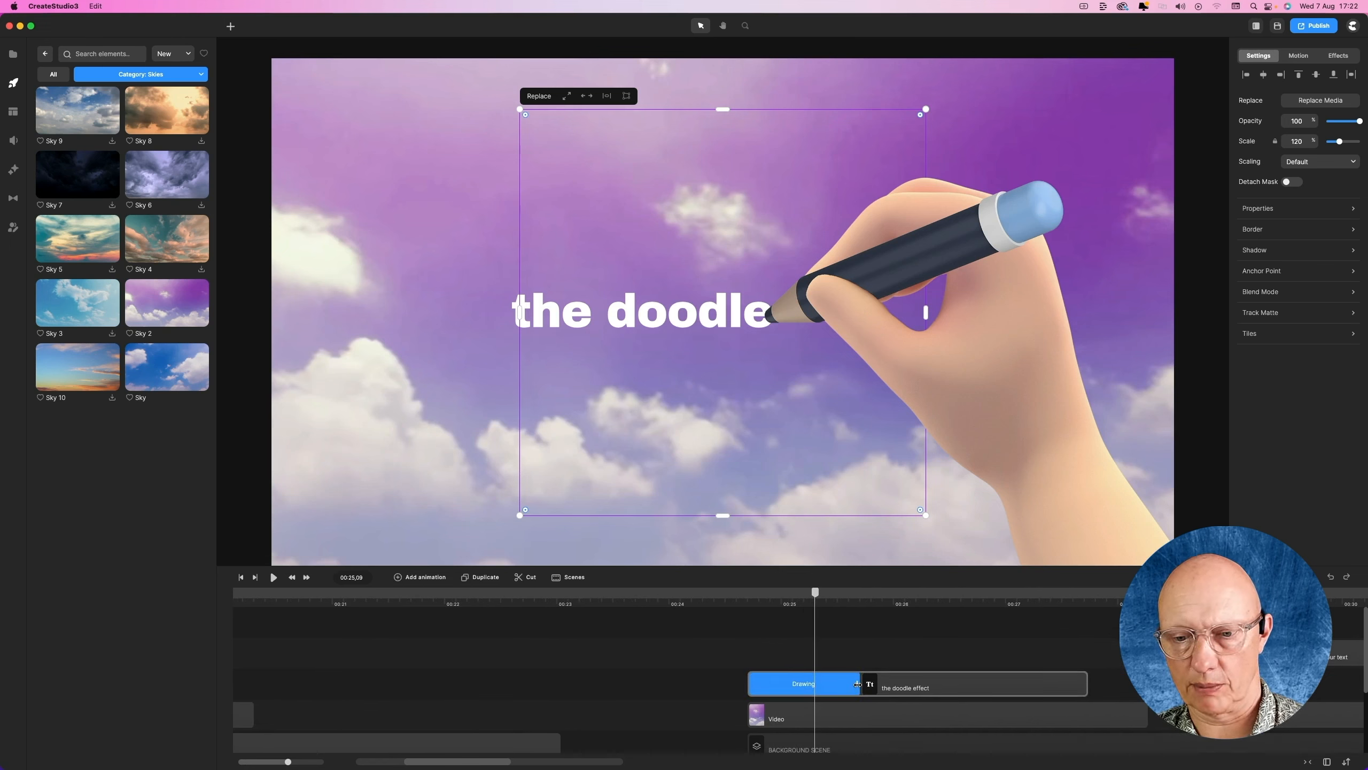
mouse_move(858, 684)
mouse_down()
mouse_move(917, 684)
mouse_move(819, 683)
mouse_move(922, 682)
mouse_move(810, 685)
mouse_move(931, 684)
mouse_move(767, 685)
mouse_up()
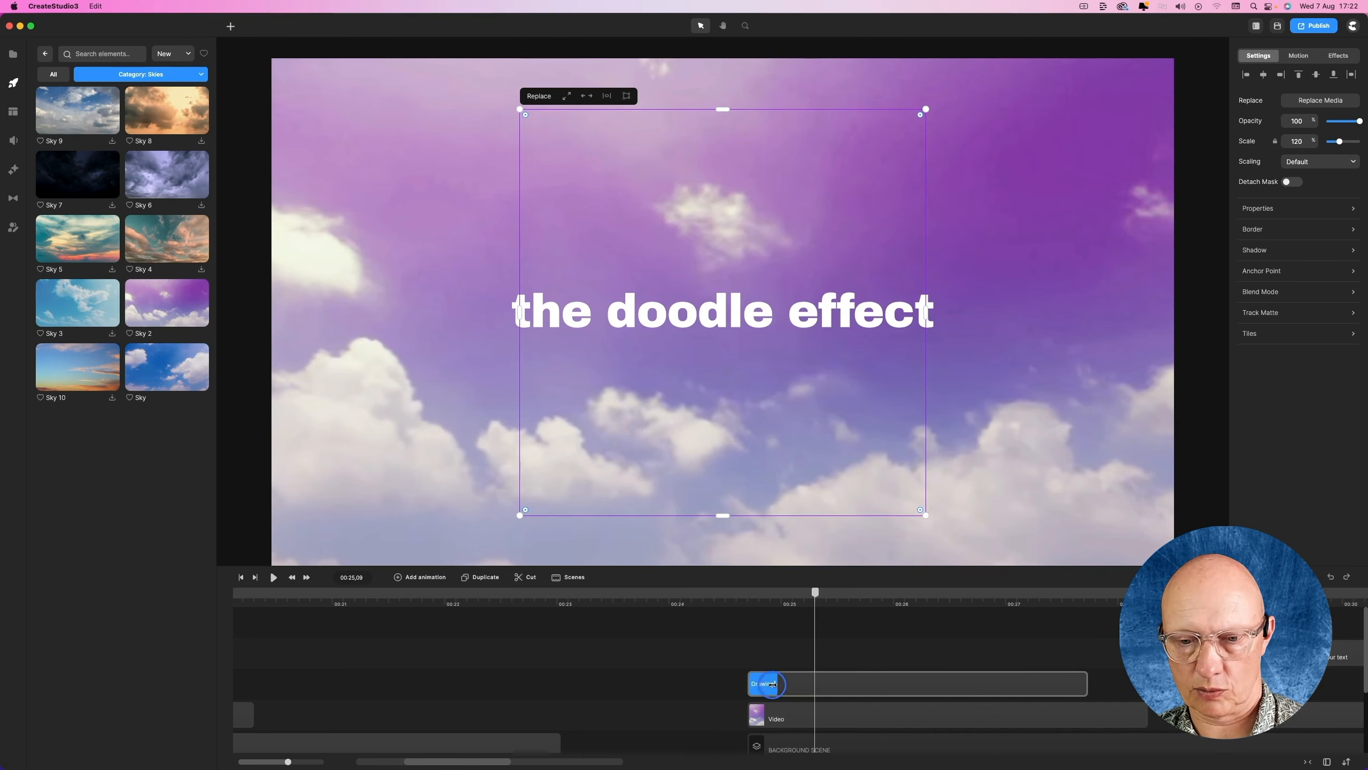
mouse_move(766, 685)
mouse_down()
mouse_move(1000, 684)
mouse_move(925, 681)
mouse_up()
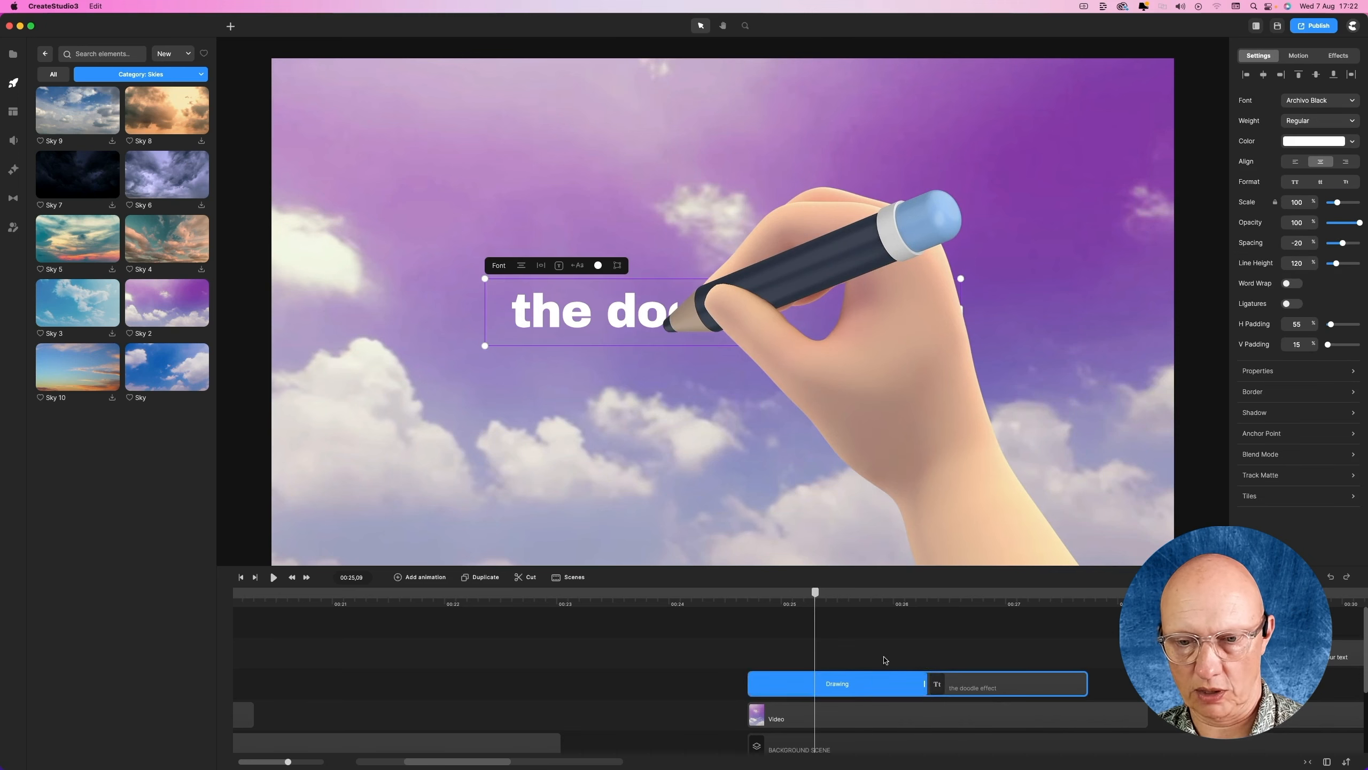
click(745, 596)
key(space)
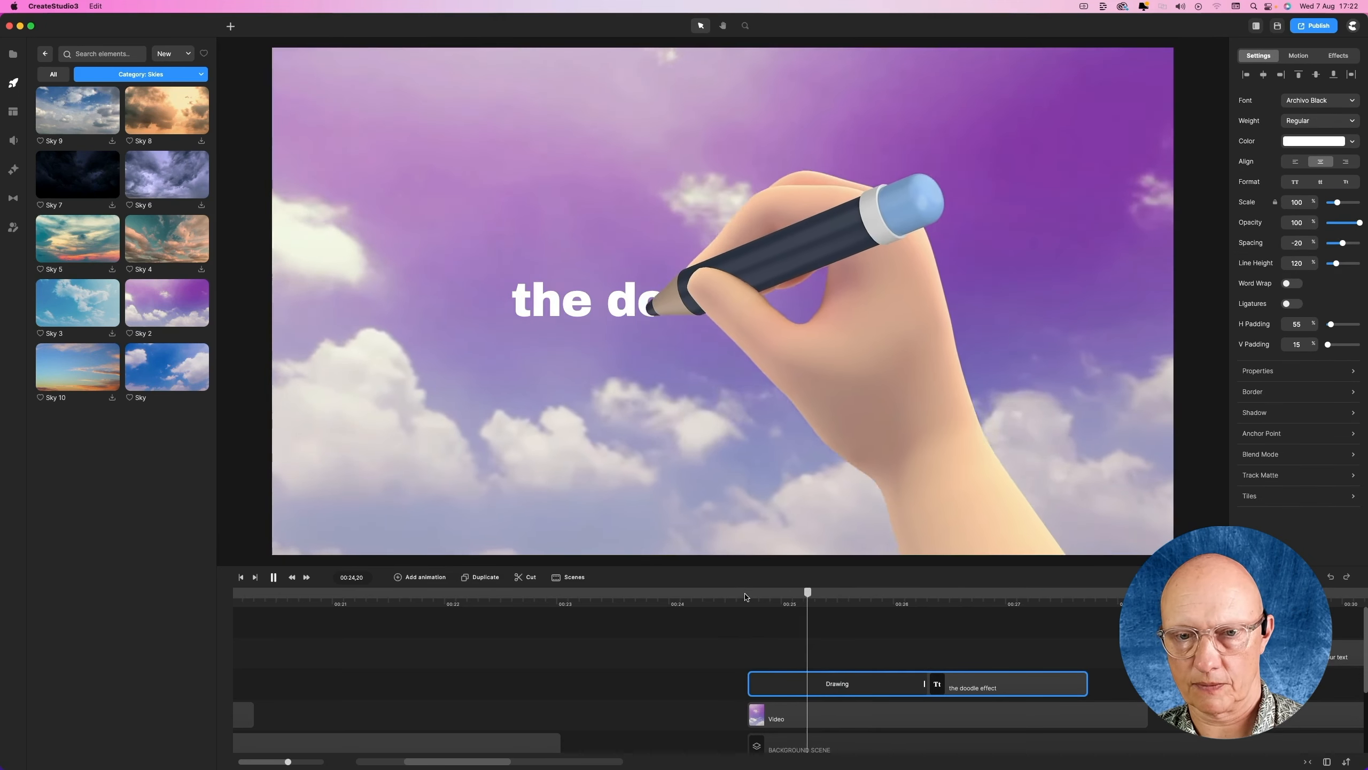
key(space)
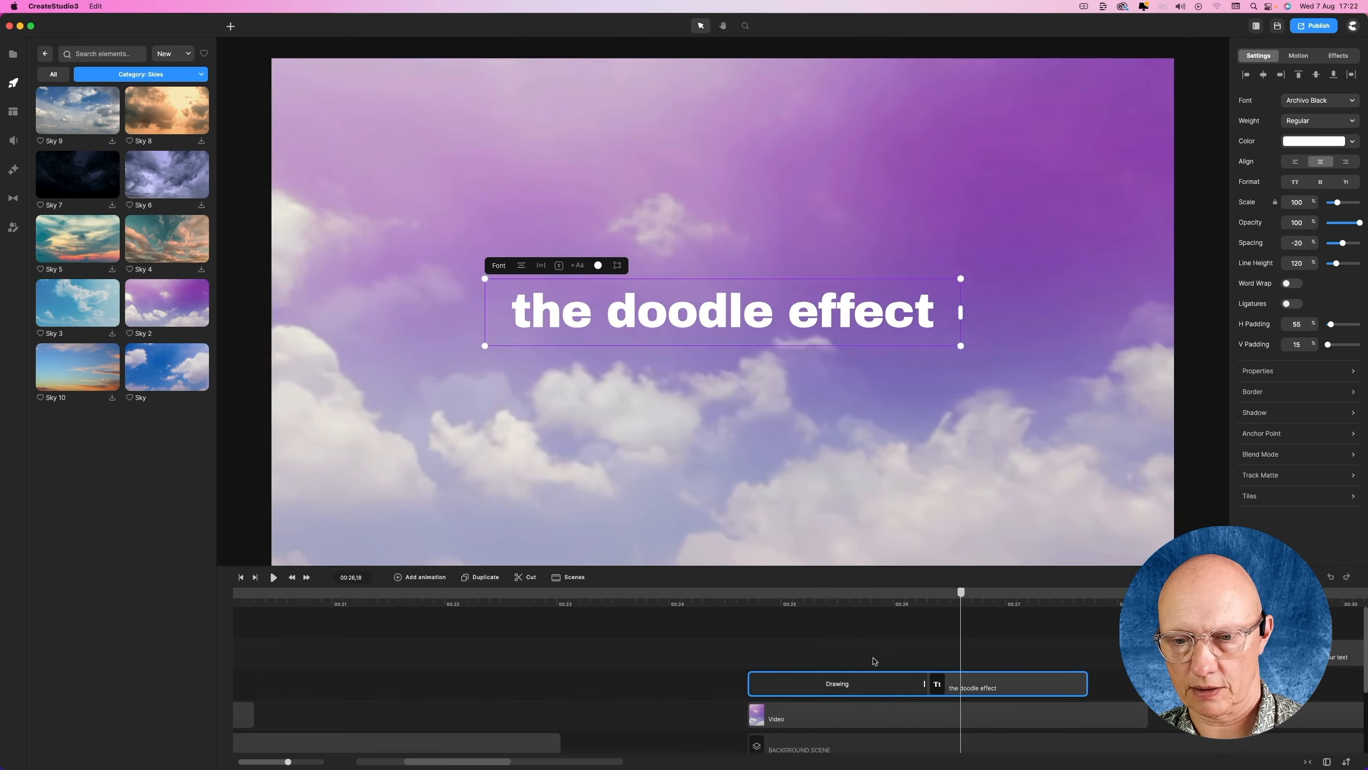
- Shorten the drawing animation of "the doodle effect" text to about a quarter of a second and play it back
drag(924, 685, 762, 674)
click(745, 599)
key(space)
key(space)
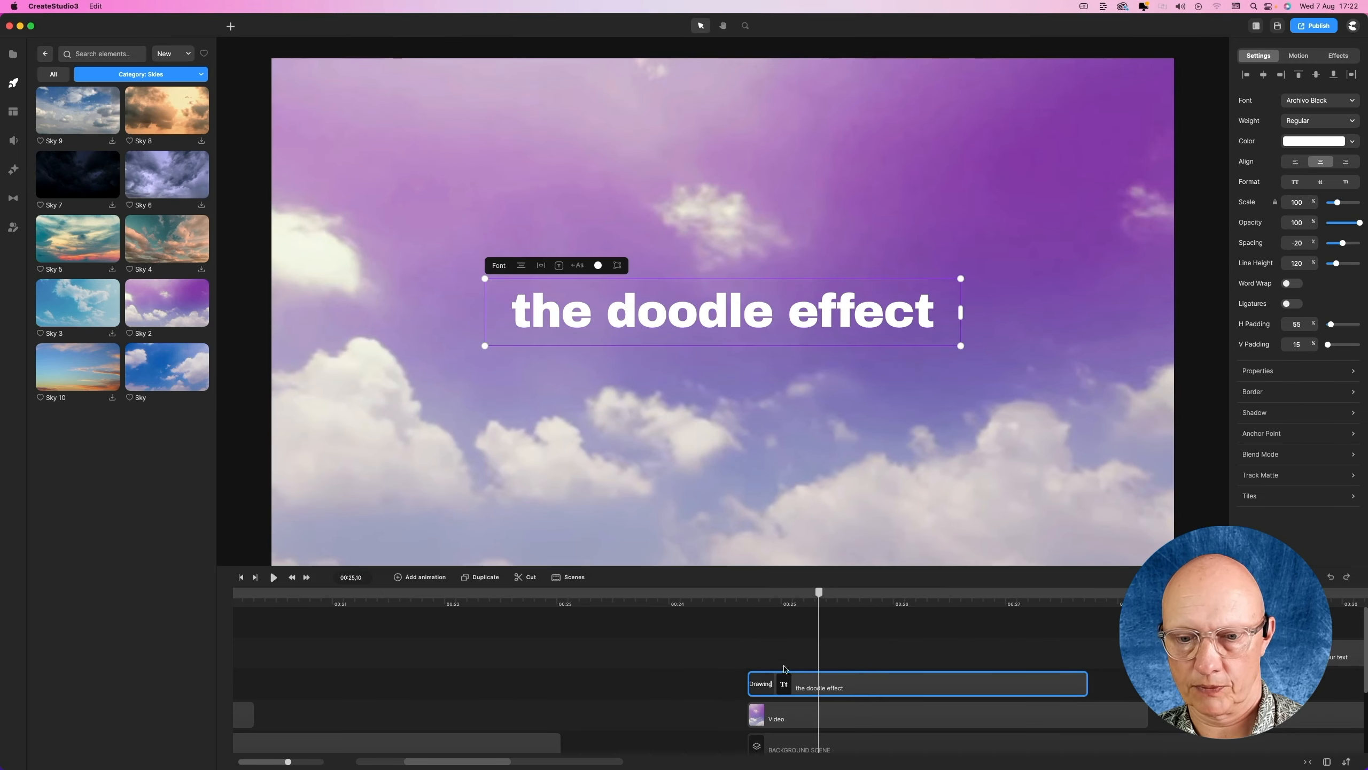
- Set the drawing animation of "the doodle effect" text to about 0.6 seconds and play it back
mouse_move(775, 684)
mouse_down()
mouse_move(828, 684)
mouse_move(817, 684)
mouse_up()
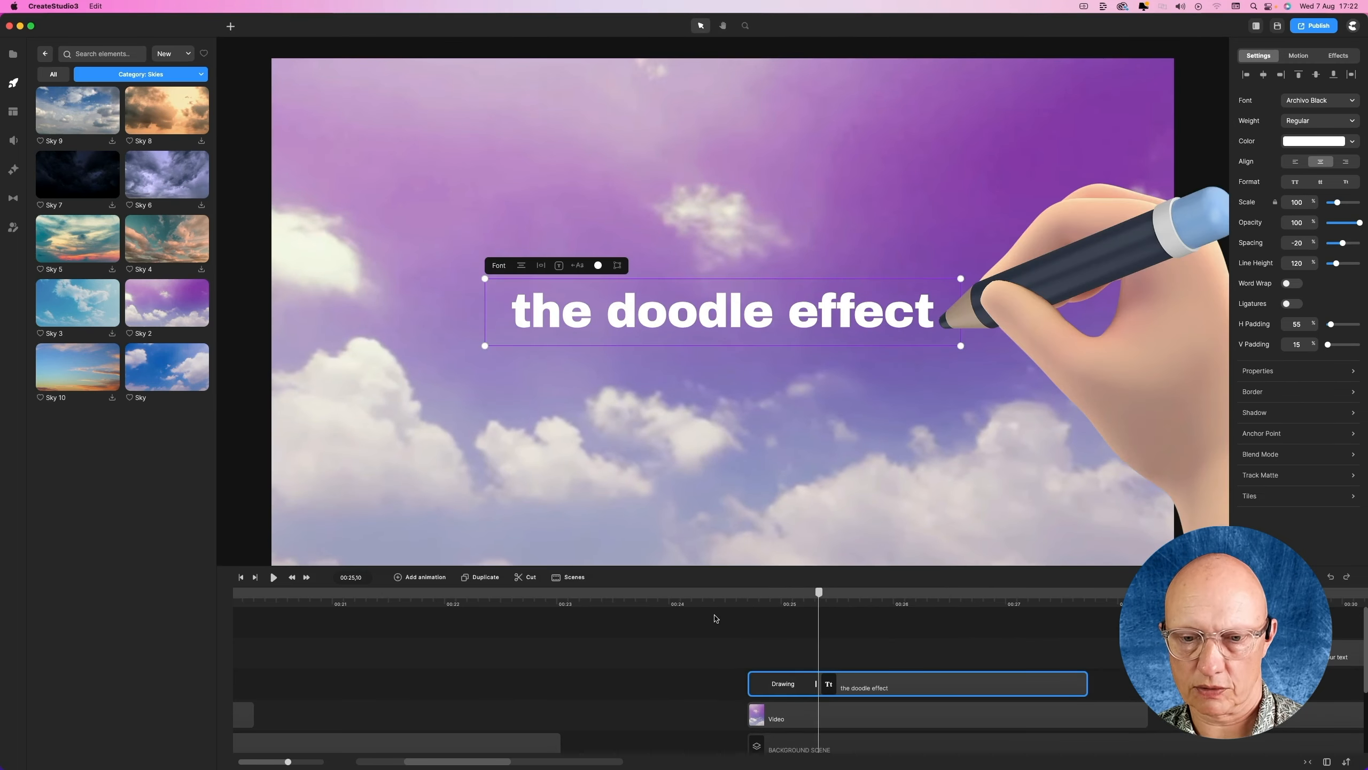
click(744, 598)
key(space)
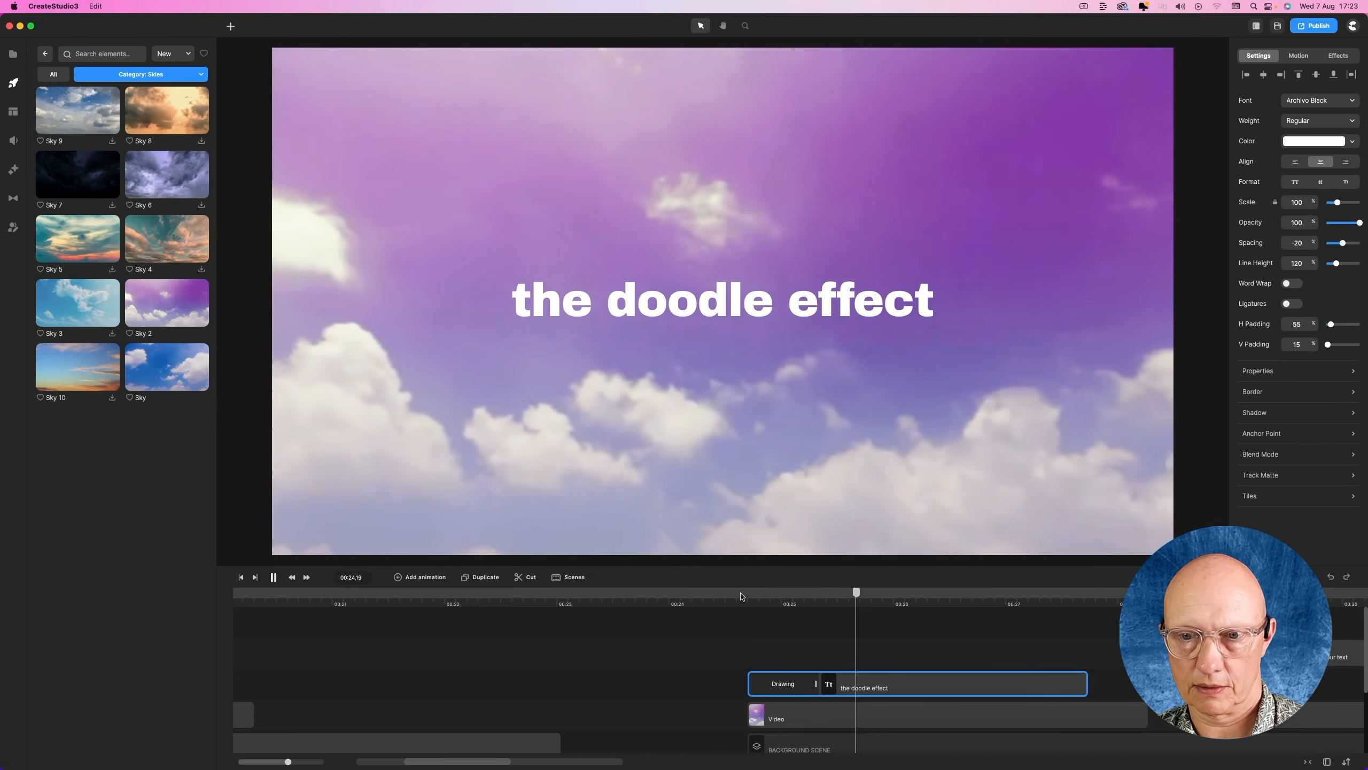
key(space)
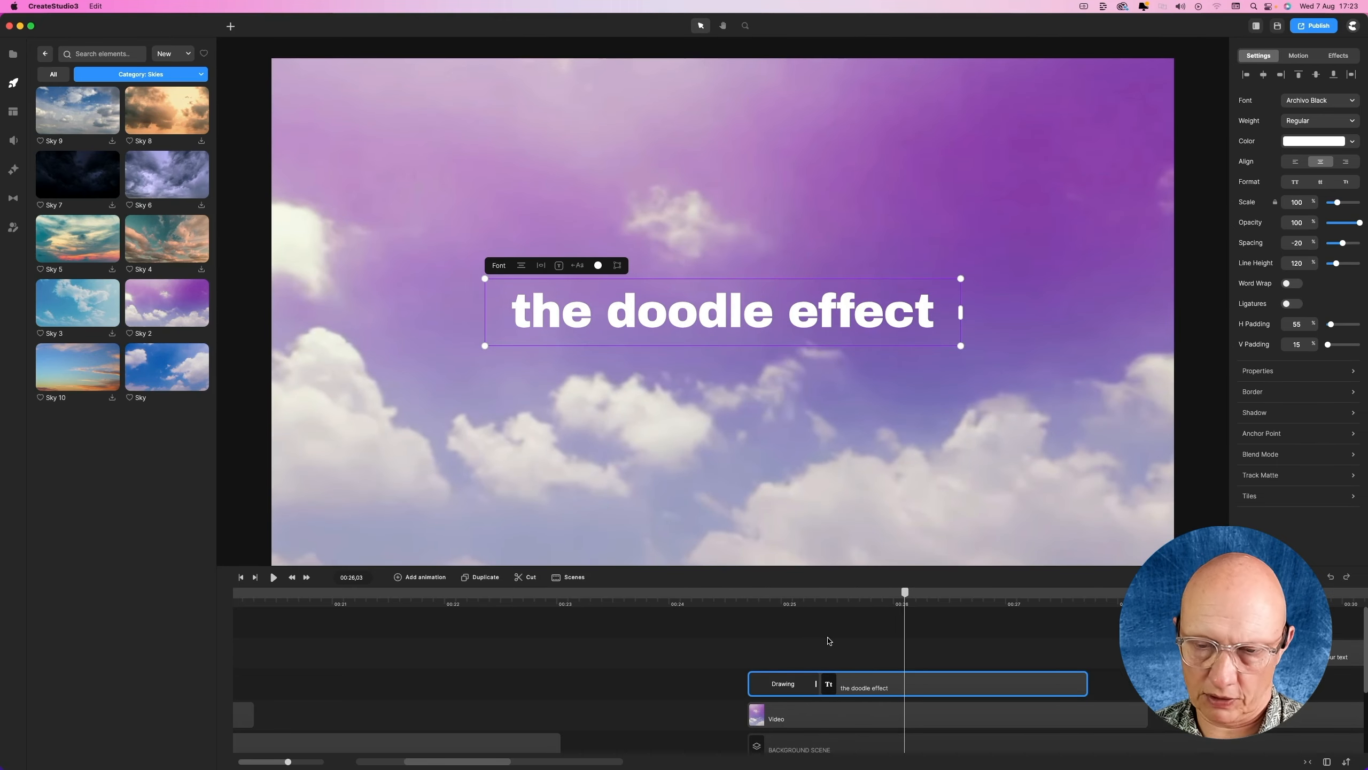
- Play the "Type your text" doodle over the blue sky video from the start of its drawing animation
scroll(828, 640, right, 5)
click(721, 594)
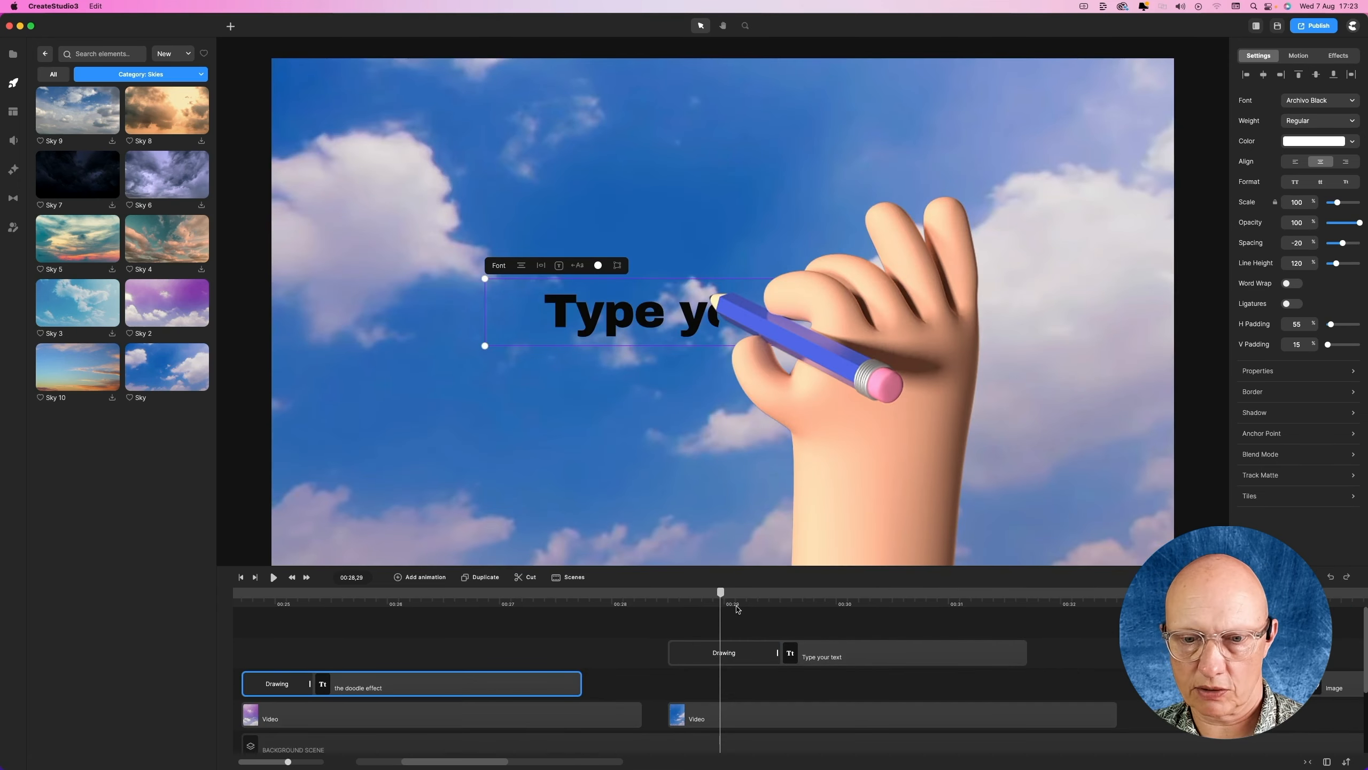
click(669, 597)
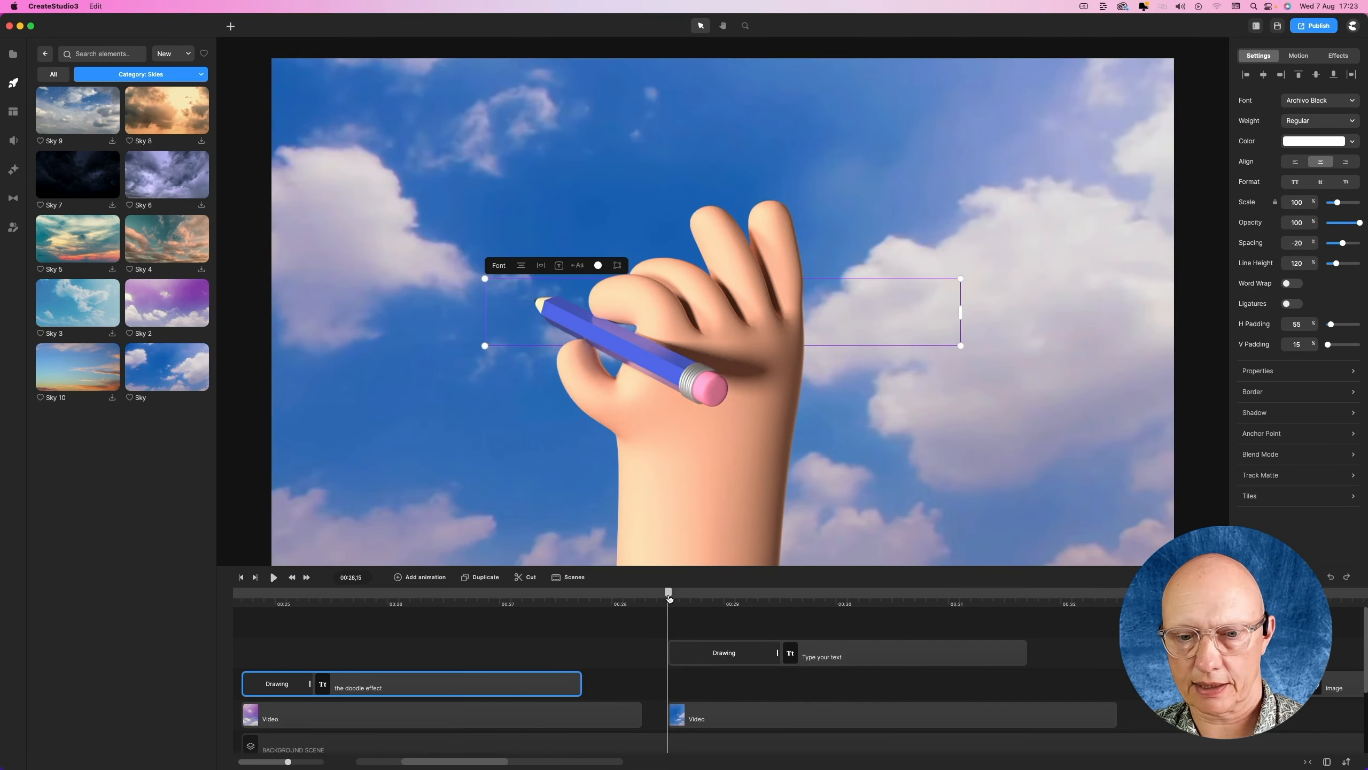
key(space)
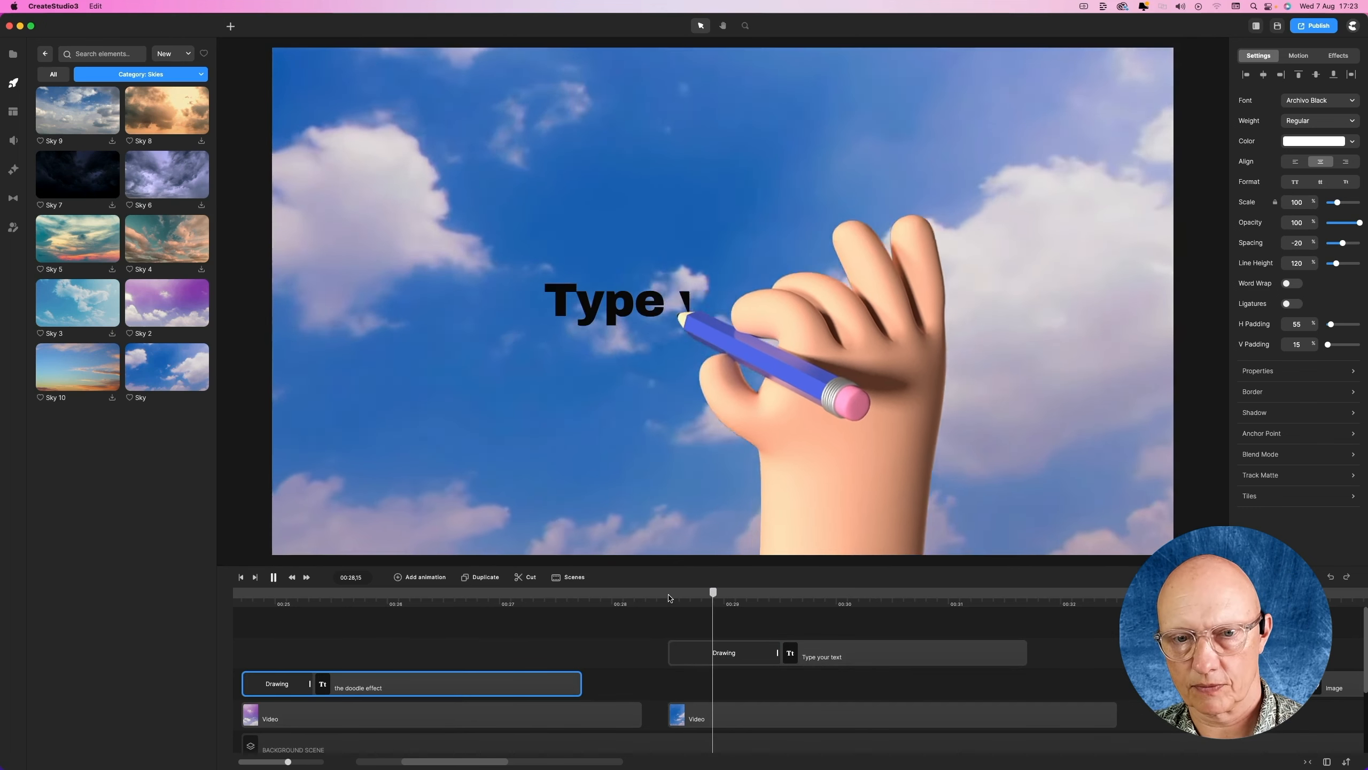
key(space)
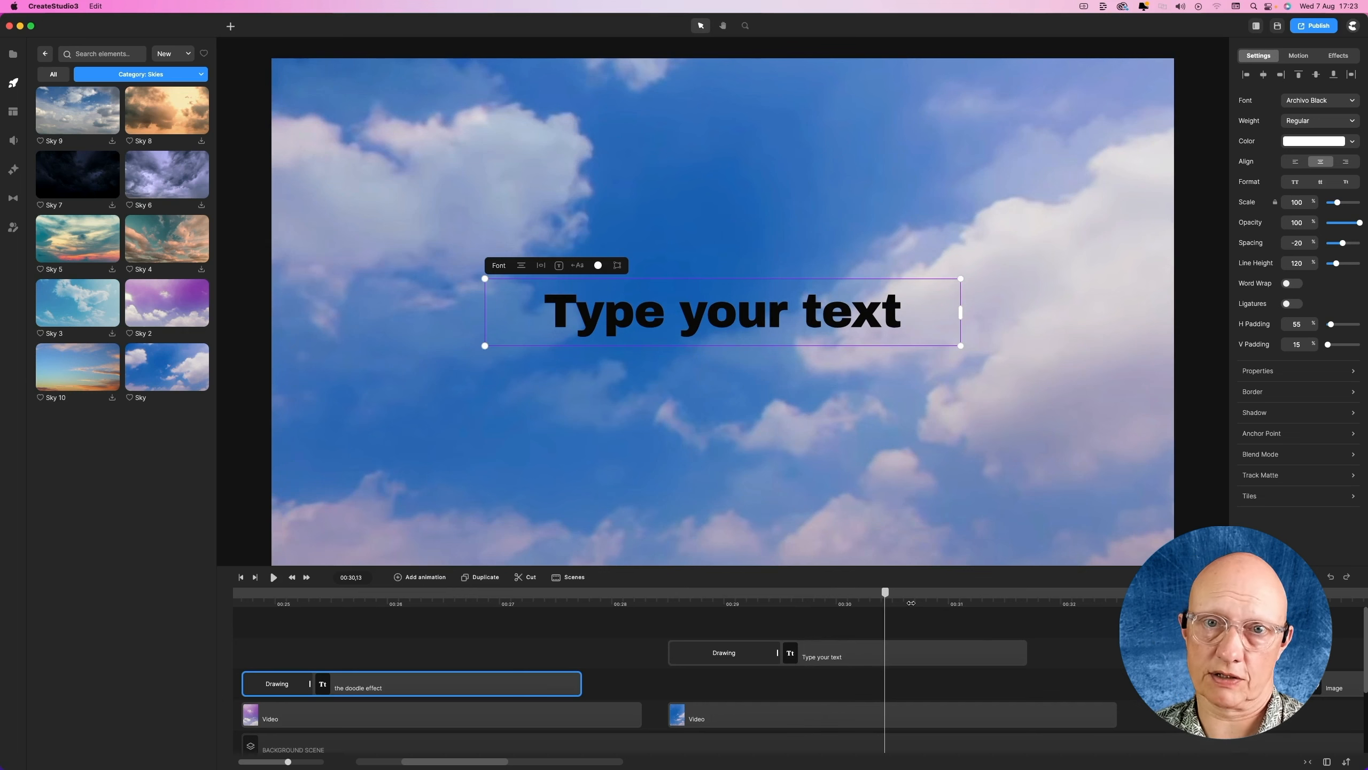
- Place the playhead beyond the drawing part of the medical mortar image and select that image clip
scroll(911, 602, right, 10)
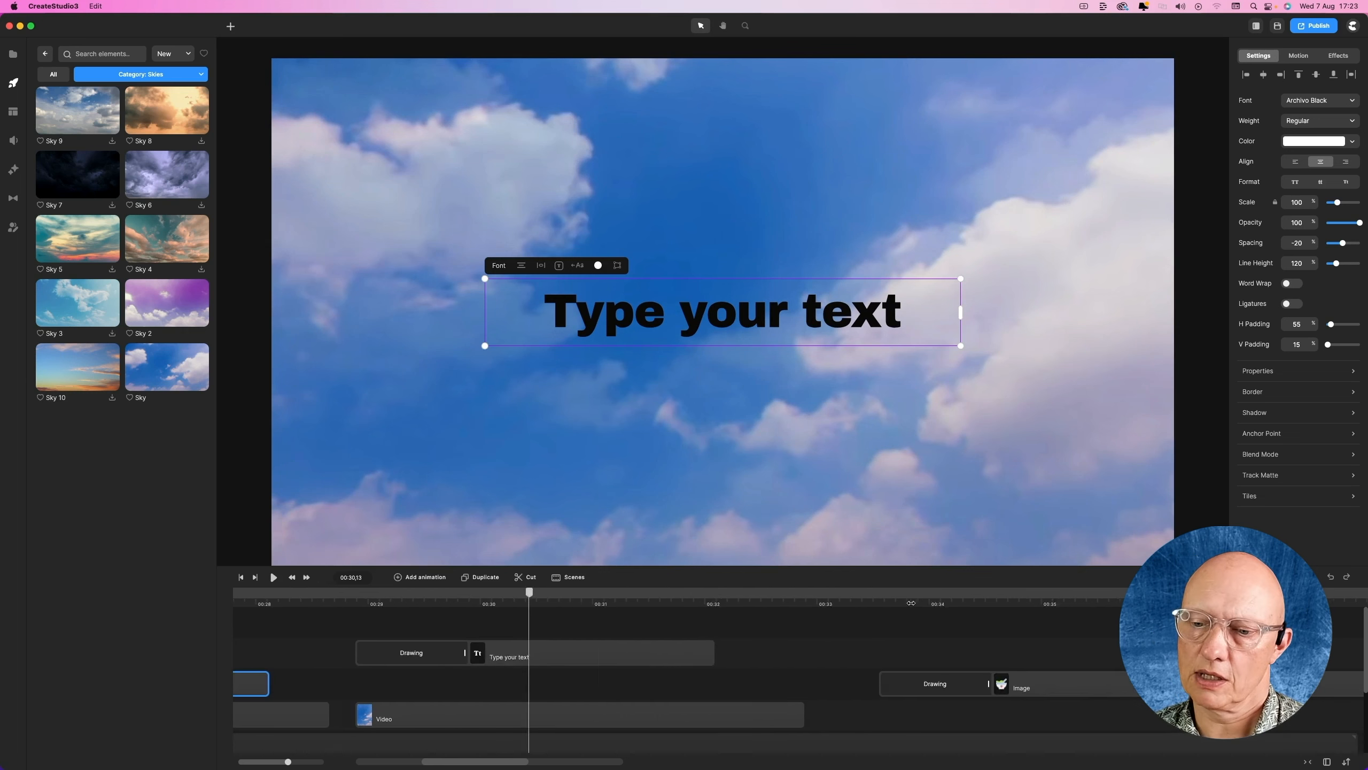
click(551, 598)
mouse_move(551, 596)
mouse_down()
mouse_move(642, 594)
mouse_move(484, 599)
mouse_up()
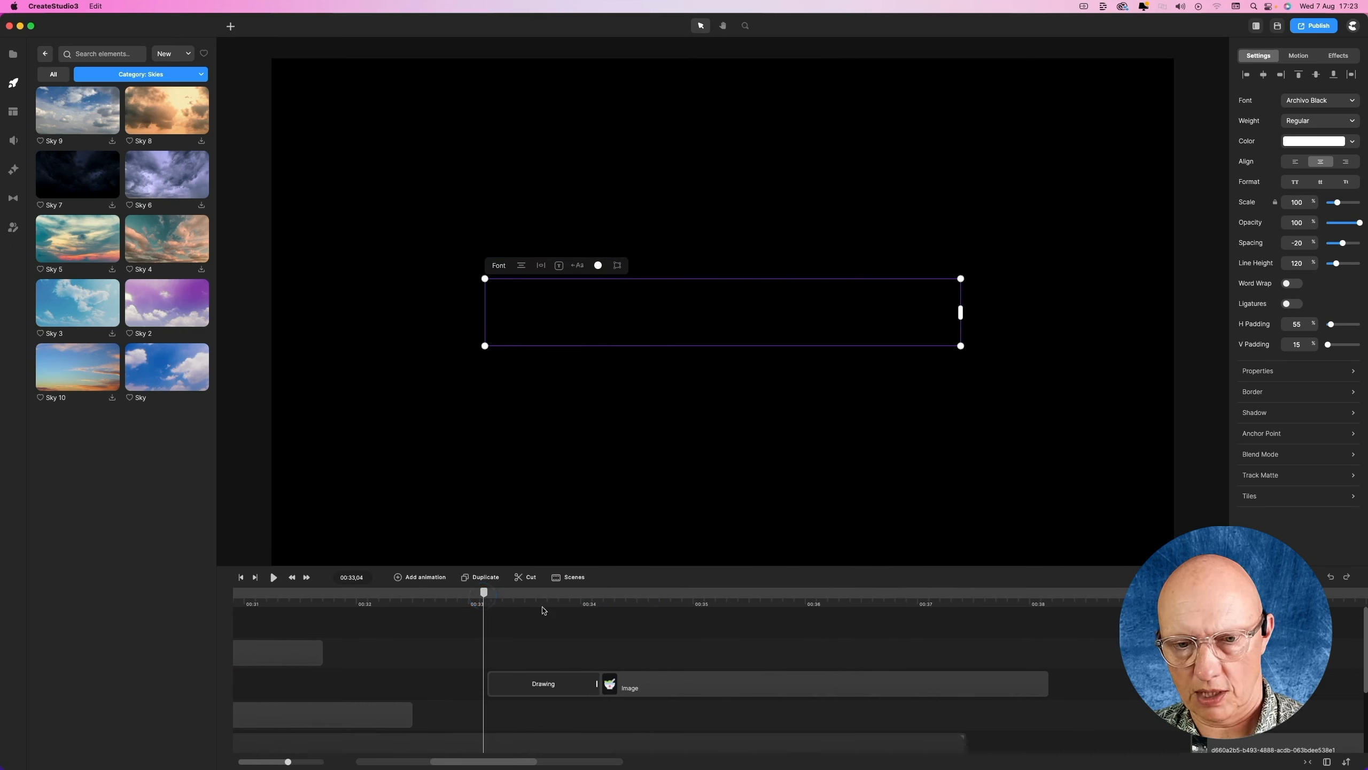
click(672, 595)
click(671, 684)
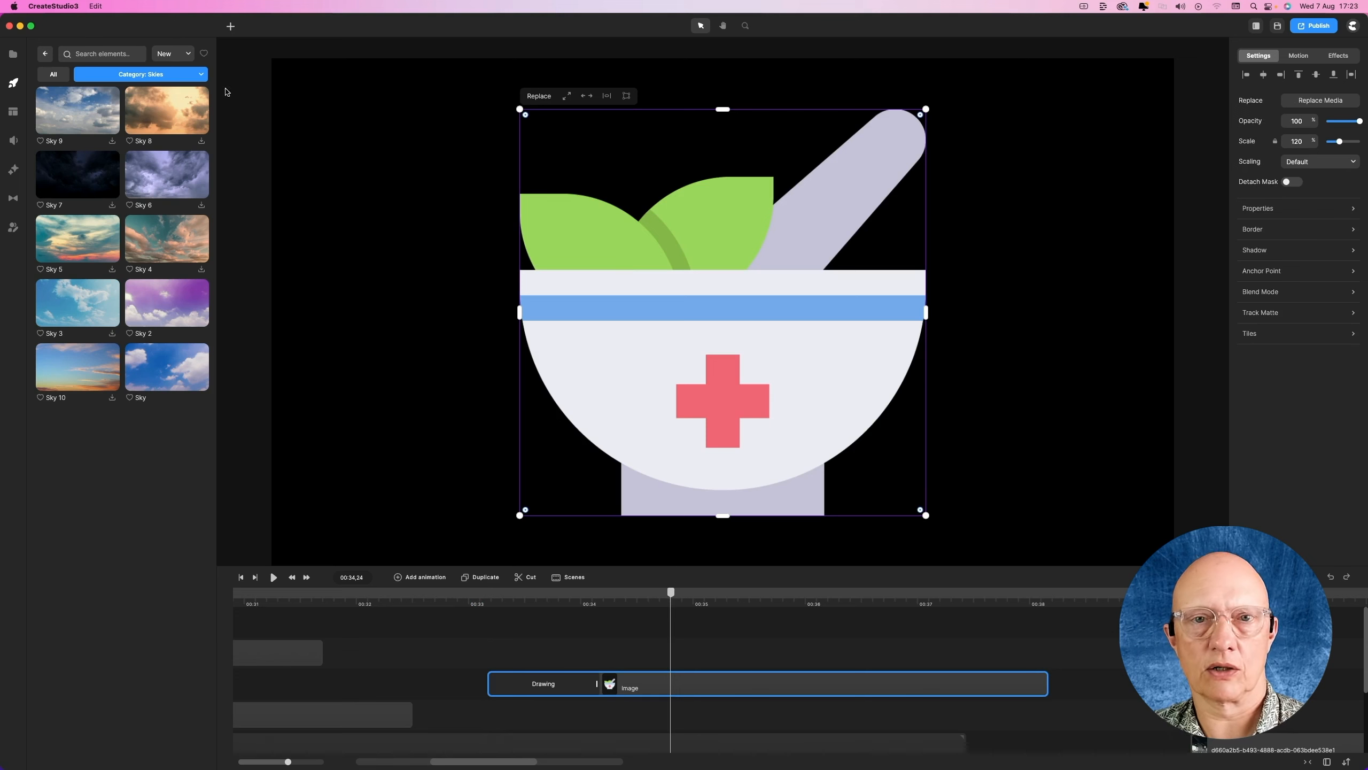
- Browse the library's Icons elements filtered to the Flat category
click(46, 54)
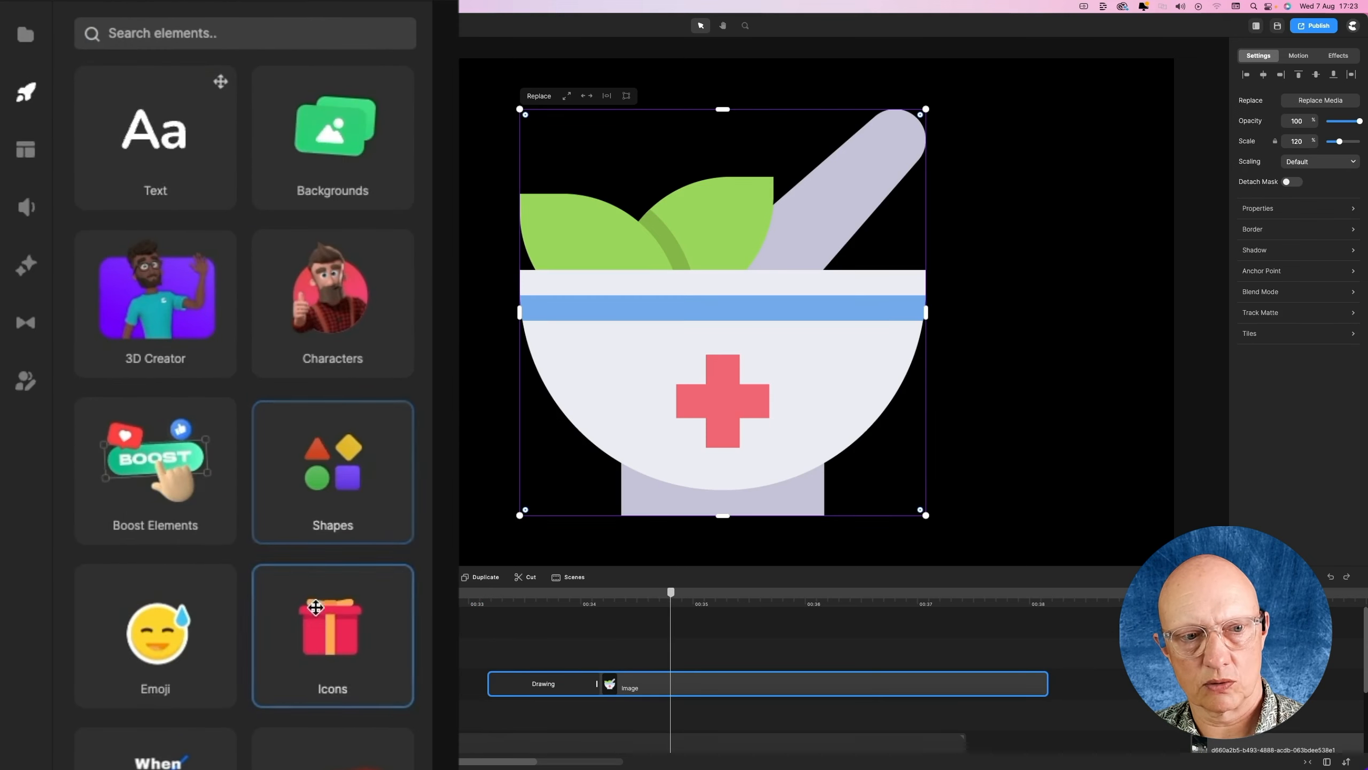
click(317, 637)
click(340, 71)
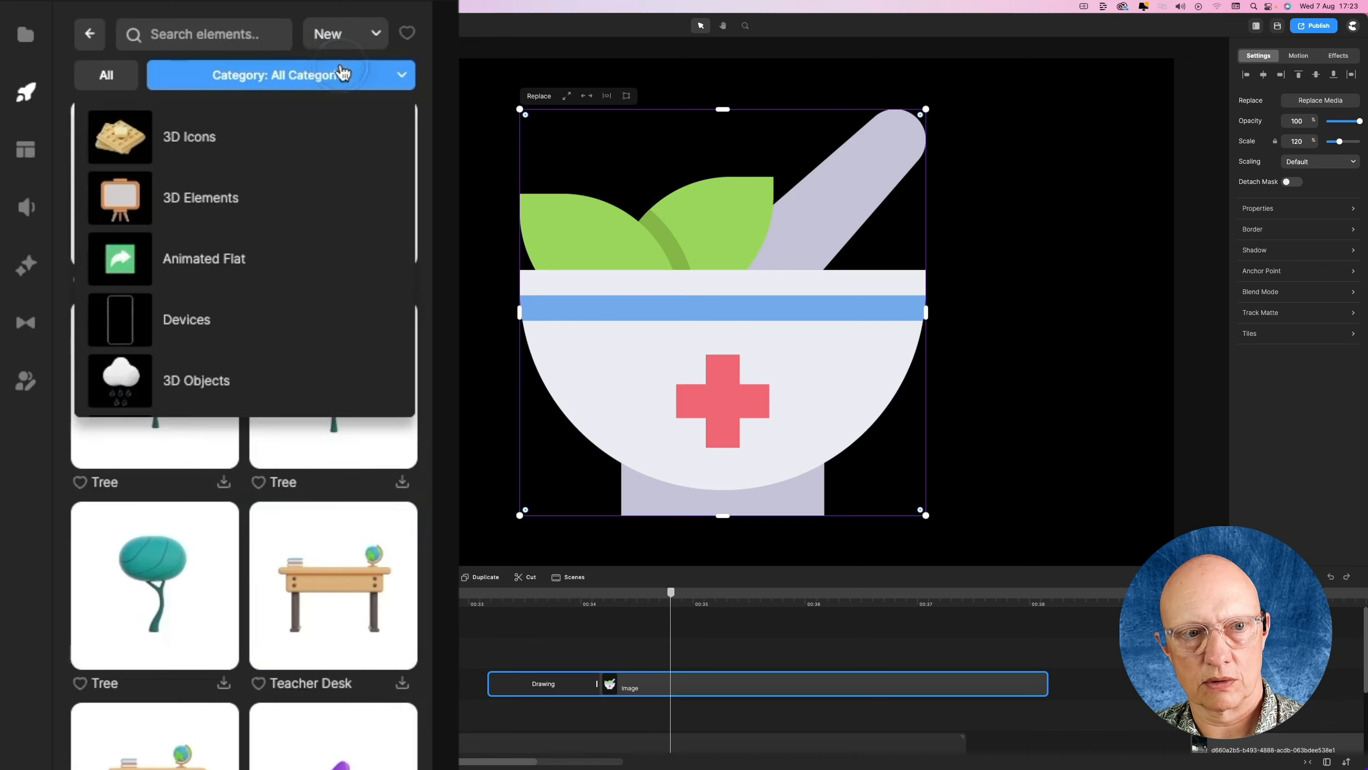
scroll(213, 198, down, 5)
click(212, 197)
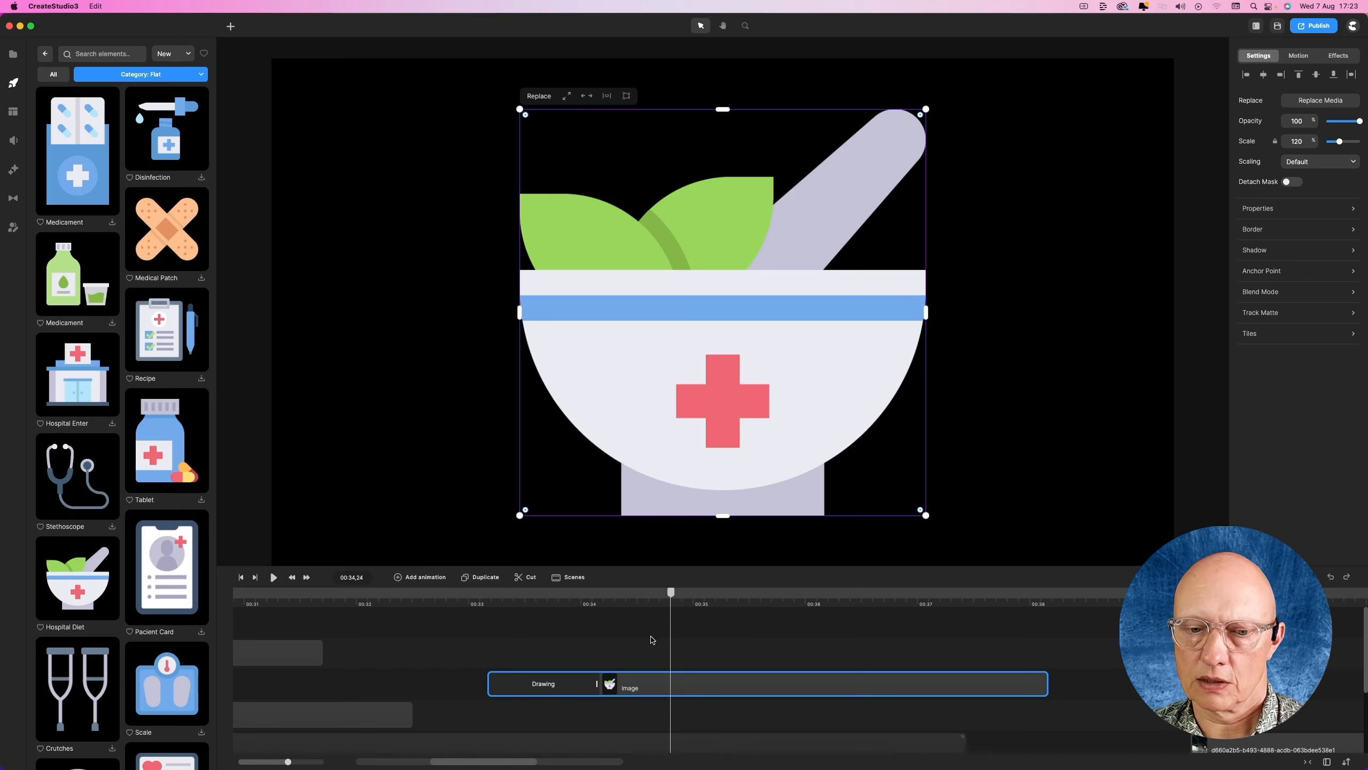
- Position the playhead at 00:33,13 in the mortar image's drawing and change its hand to the realistic one holding a black pencil
click(489, 596)
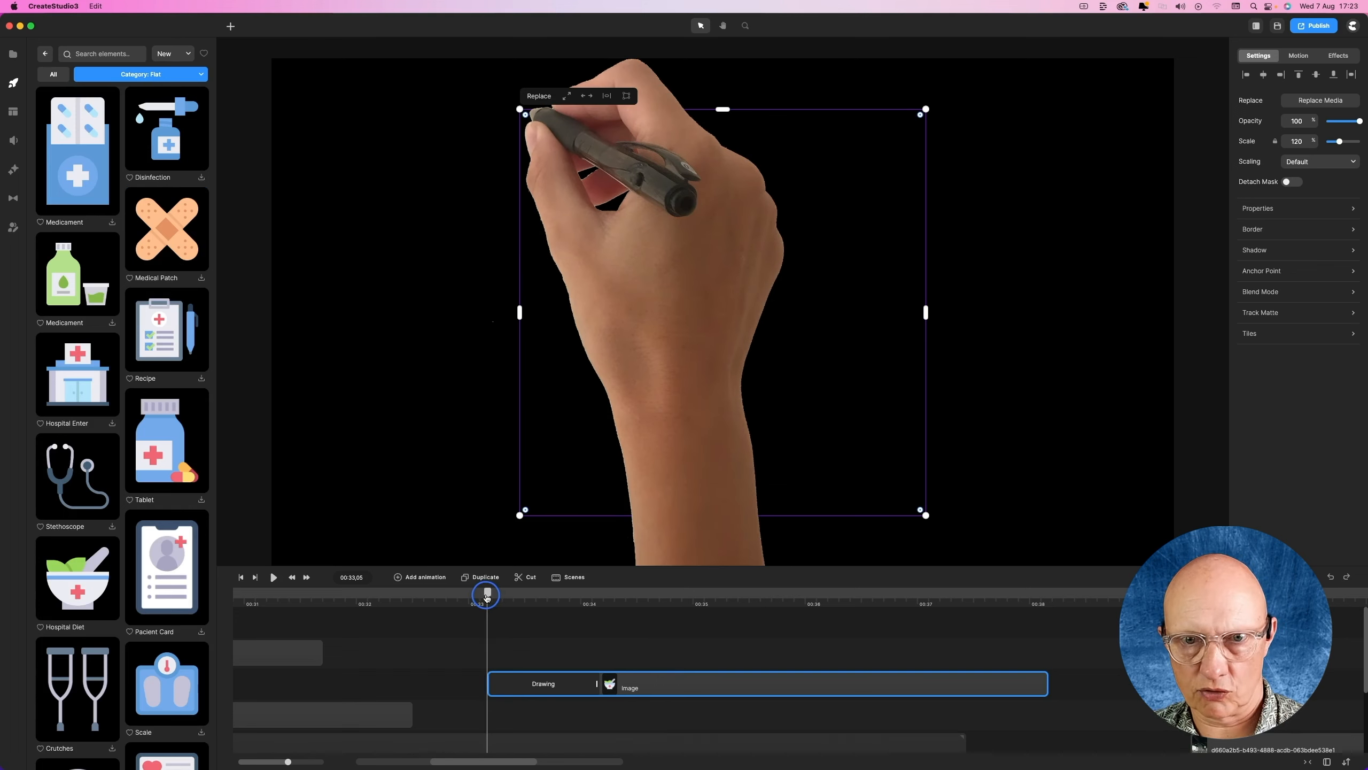
drag(486, 596, 516, 597)
click(530, 682)
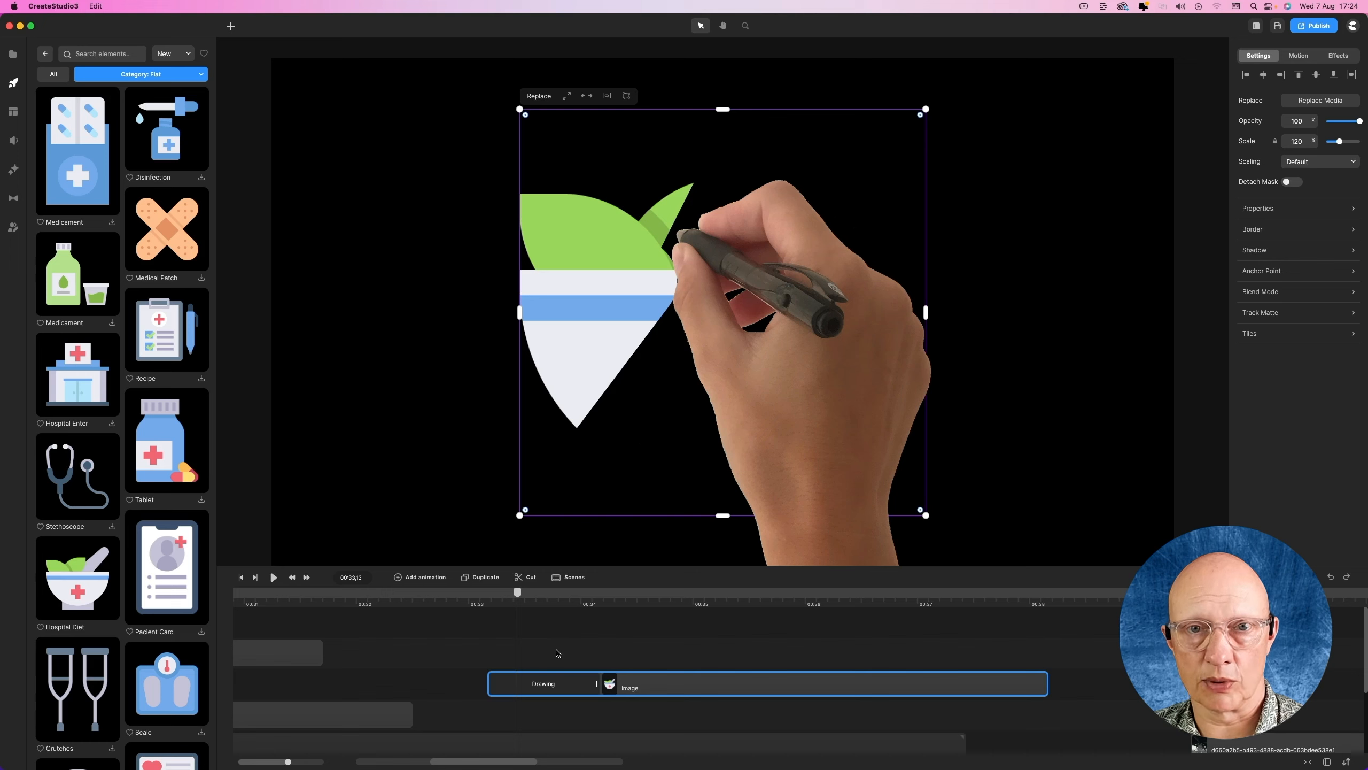
click(560, 688)
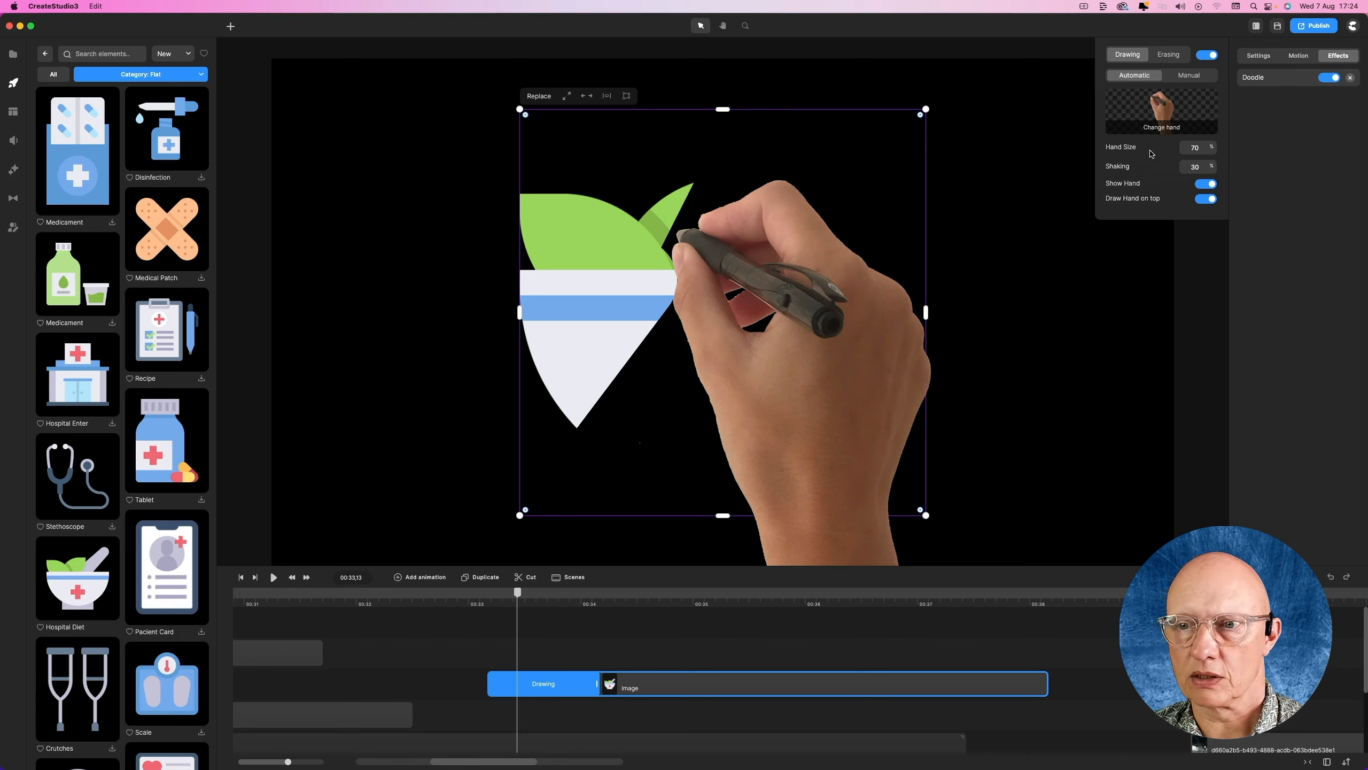
click(1159, 131)
scroll(1160, 142, down, 8)
scroll(1159, 141, down, 3)
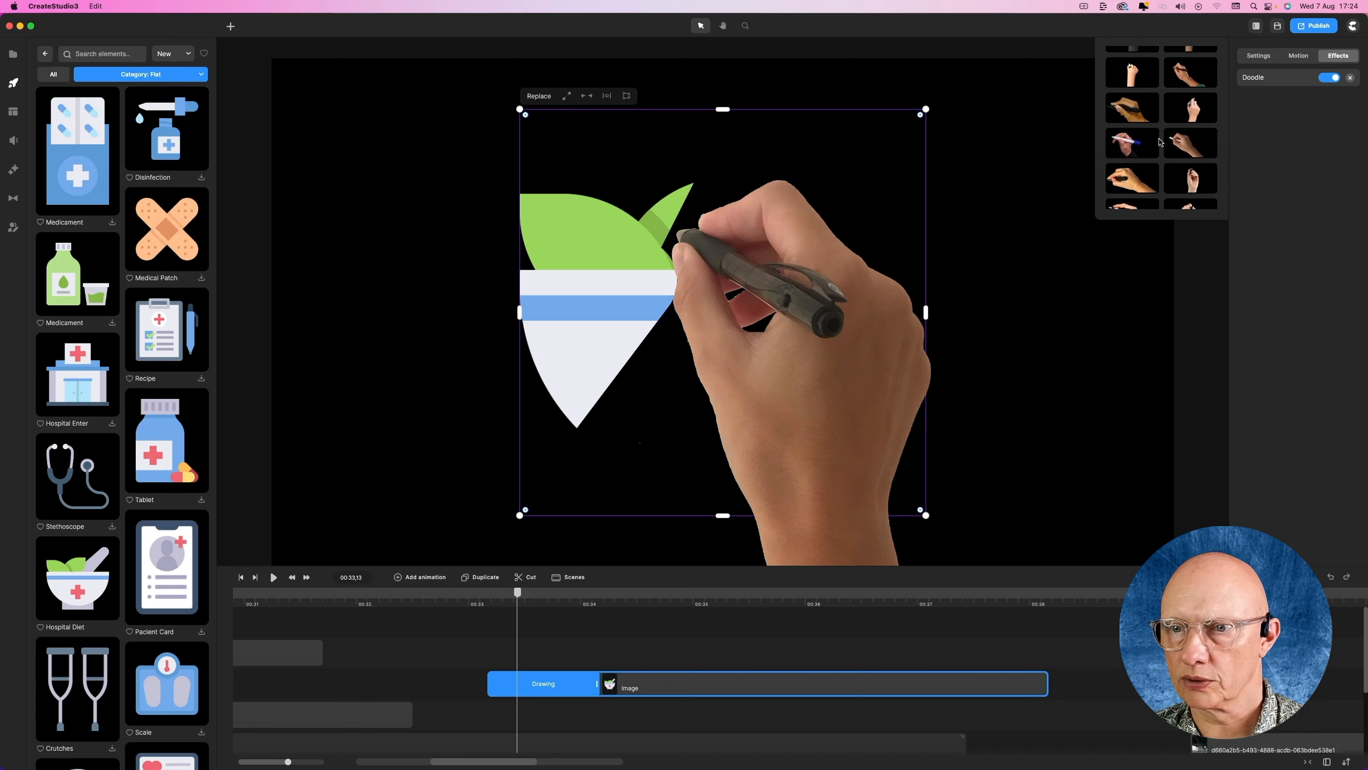
click(1128, 163)
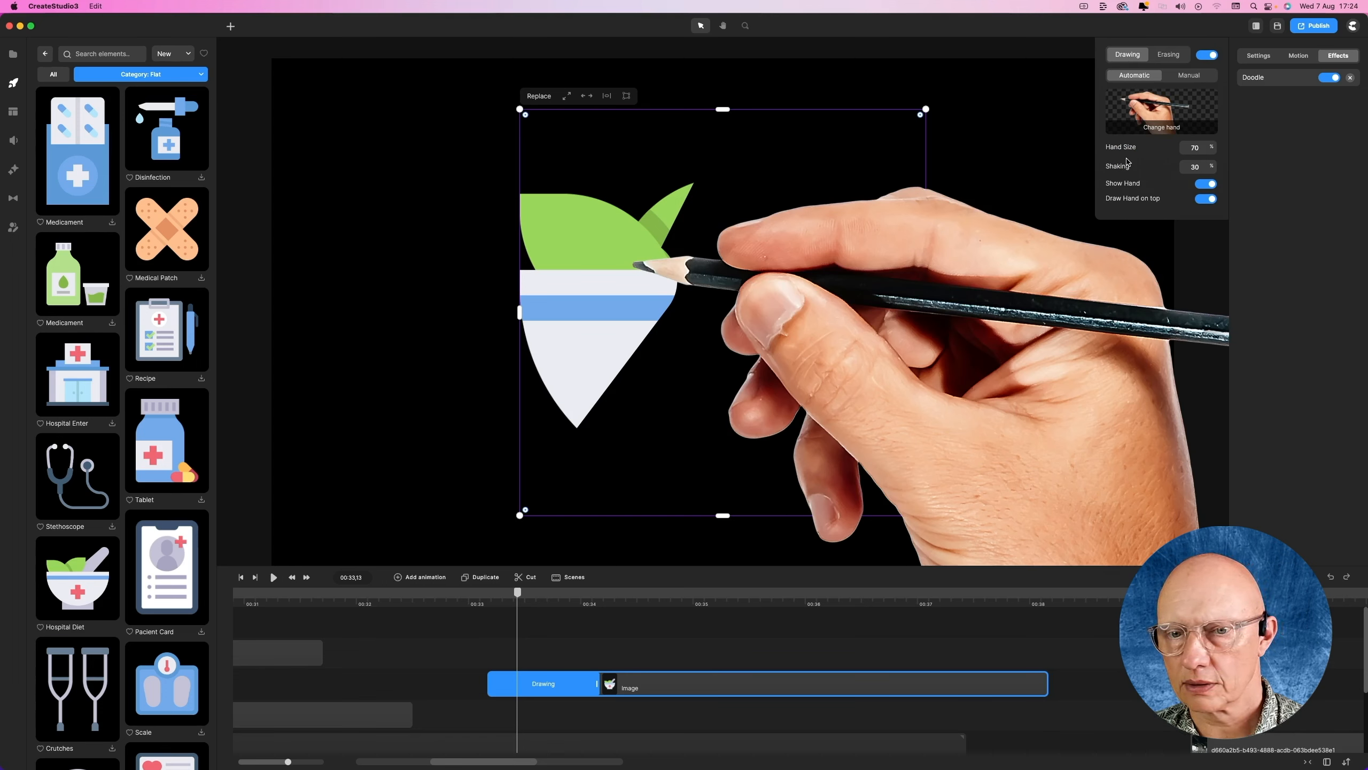
- Review the remaining realistic drawing hands and keep the black pencil hand for the mortar image
click(1154, 135)
scroll(1137, 150, down, 3)
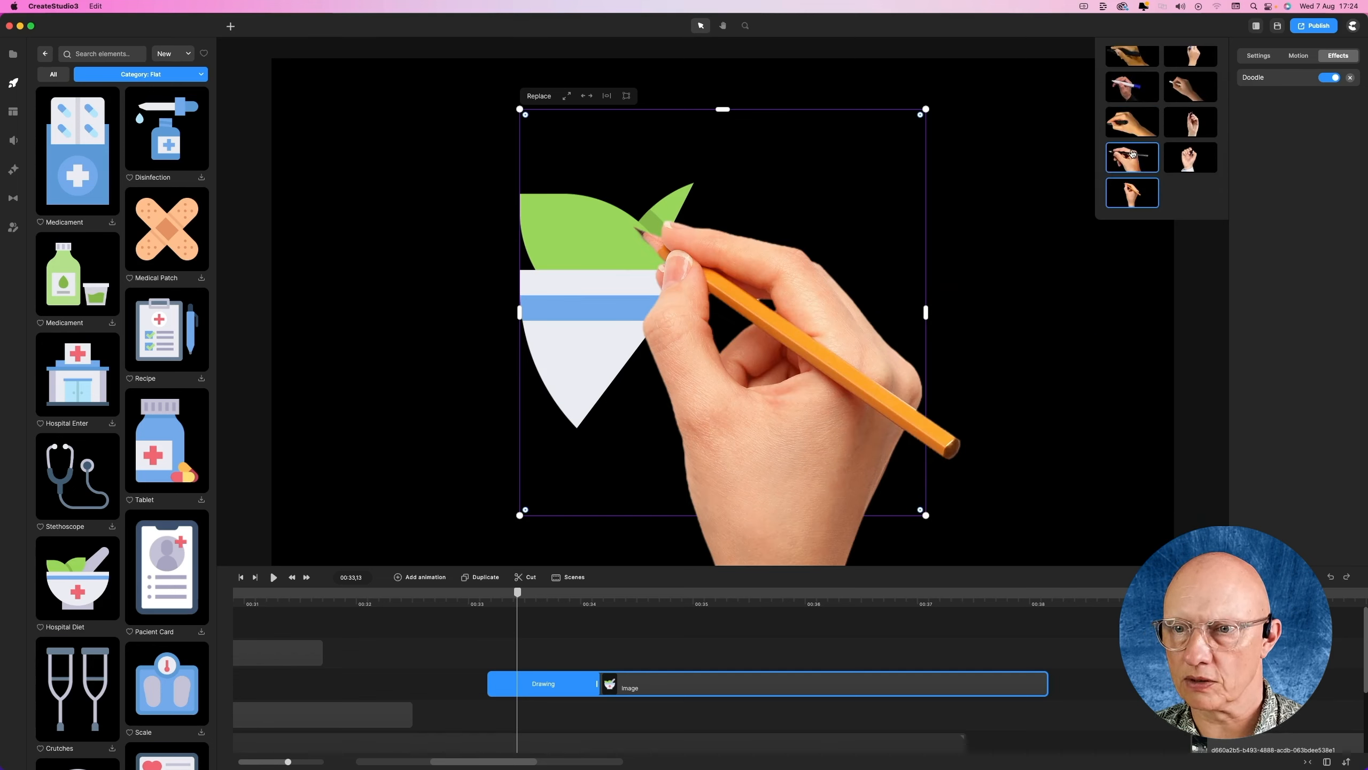
click(1133, 153)
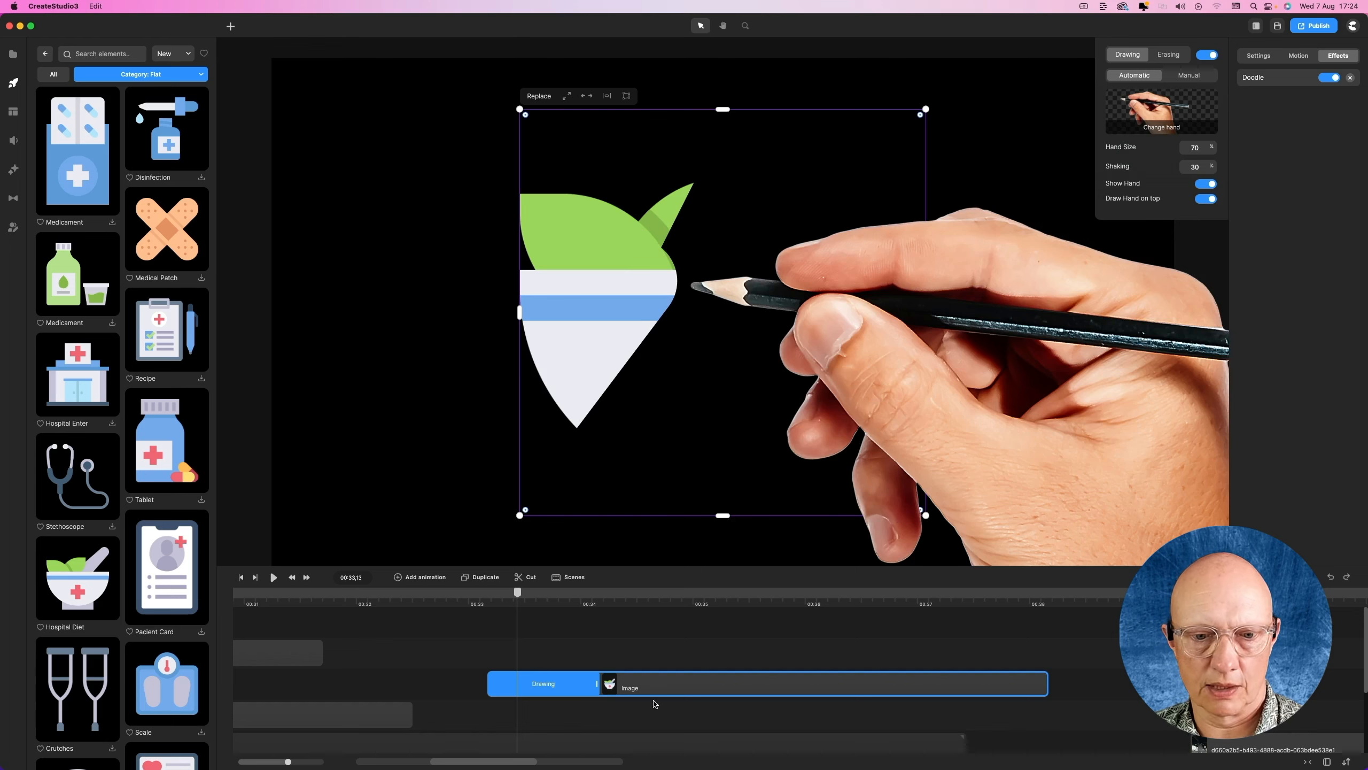
- Play back the mortar image's doodle with the black pencil hand from just before its drawing begins
click(484, 595)
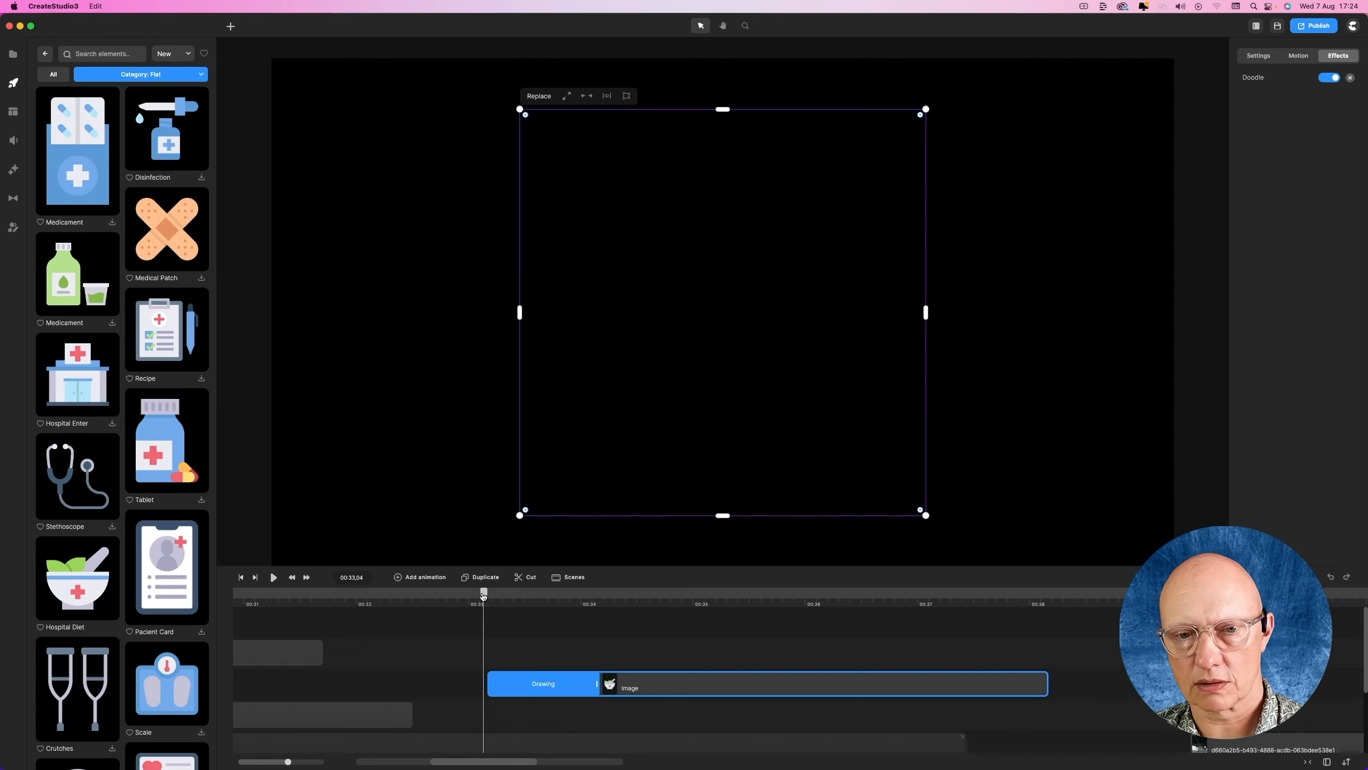
key(space)
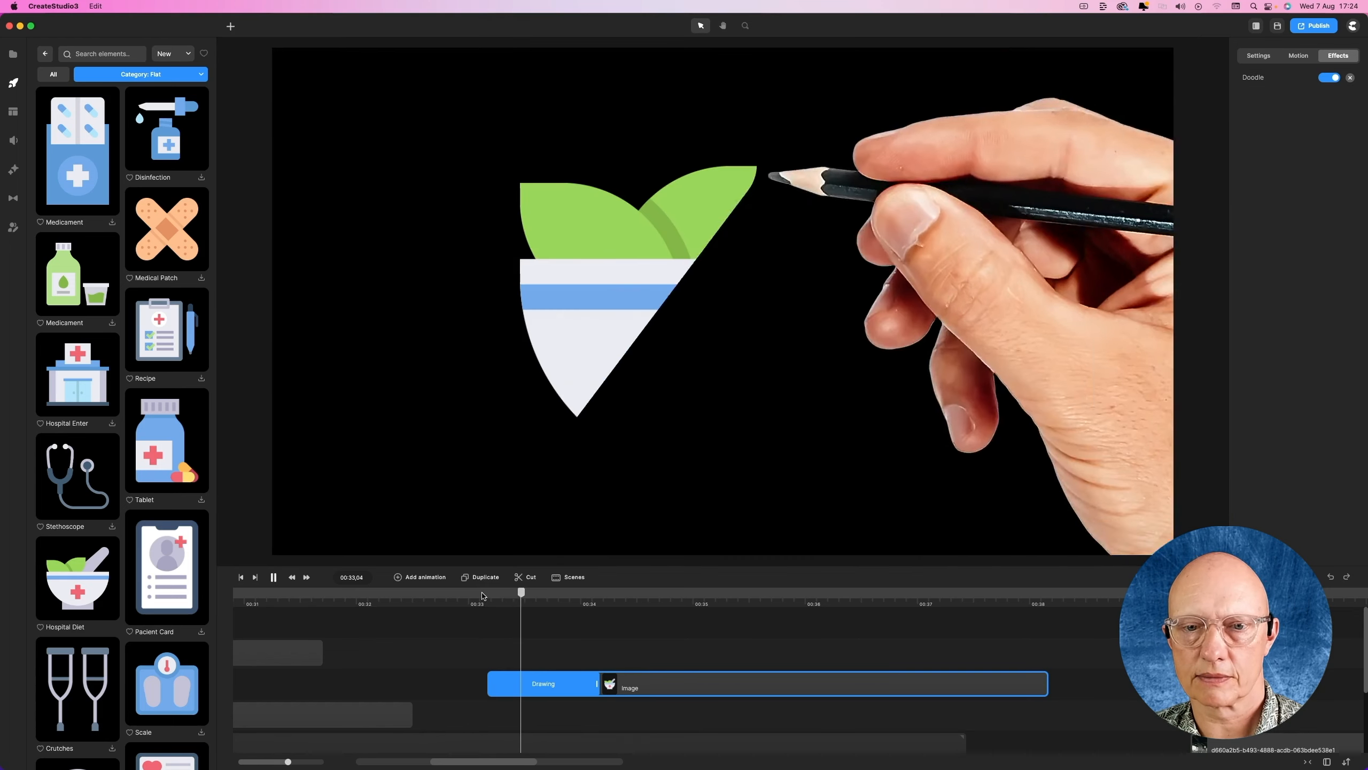
key(space)
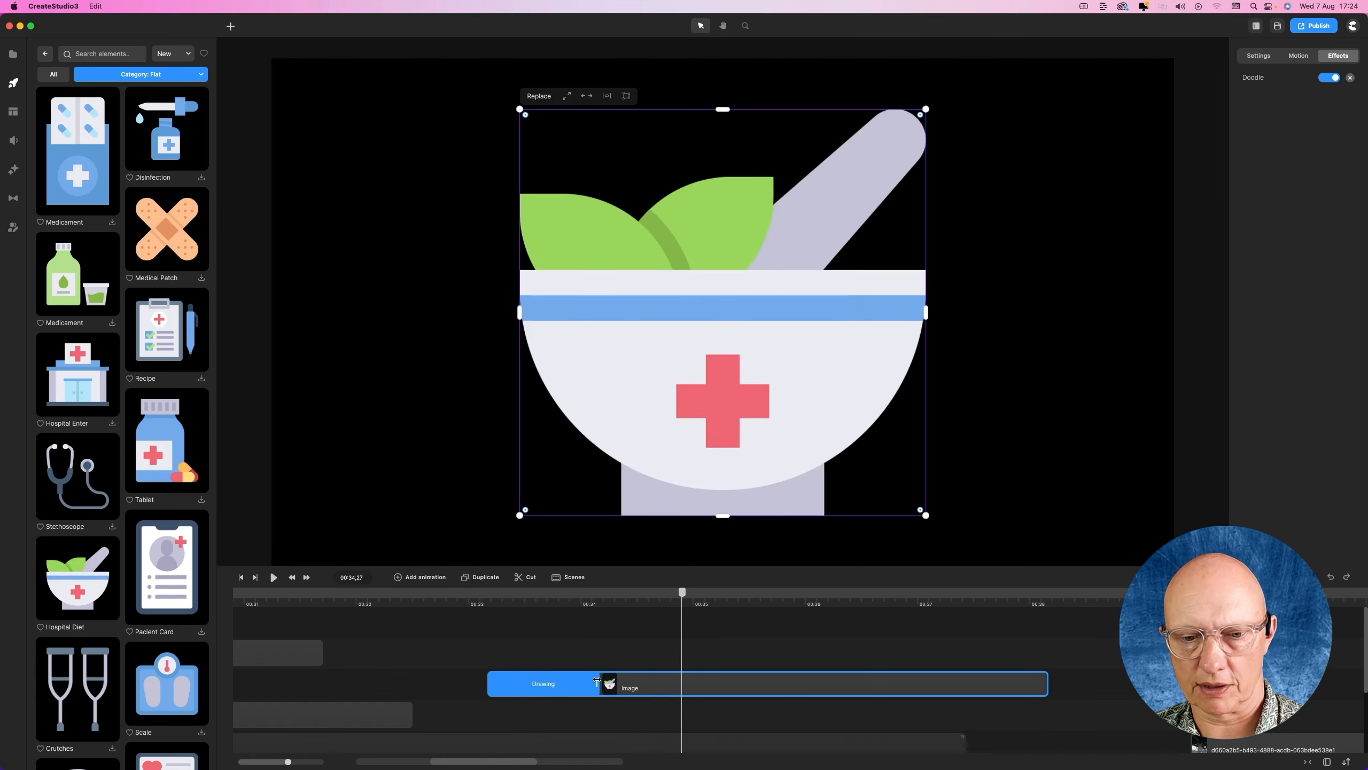
- Lengthen the mortar image's drawing animation to about 1.5 seconds and play it back from the start
drag(597, 684, 655, 684)
click(485, 595)
key(space)
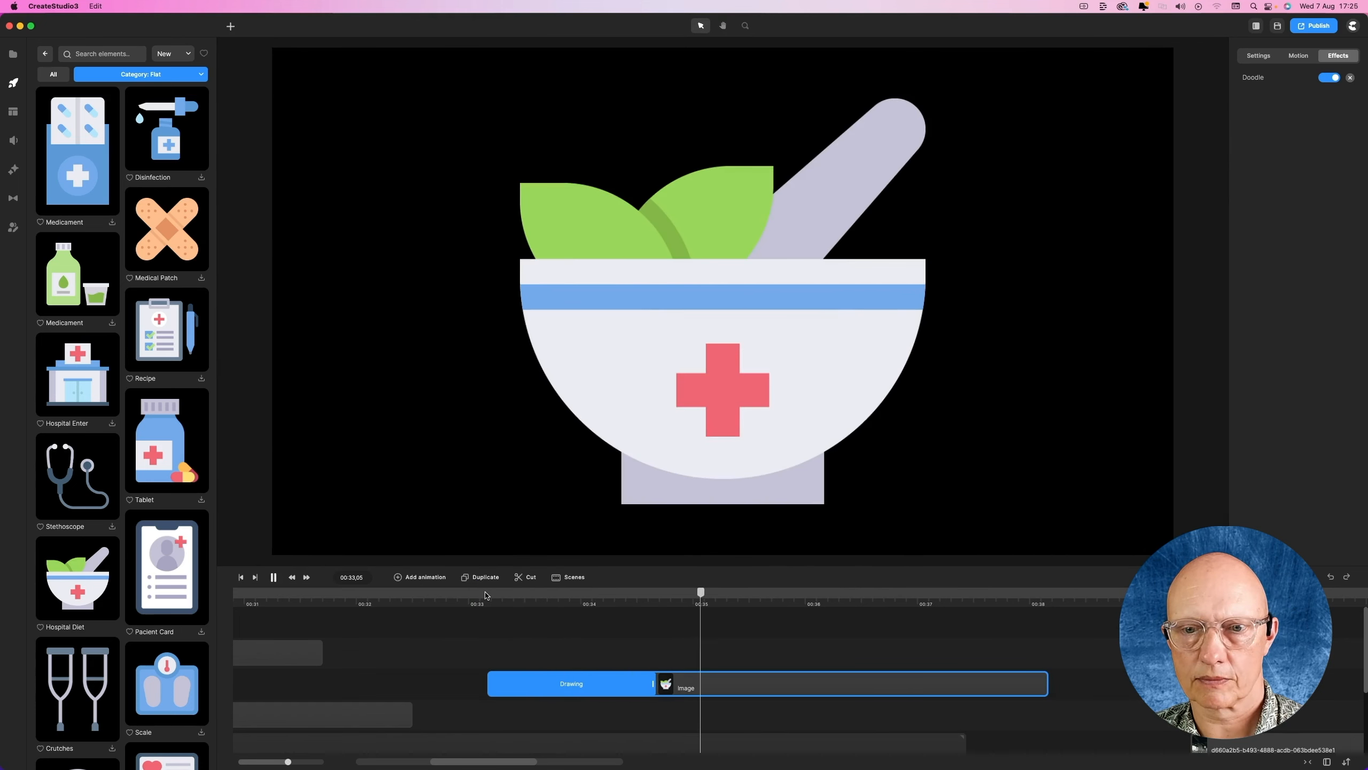
key(space)
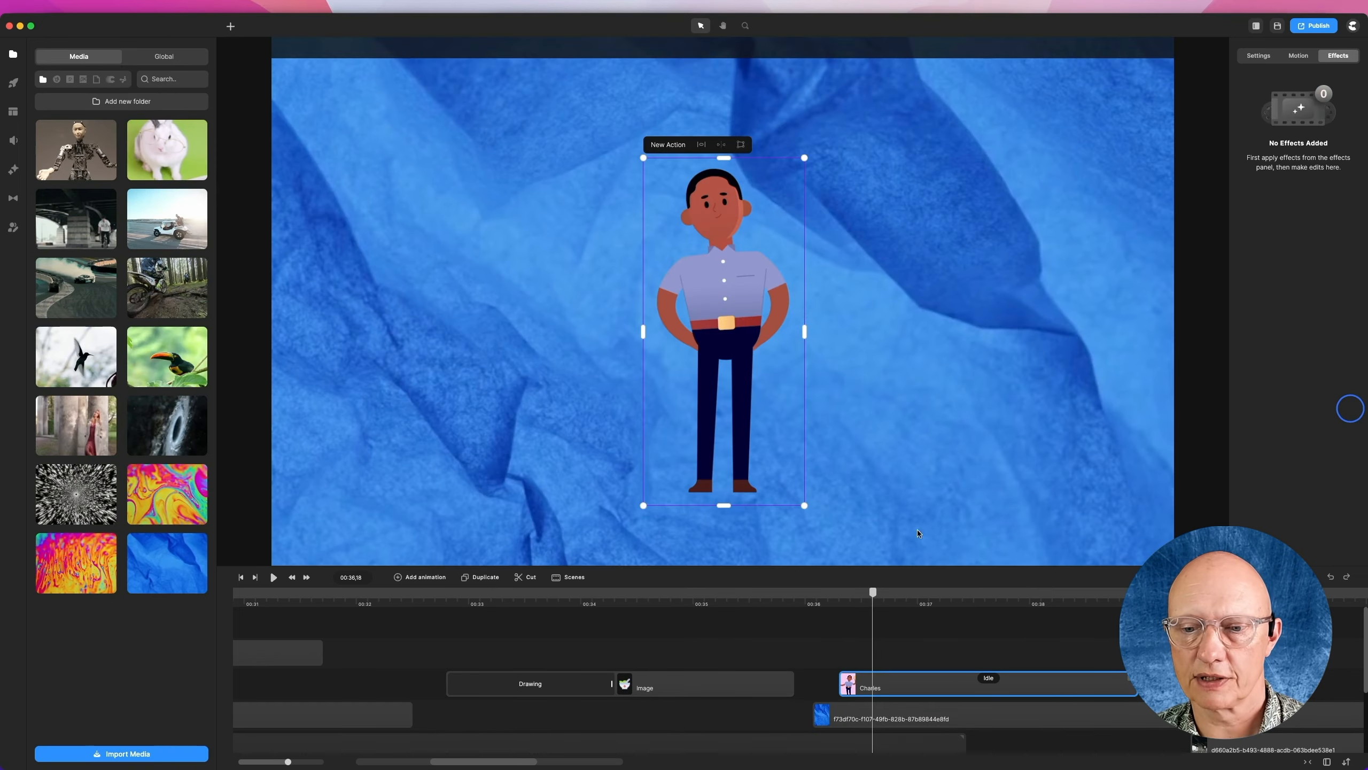
- Apply the Doodle effect to the standing male character on the blue paper background
mouse_move(873, 593)
mouse_down()
mouse_move(1006, 596)
mouse_move(875, 603)
mouse_up()
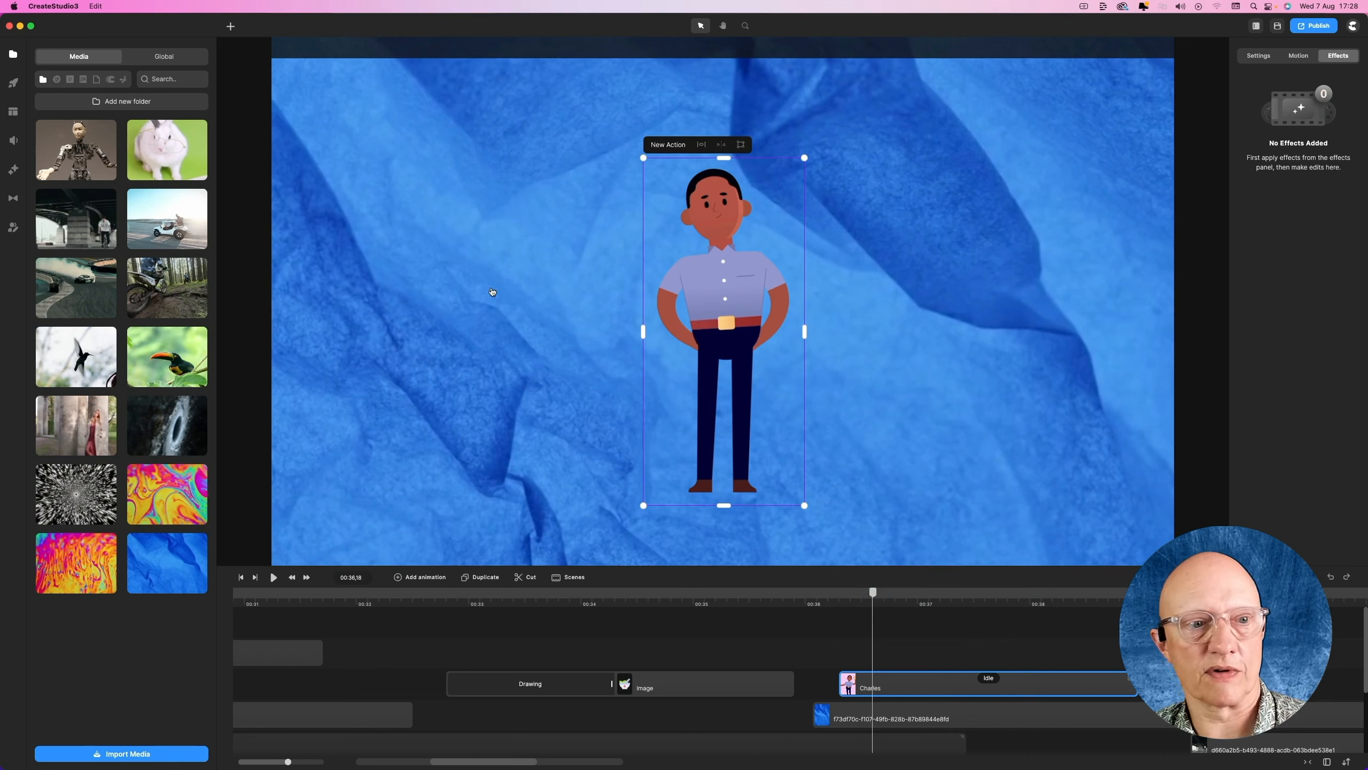
click(13, 171)
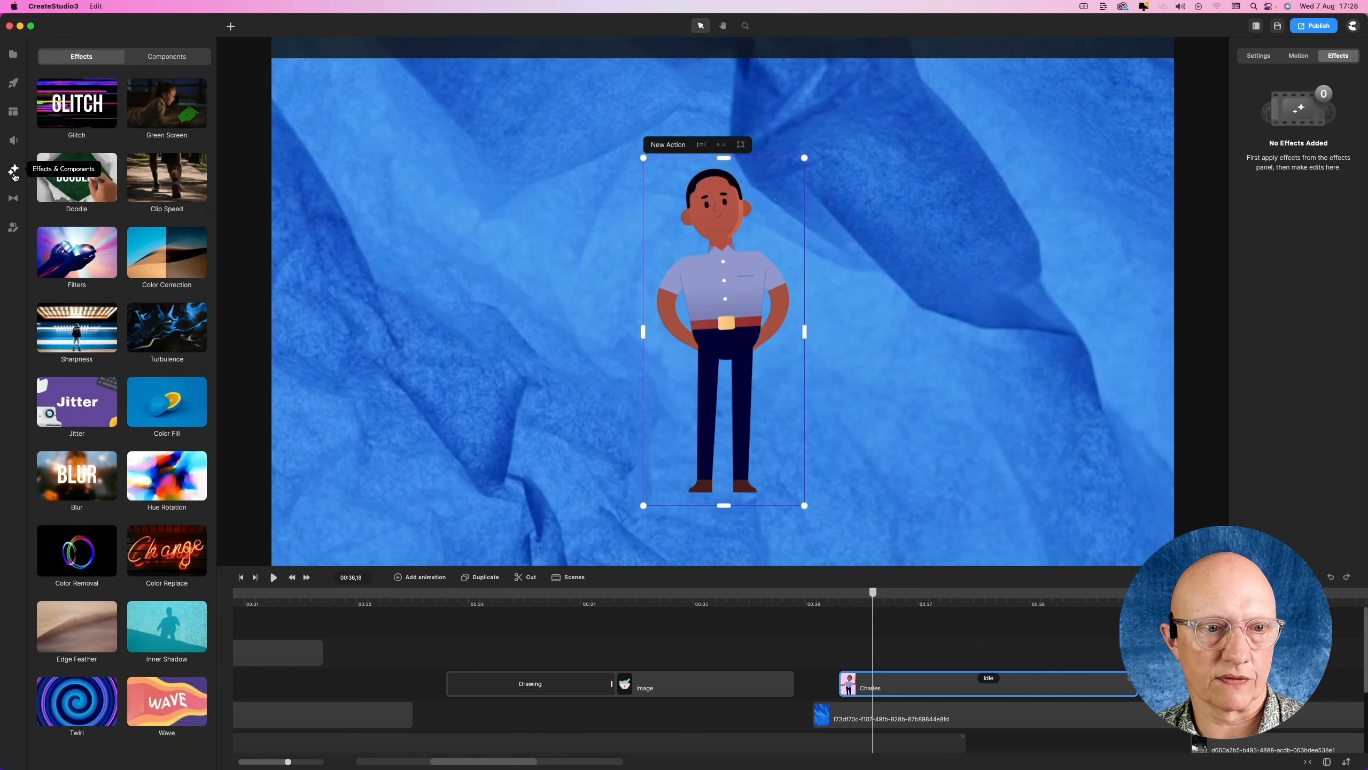
mouse_move(73, 175)
mouse_down()
mouse_move(177, 253)
mouse_move(678, 452)
mouse_move(910, 639)
mouse_move(898, 681)
mouse_up()
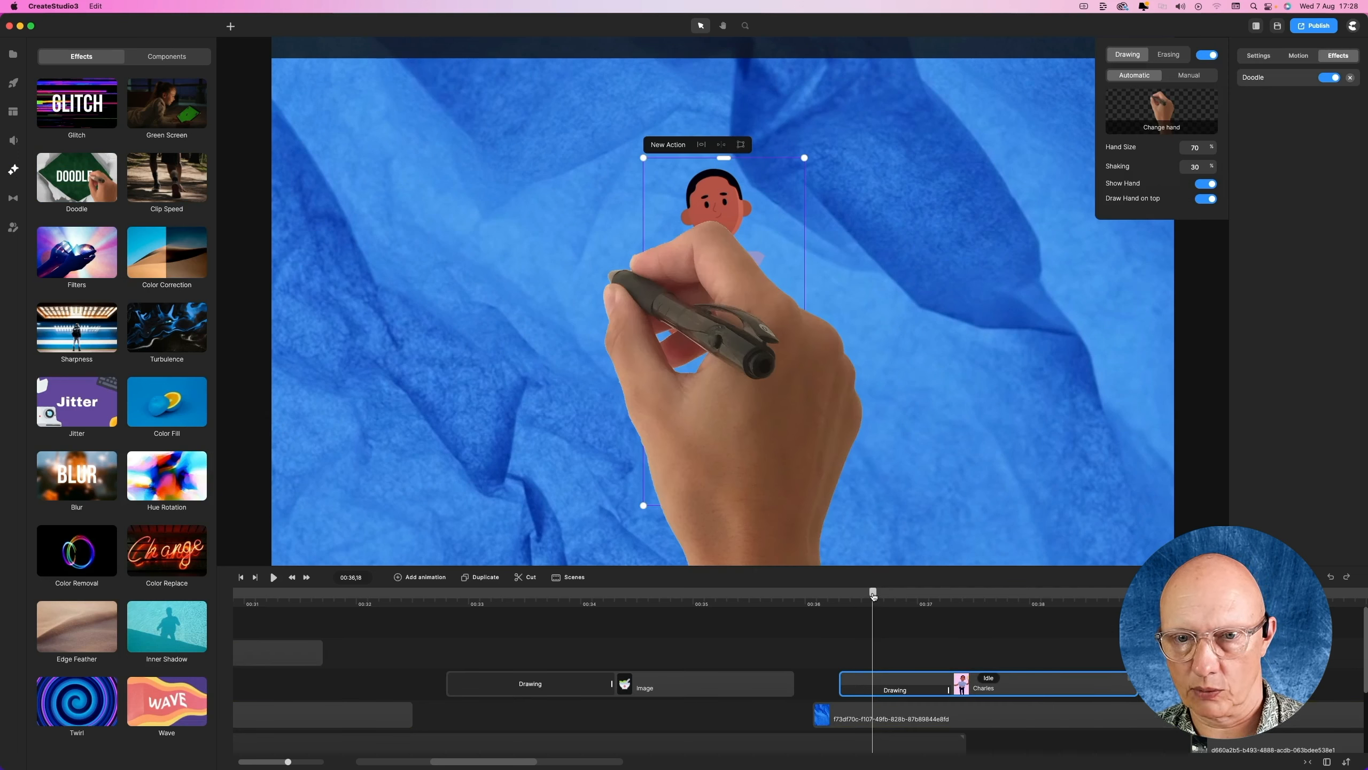
- Play back the male character's doodle from just before its drawing begins
drag(874, 594, 829, 599)
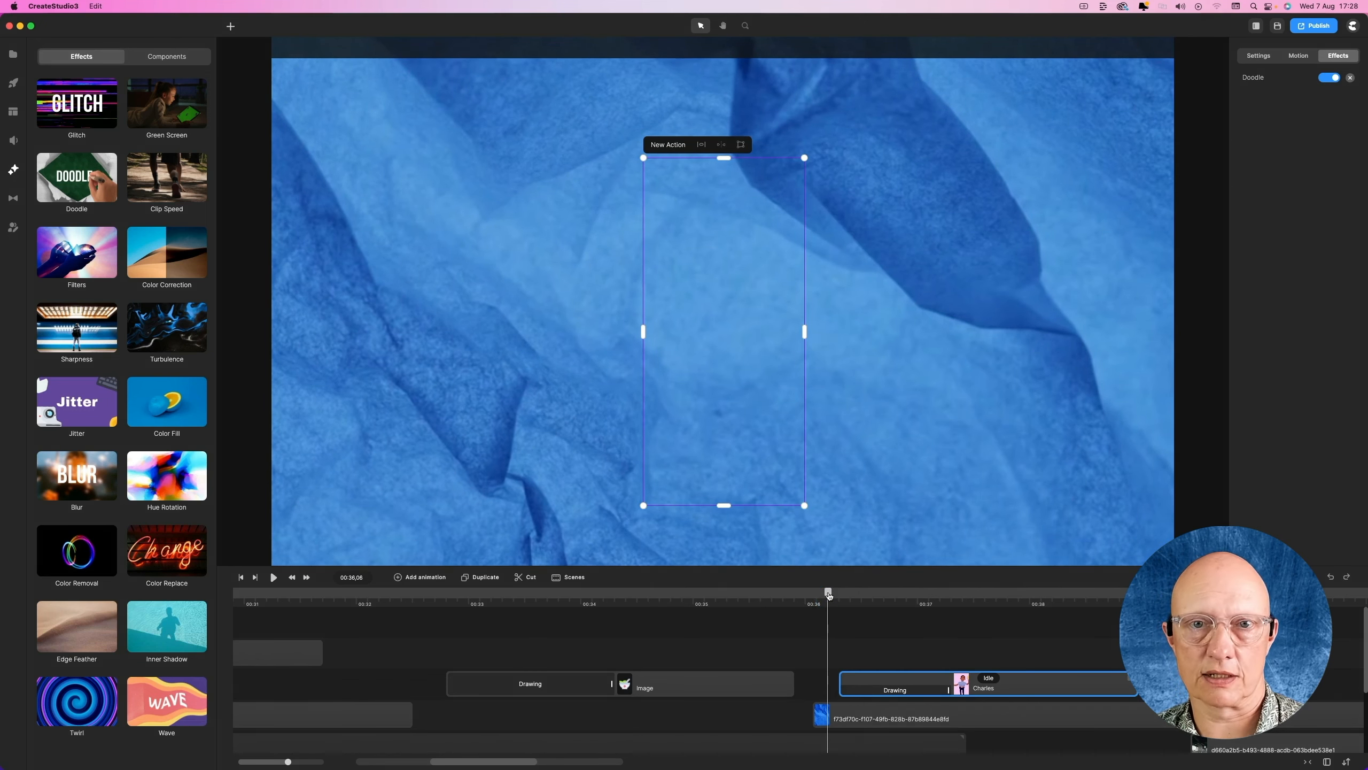
key(space)
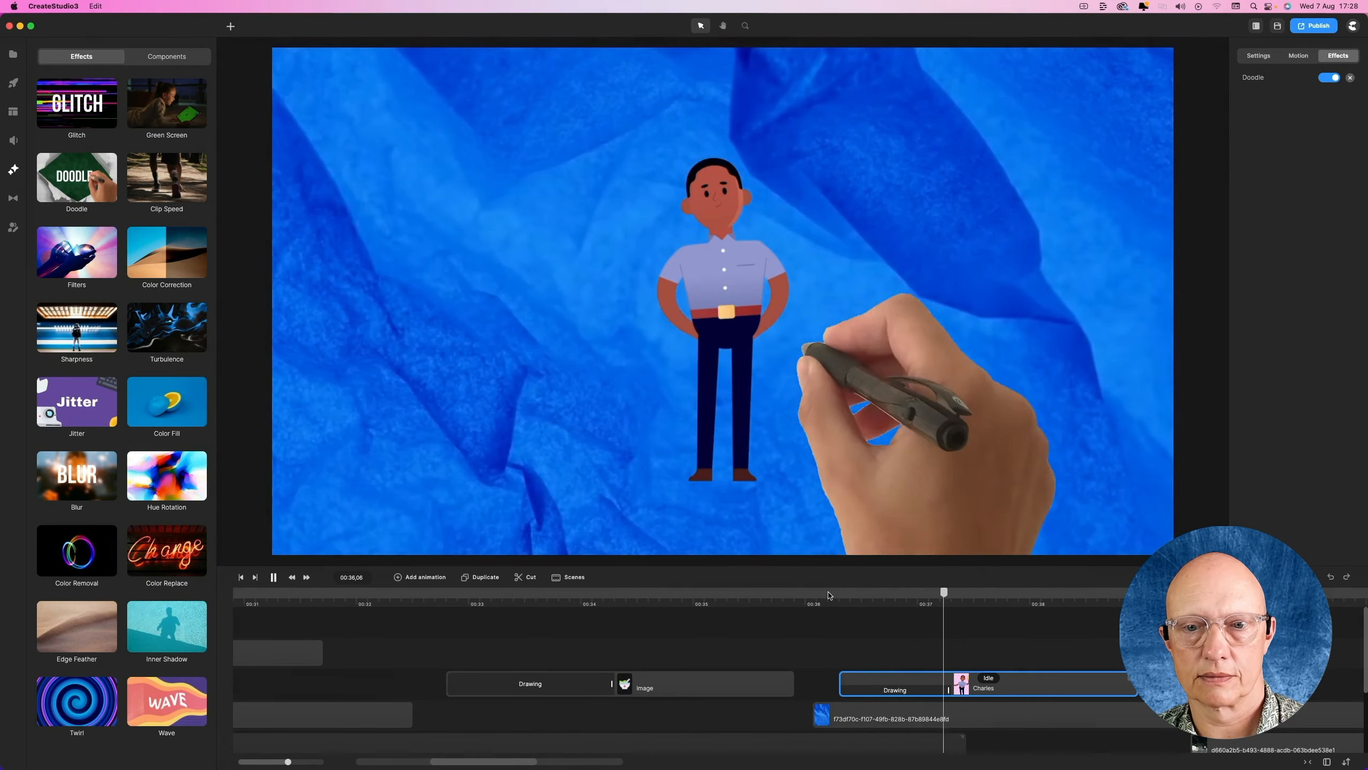
key(space)
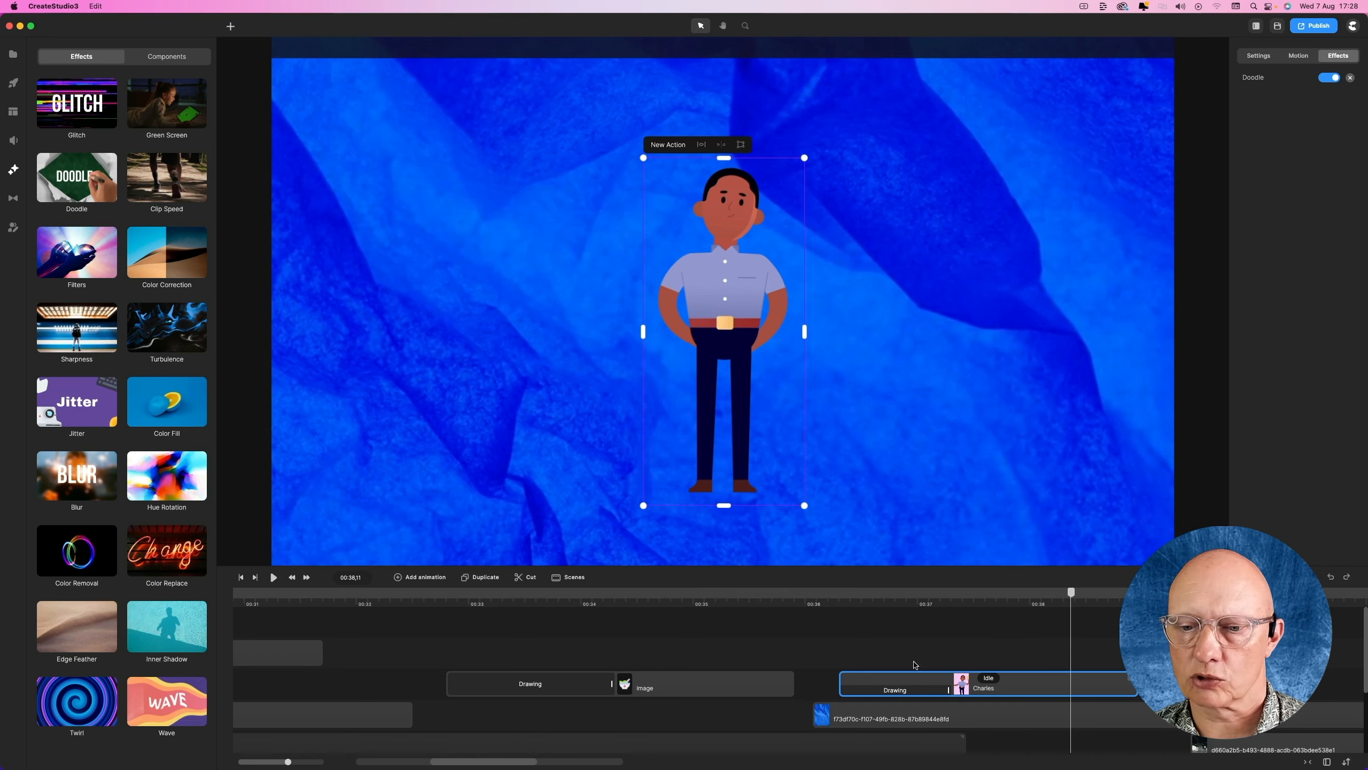
- Try Manual mode with path editing on the character's drawing animation and return it to Automatic
click(886, 596)
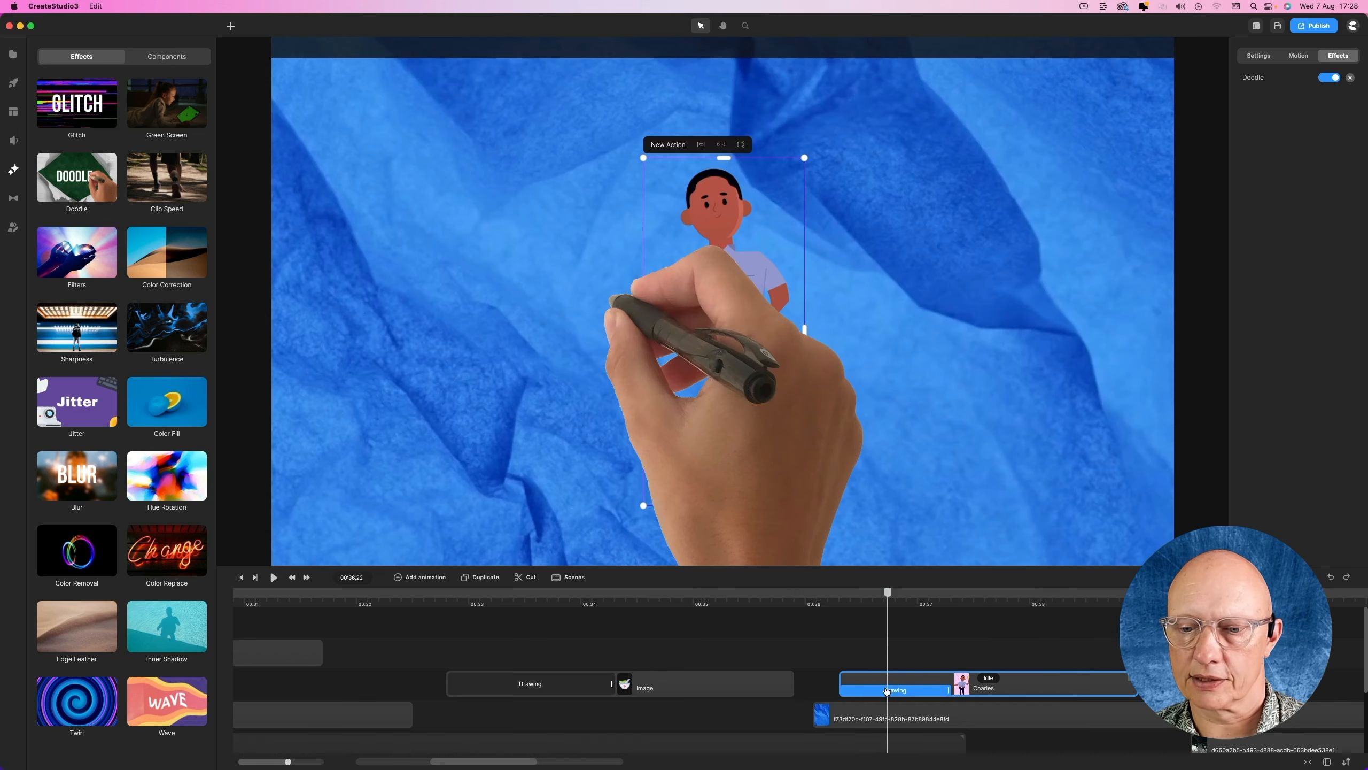
click(887, 691)
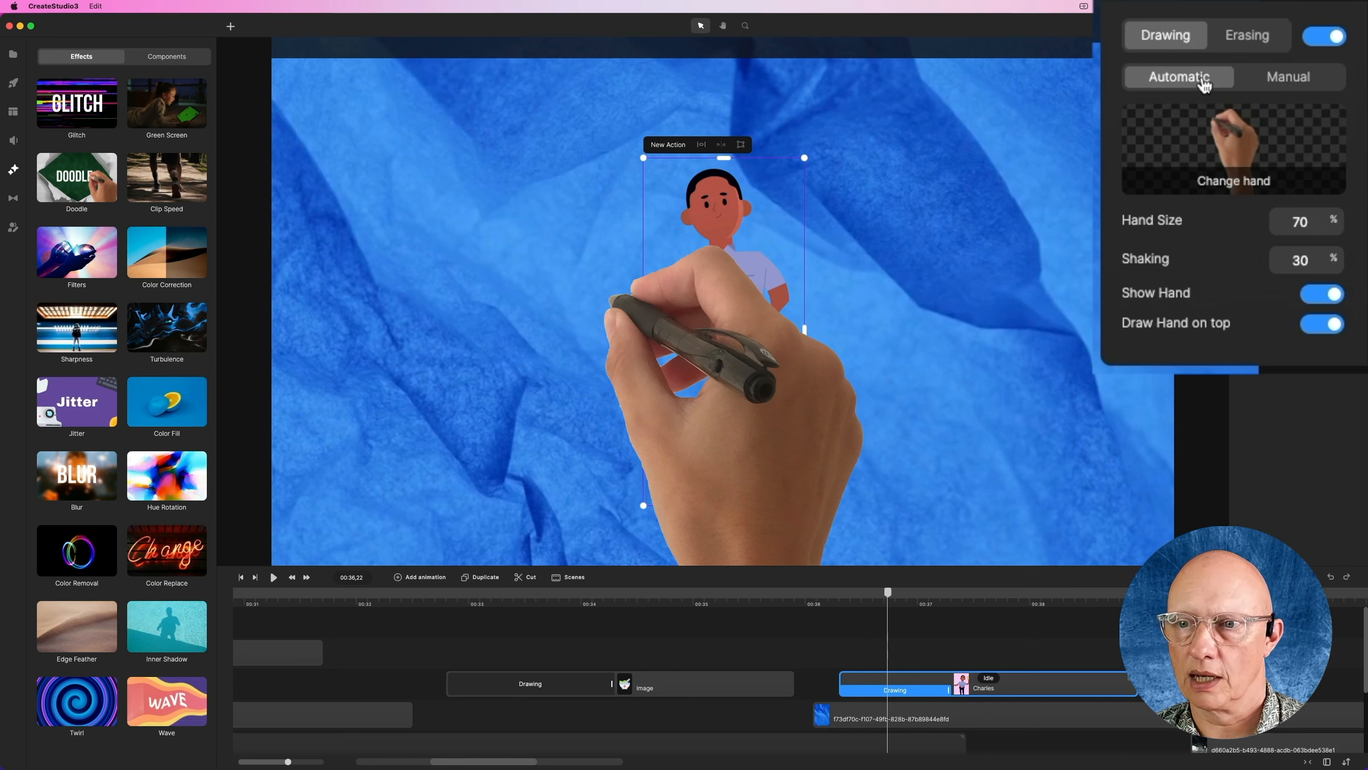
click(1177, 81)
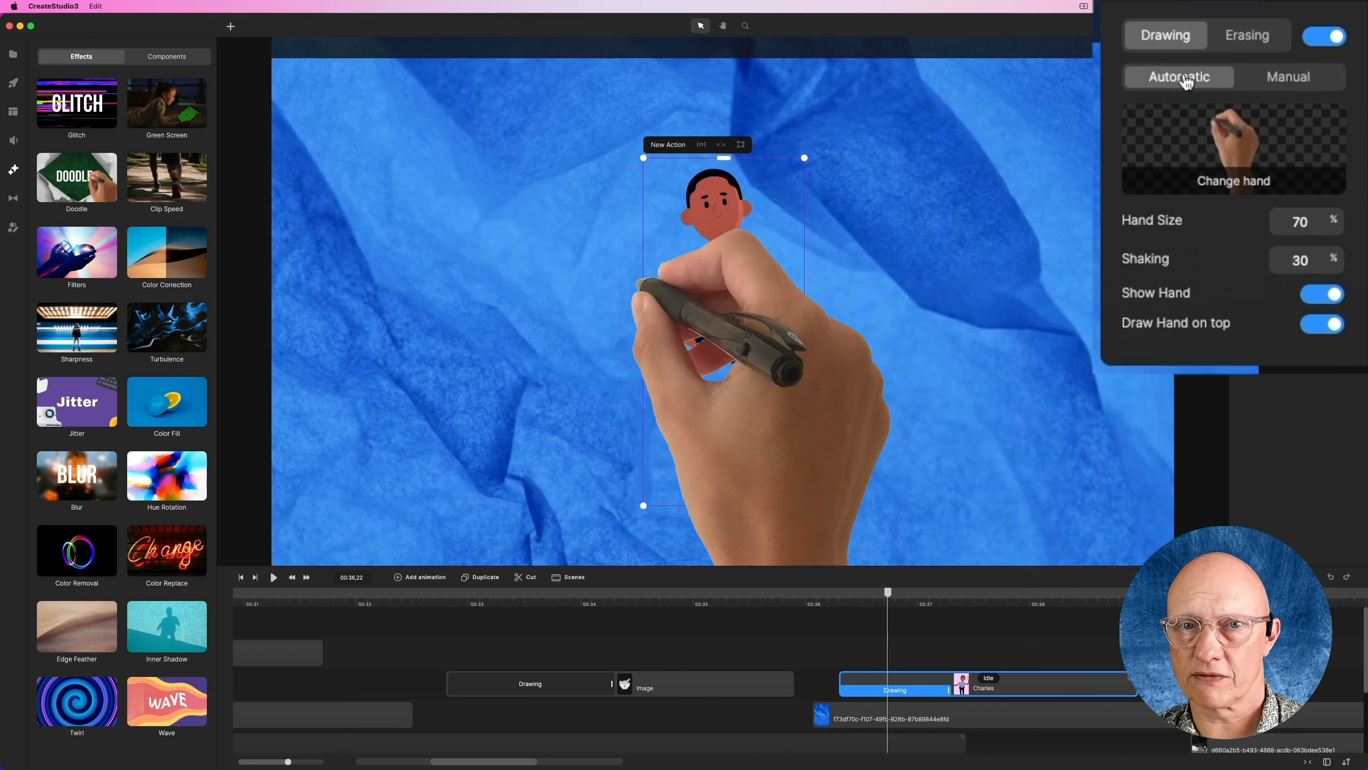
click(1290, 83)
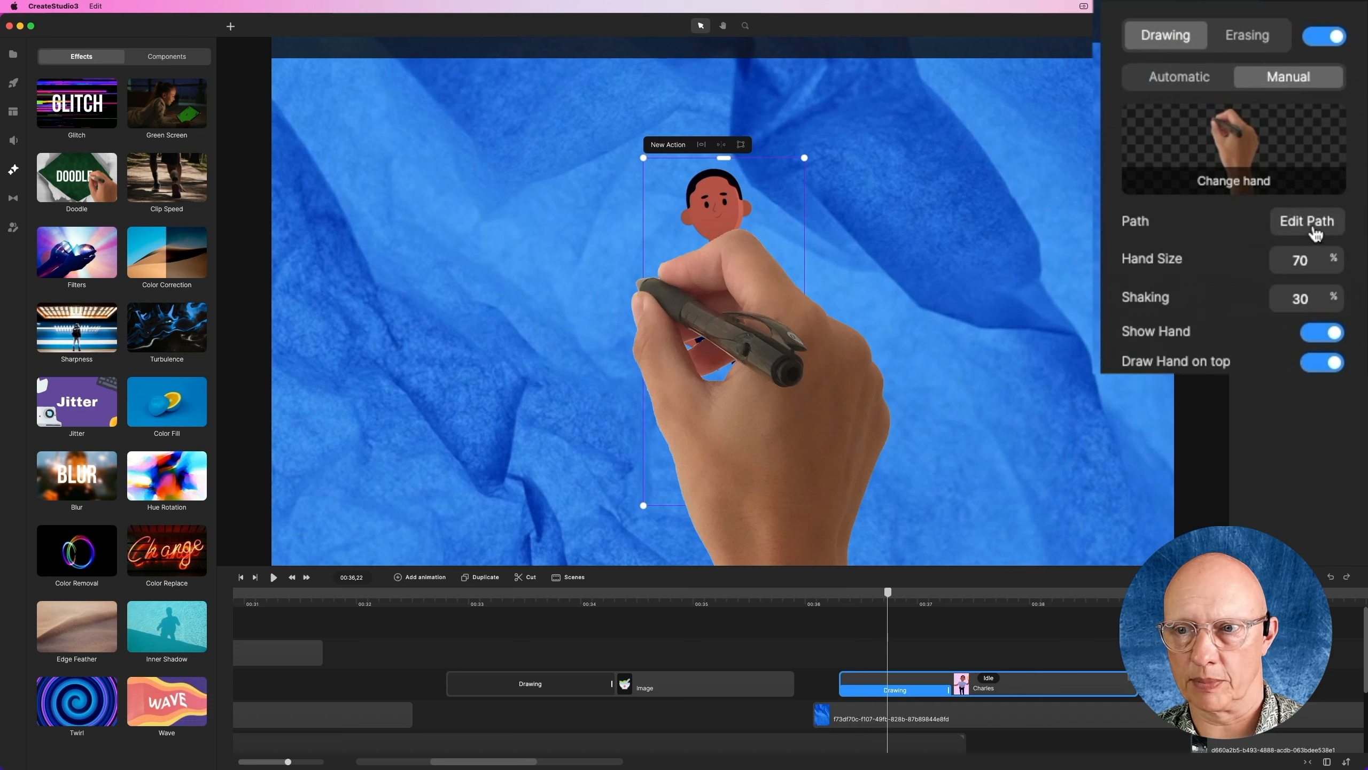
click(1312, 227)
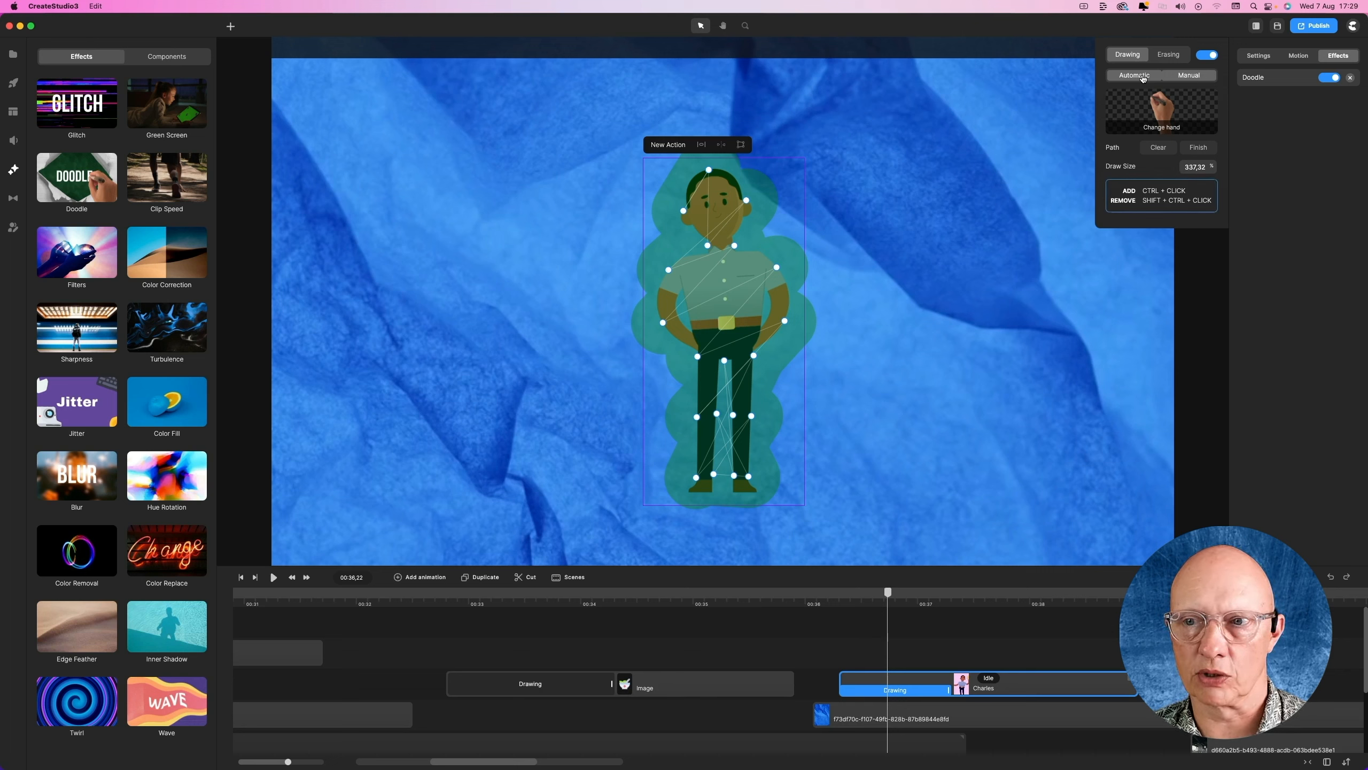
click(1191, 75)
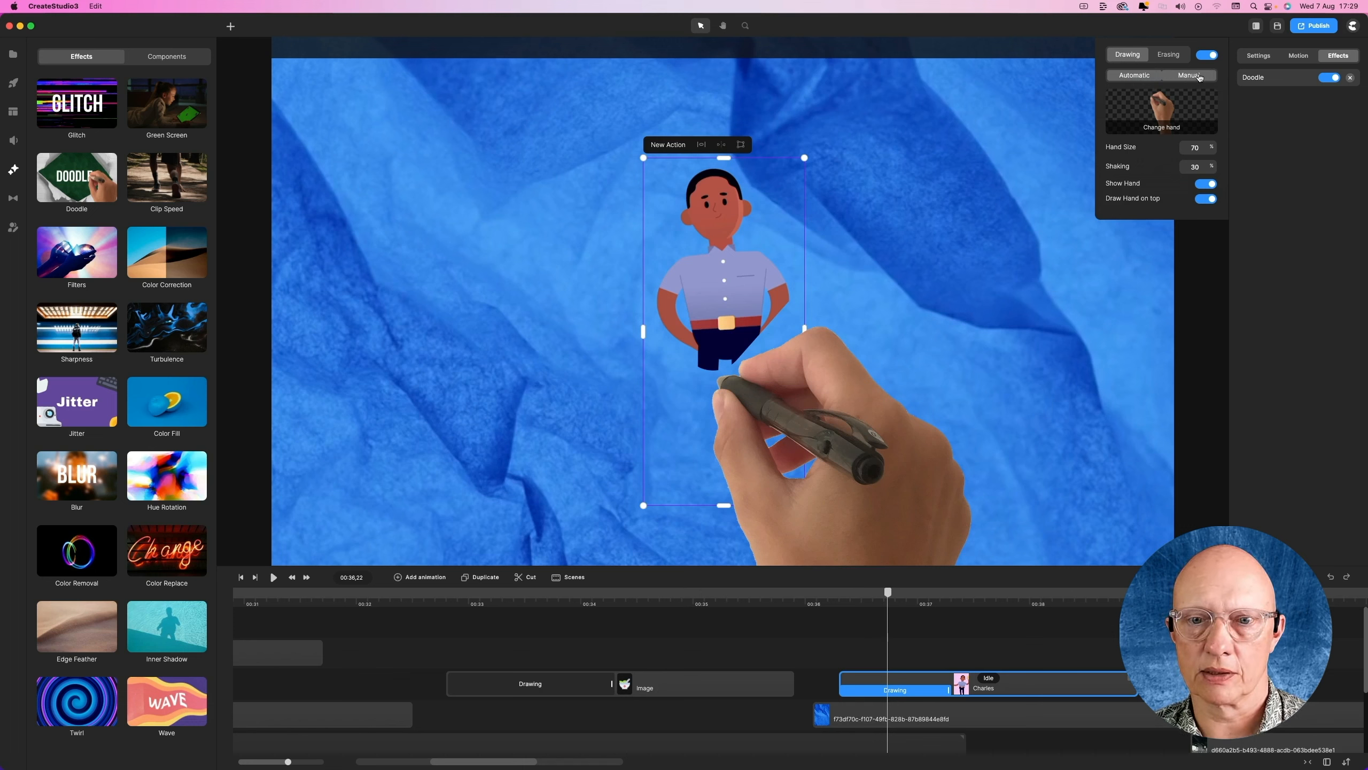
click(1200, 78)
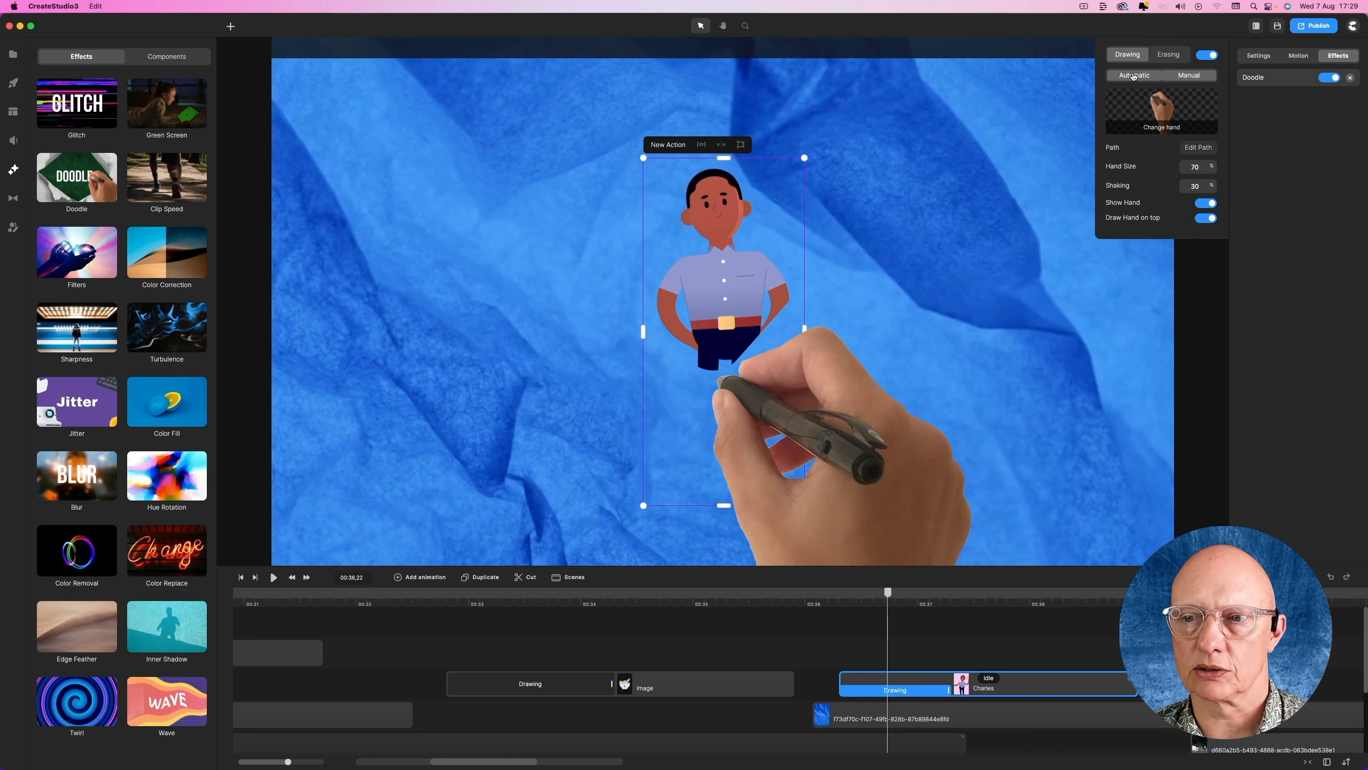
click(1135, 76)
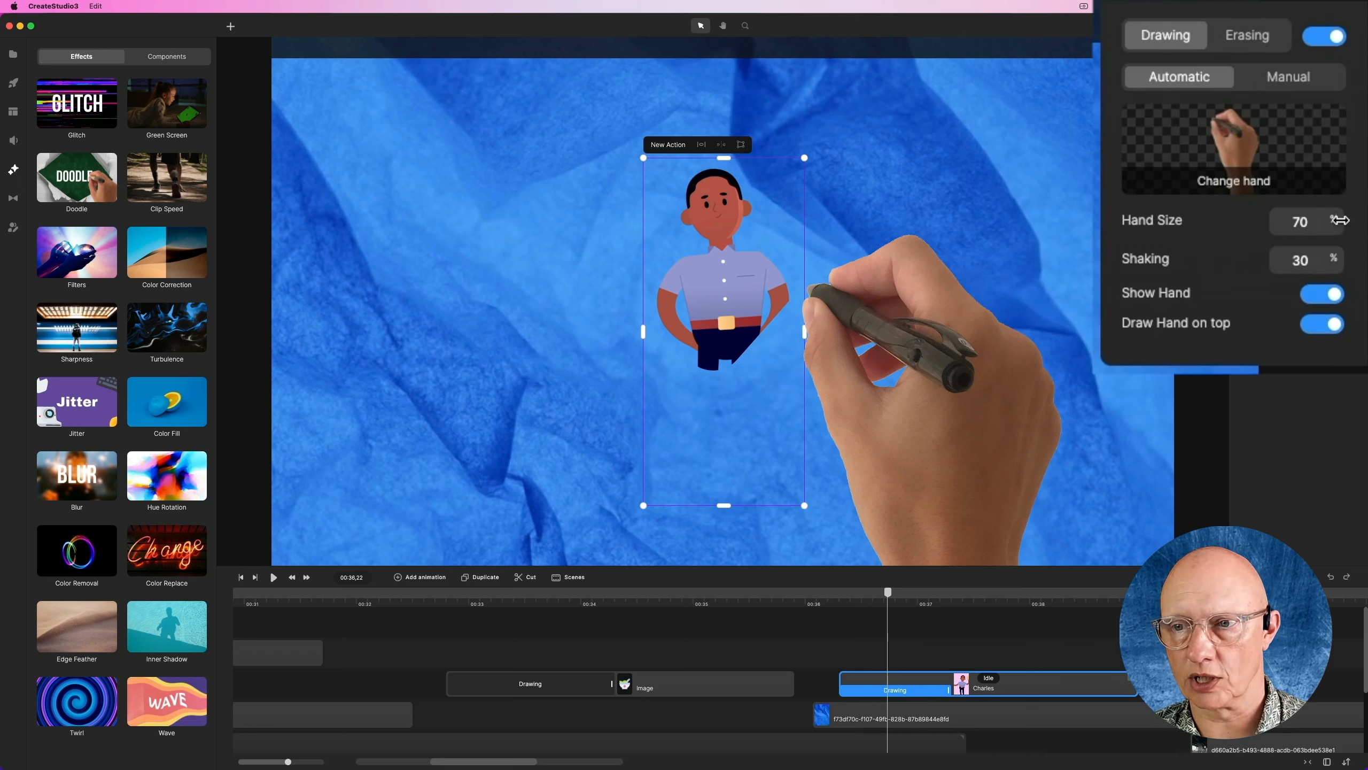
- Set the character's drawing hand size to 40% and shaking to 36%, and preview the drawing with the hand hidden
mouse_move(1329, 221)
mouse_down()
mouse_move(1356, 220)
mouse_move(1316, 221)
mouse_move(1335, 259)
mouse_move(1363, 260)
mouse_move(1333, 260)
mouse_up()
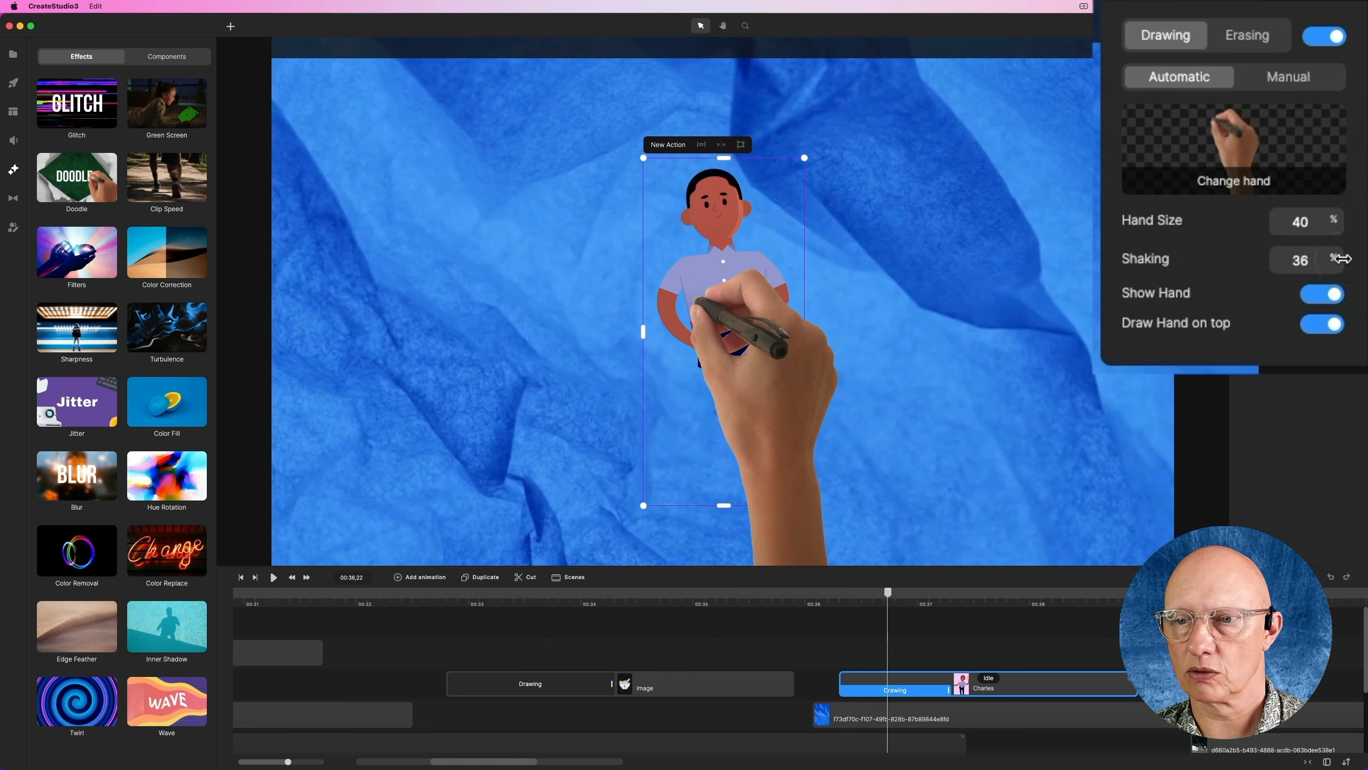
click(1322, 292)
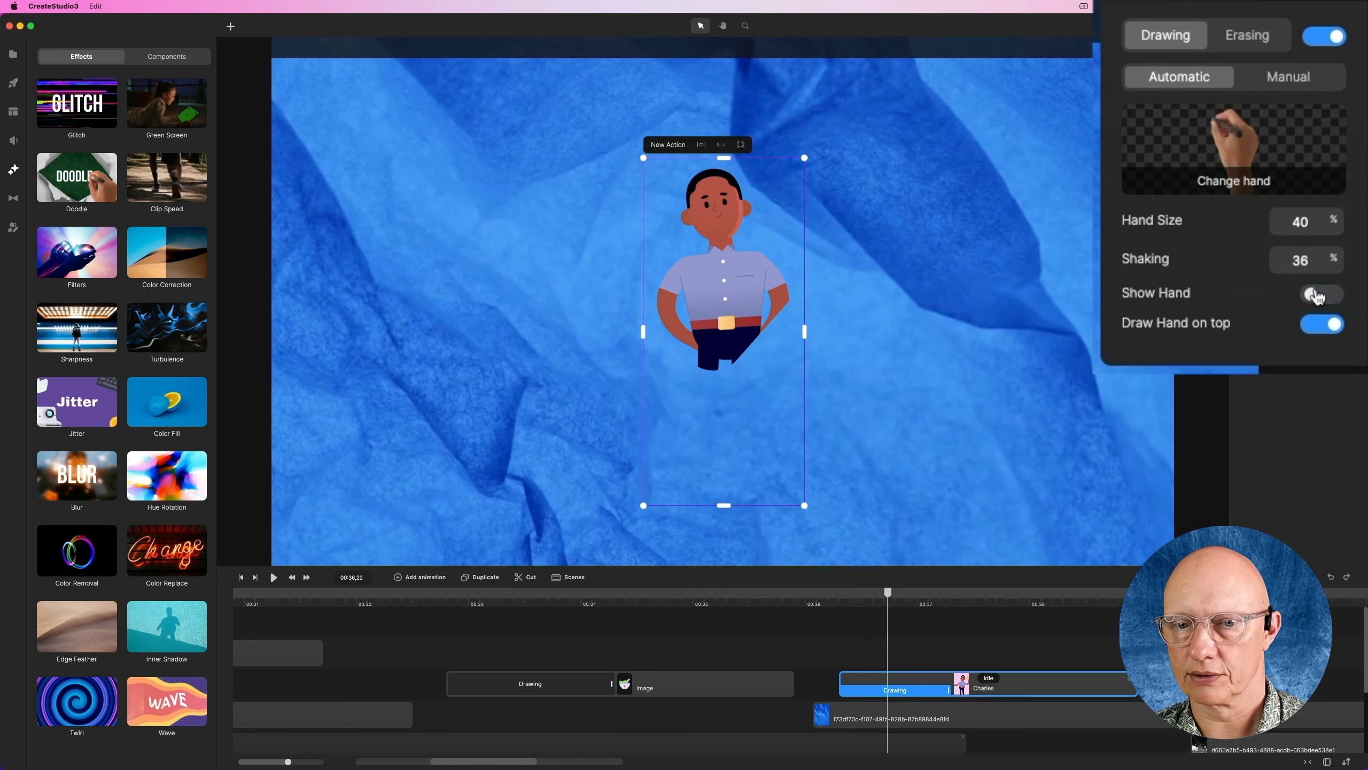
click(827, 596)
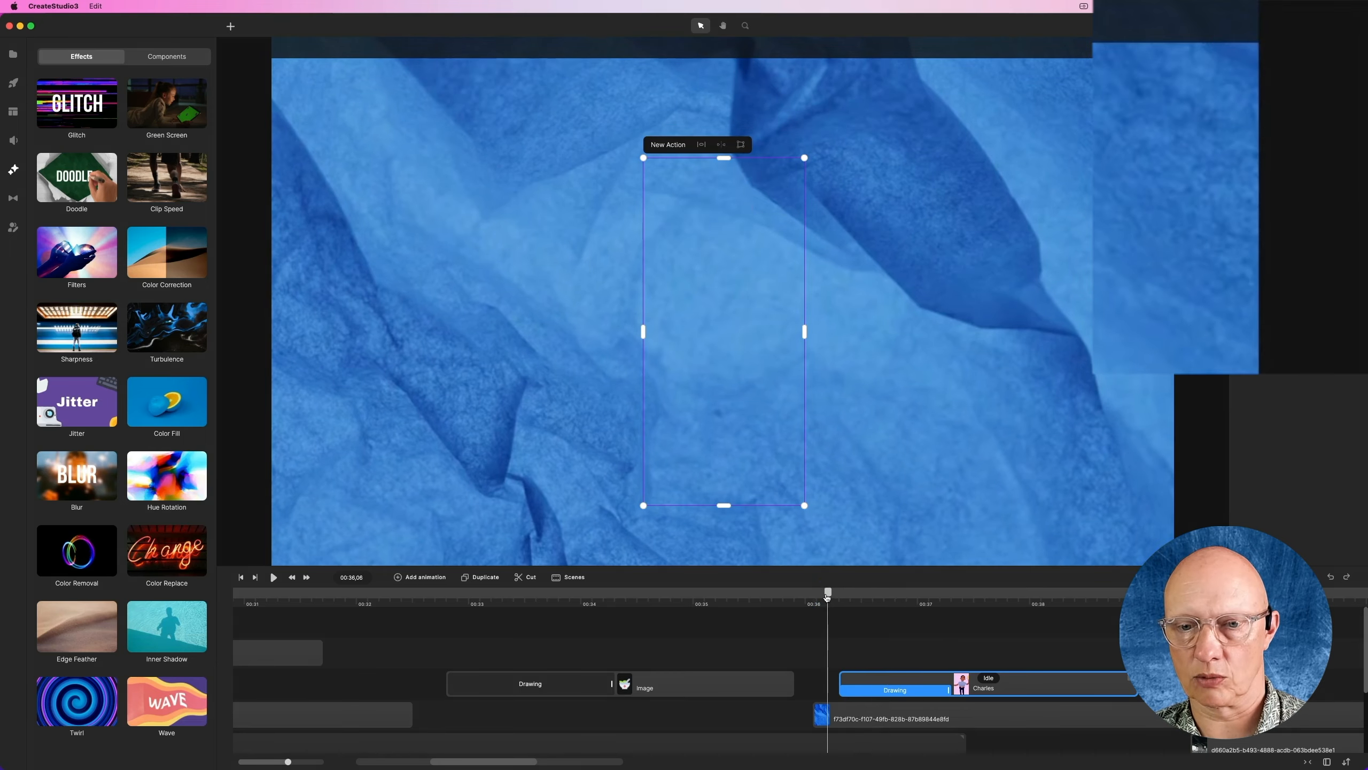
key(space)
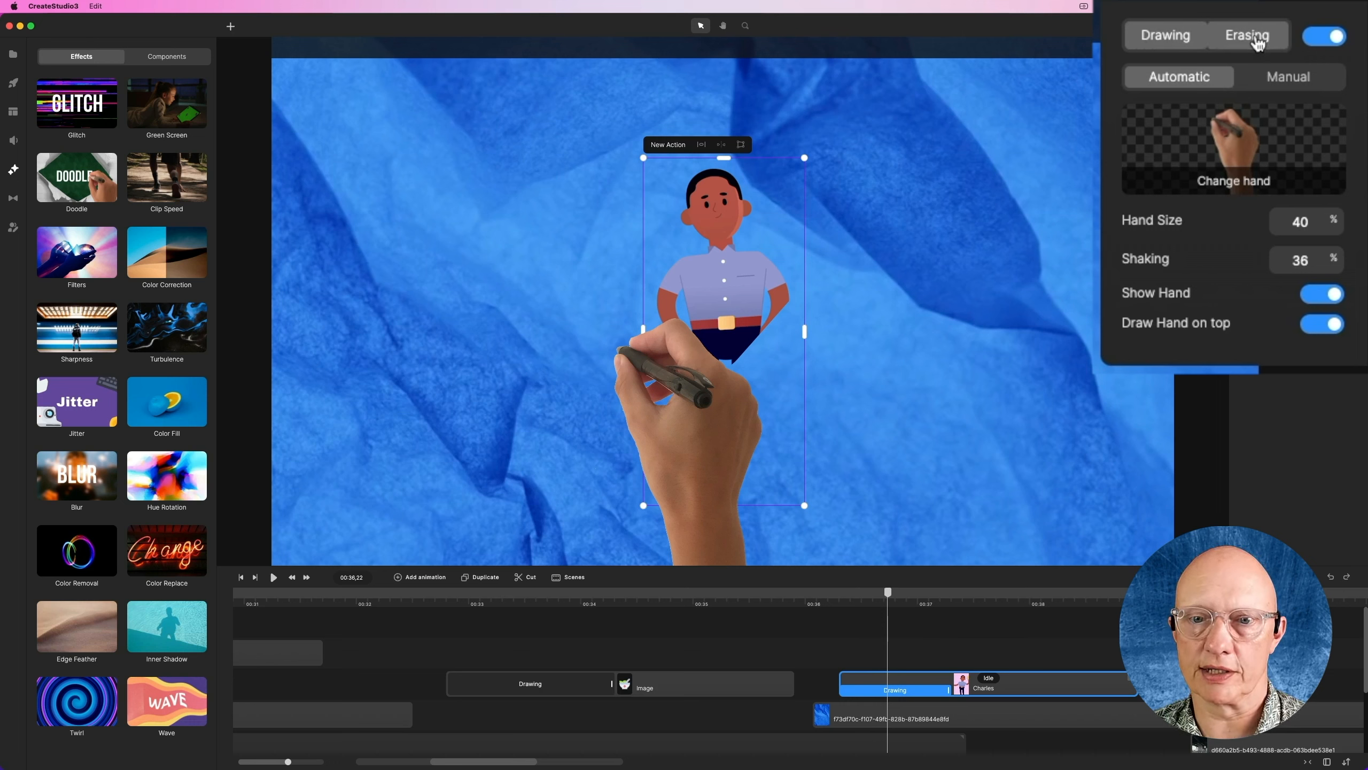
- Enable the Erasing animation in the character's Doodle effect, keeping it in Automatic mode
click(1257, 39)
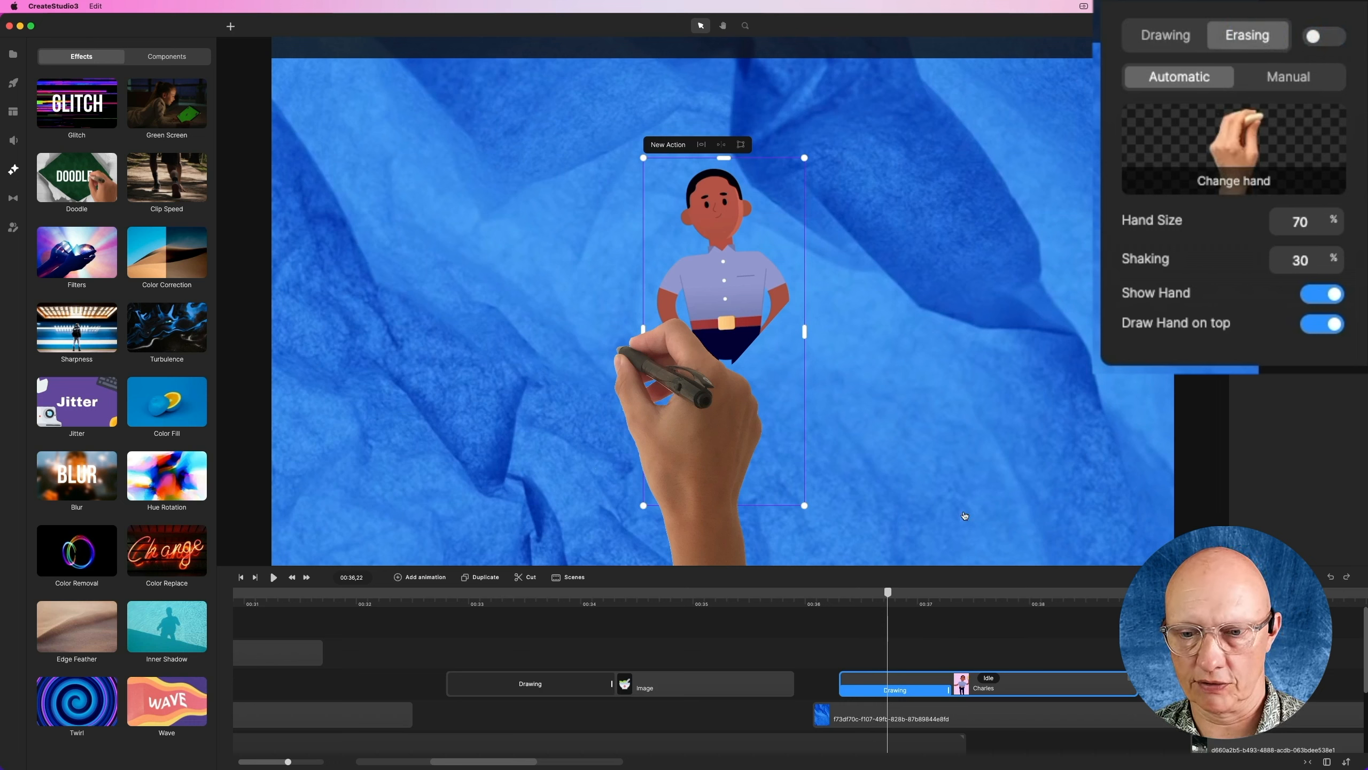
click(836, 595)
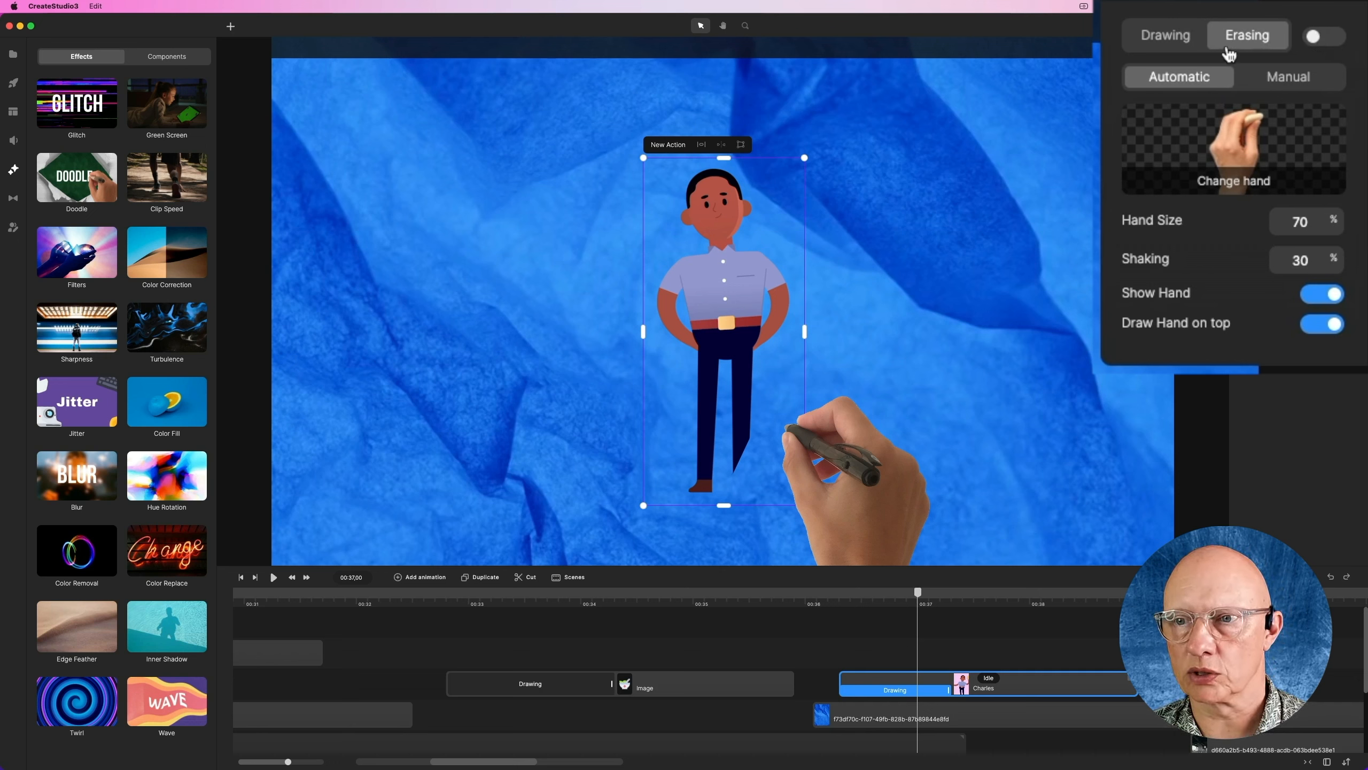
click(1200, 41)
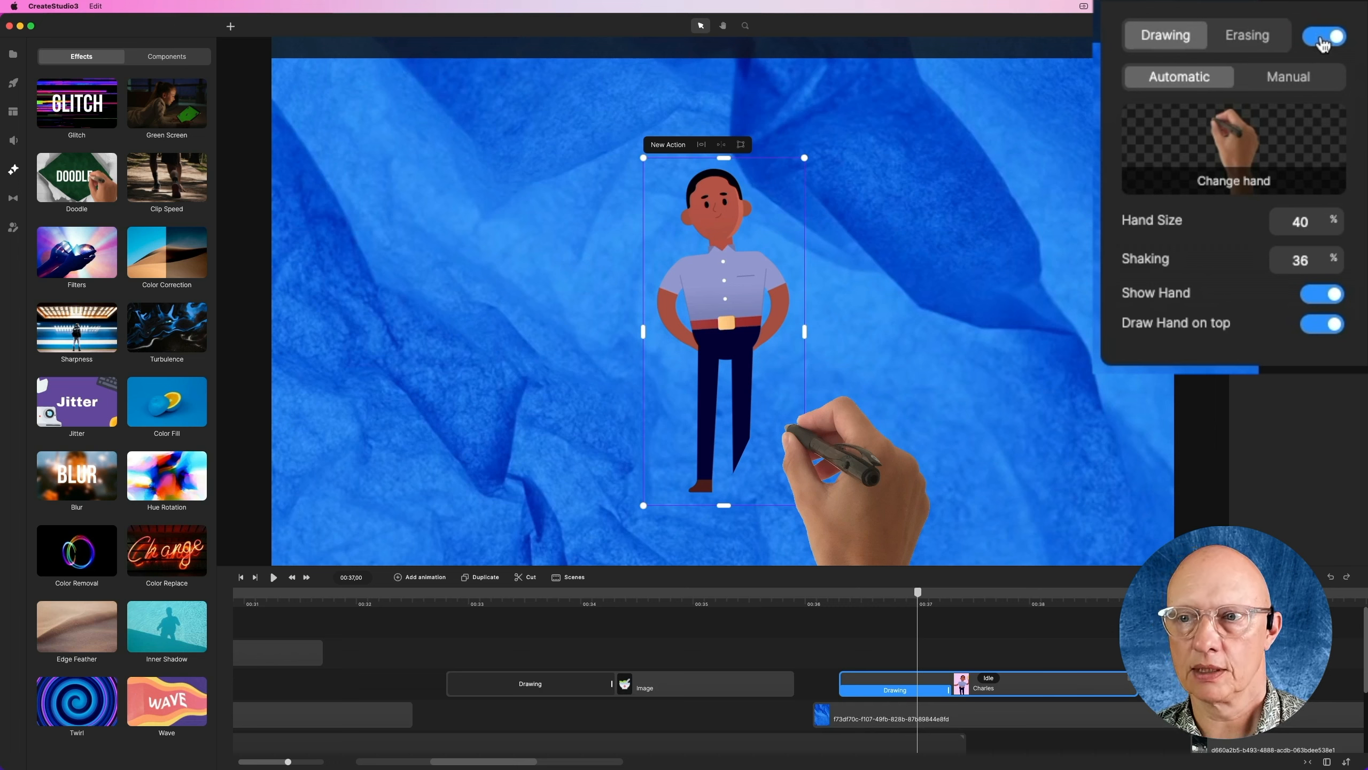
click(1247, 35)
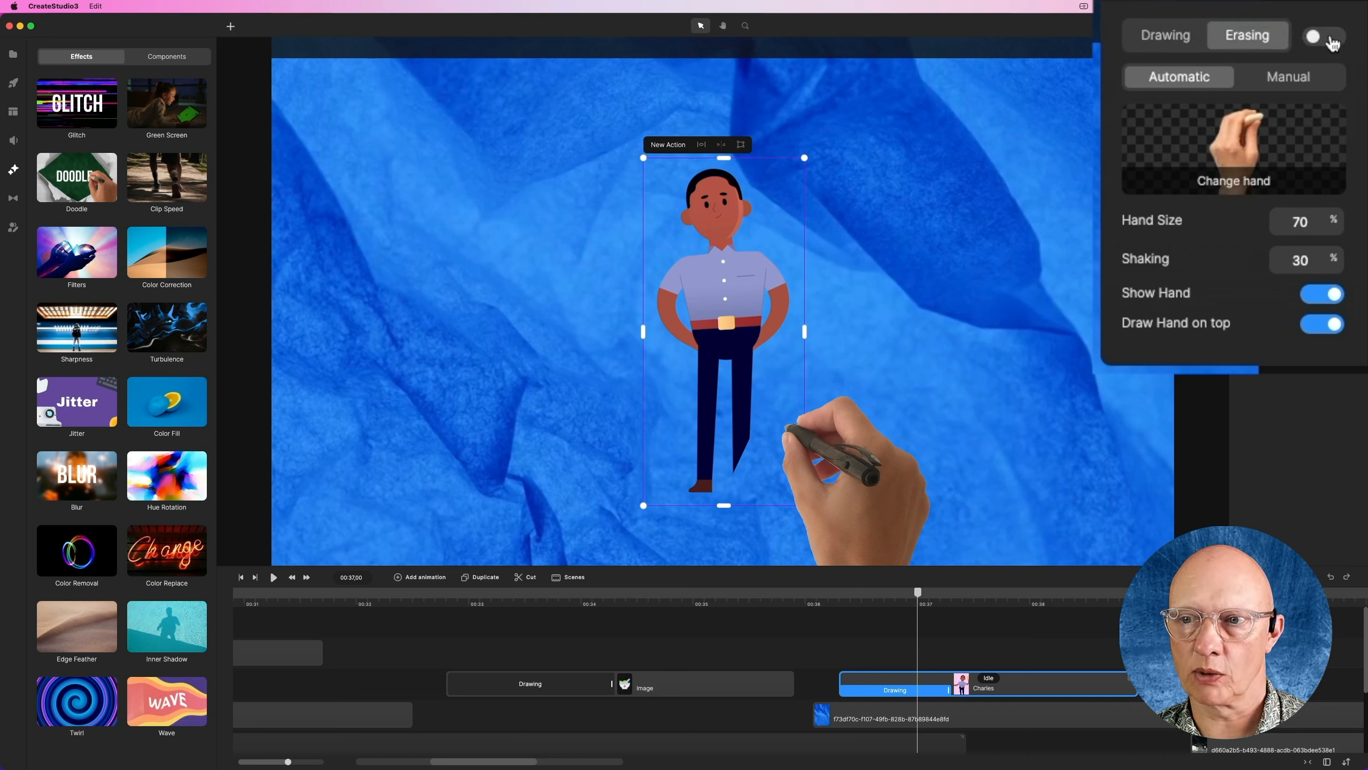
click(1331, 39)
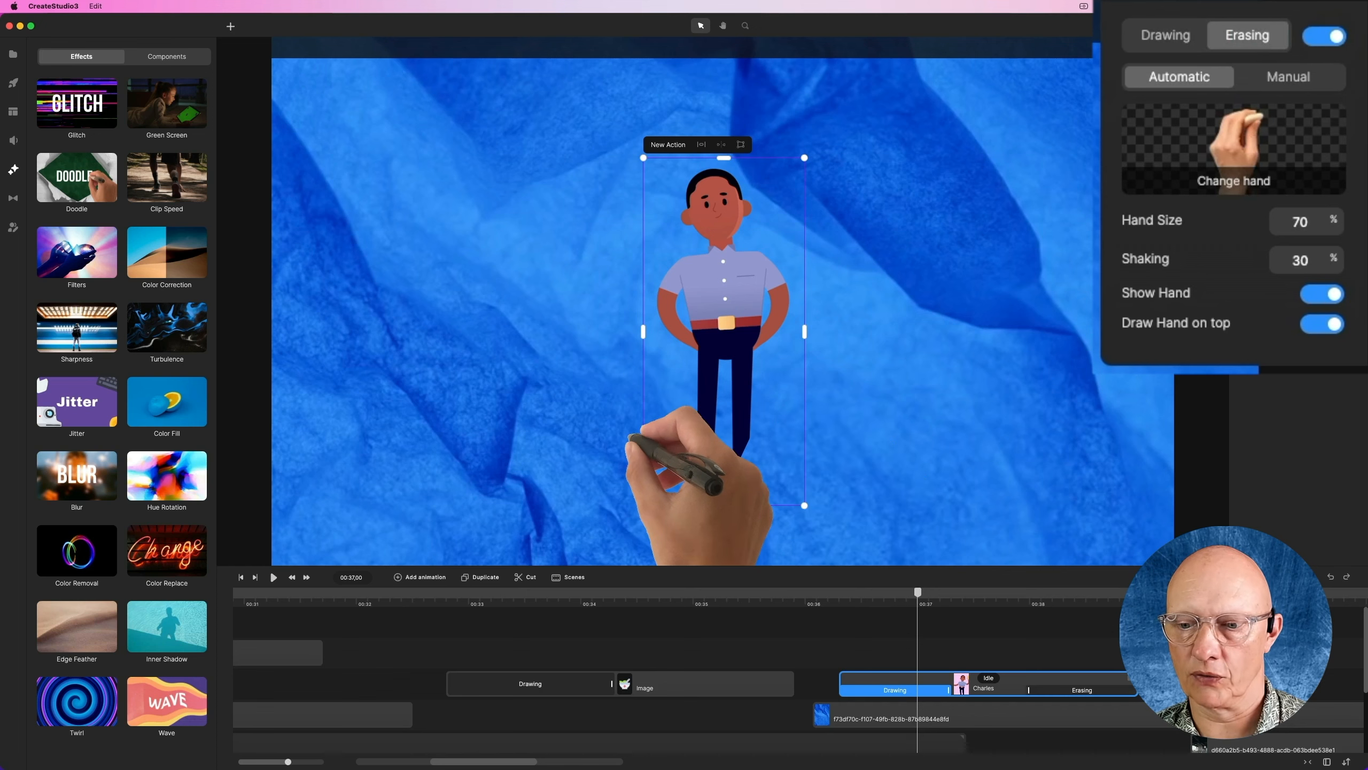
- Select the character's erasing animation and play it back from just before it begins
click(1067, 691)
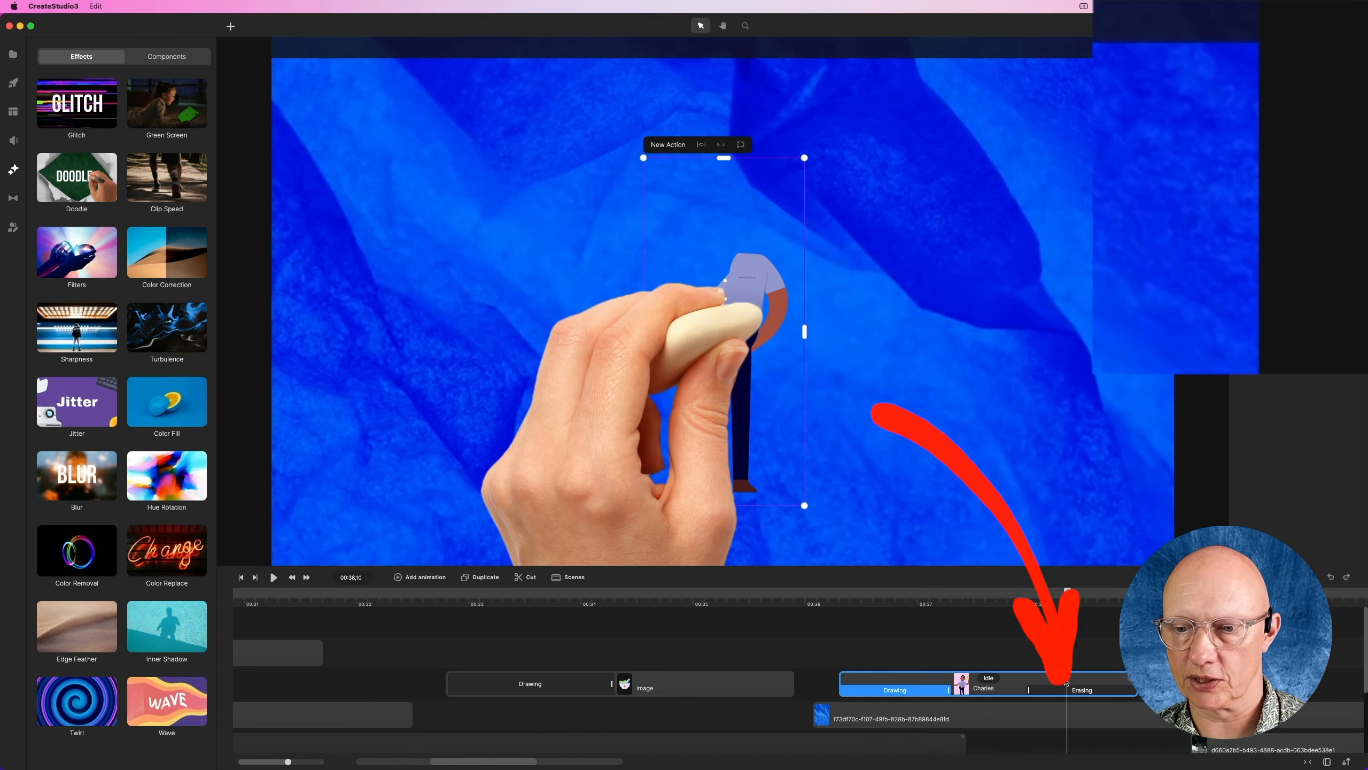
click(1067, 690)
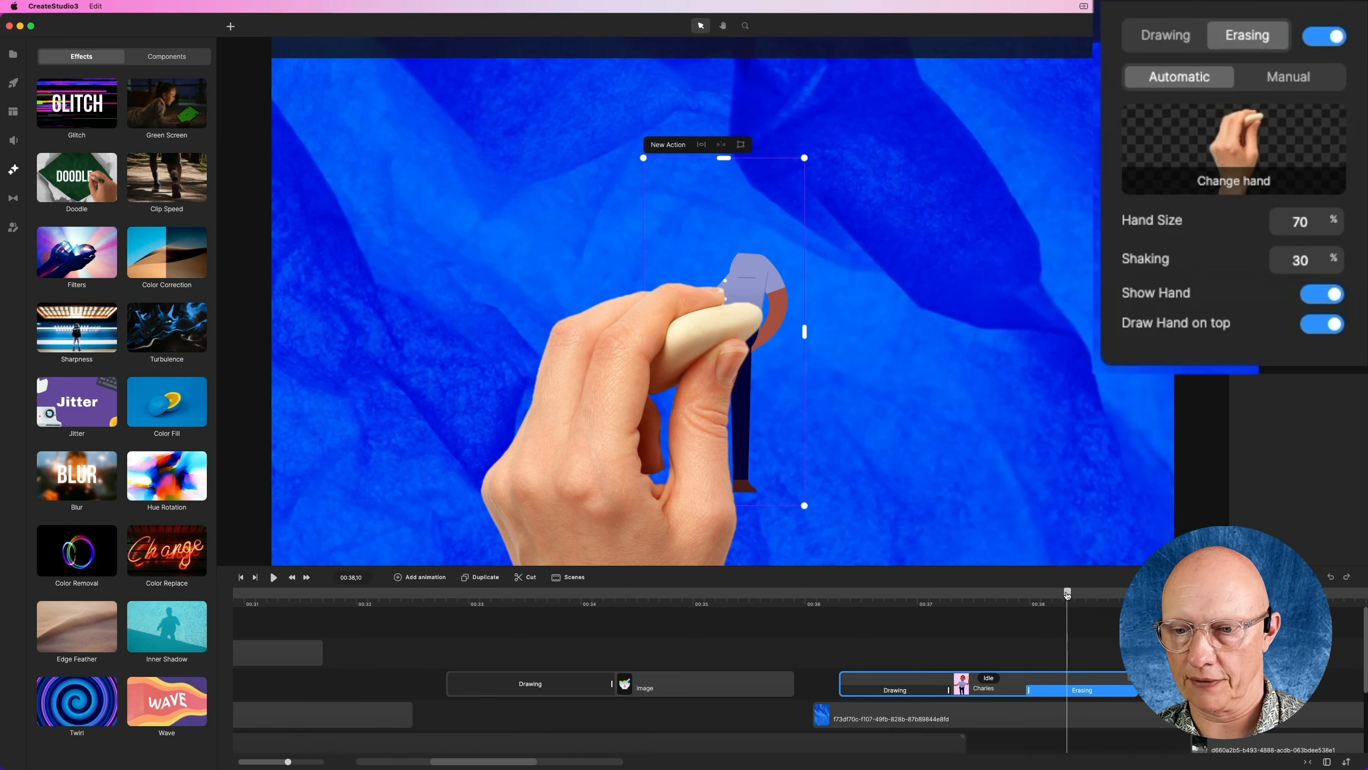
drag(1068, 592, 1005, 603)
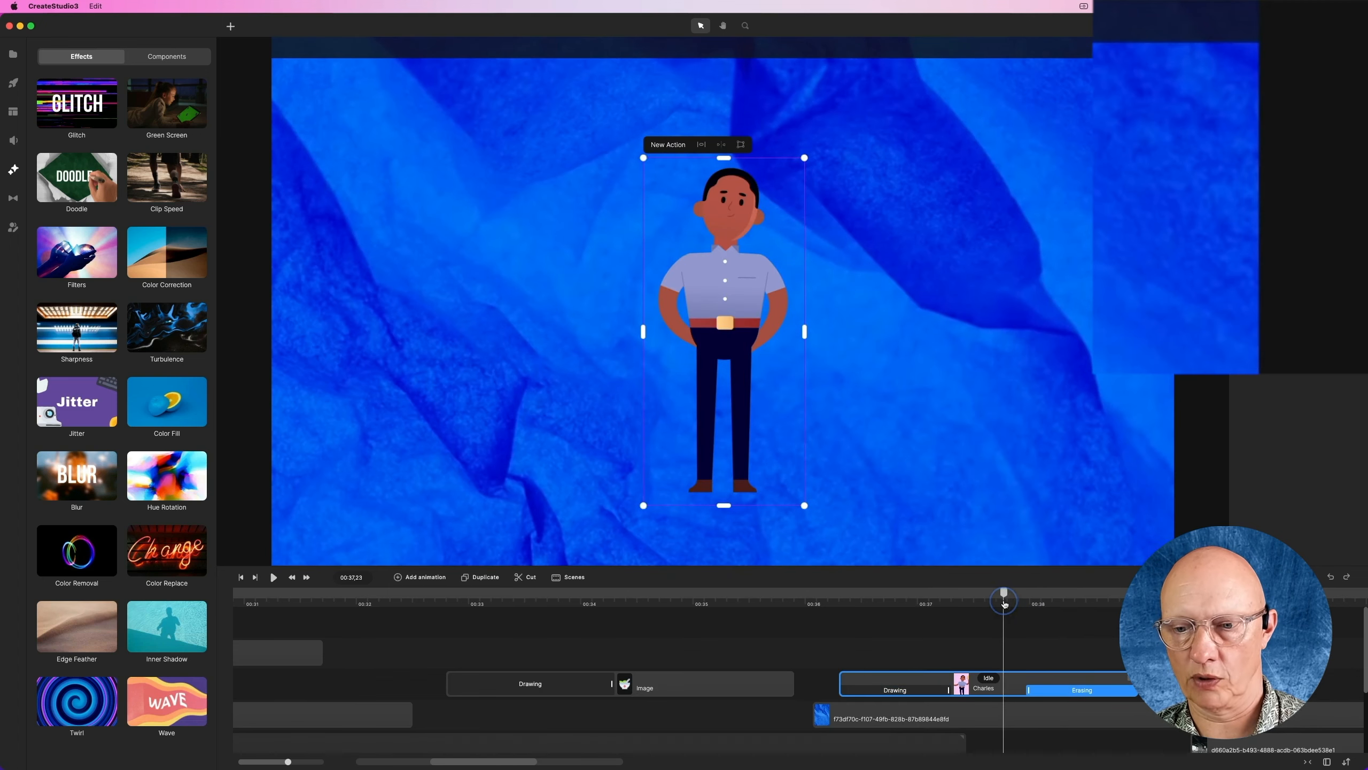
key(space)
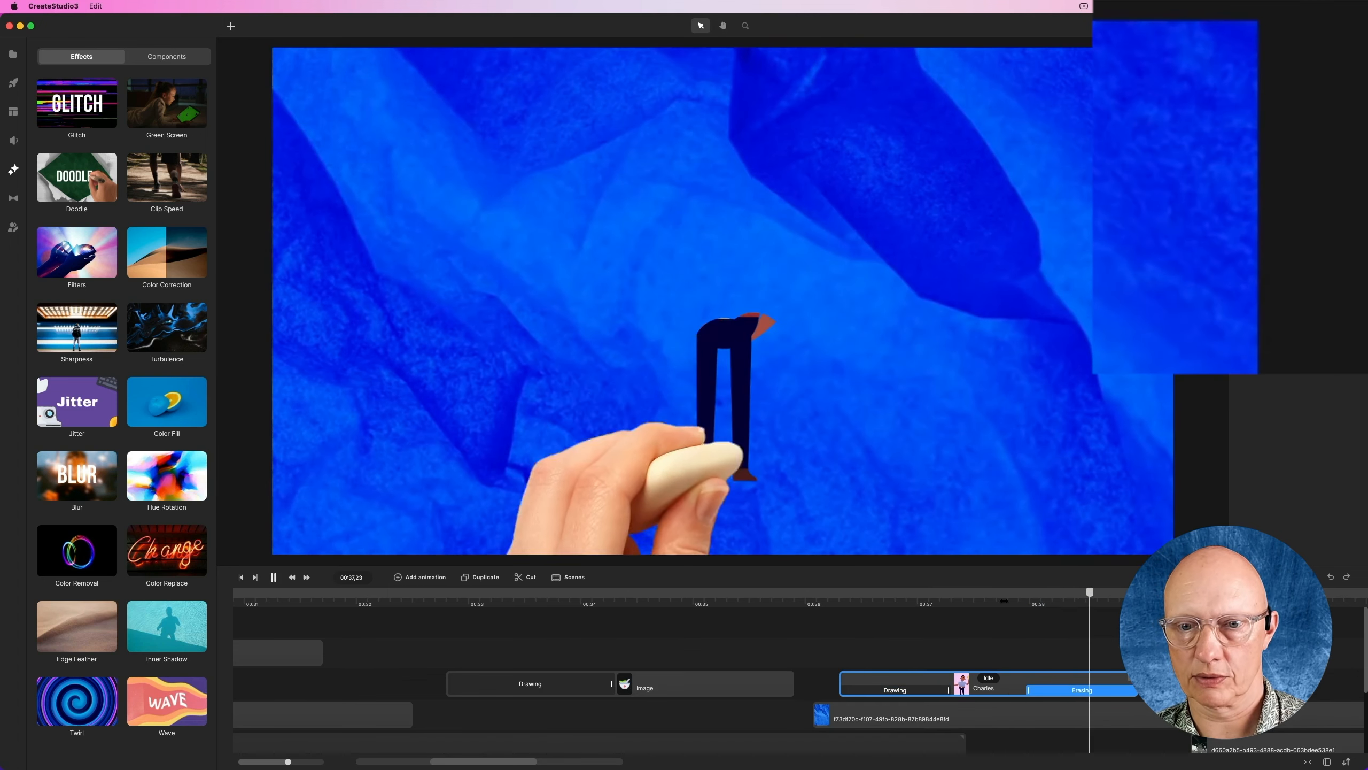
- Change the erasing hand to the realistic one holding a grey board eraser and play back the erasing
click(1077, 601)
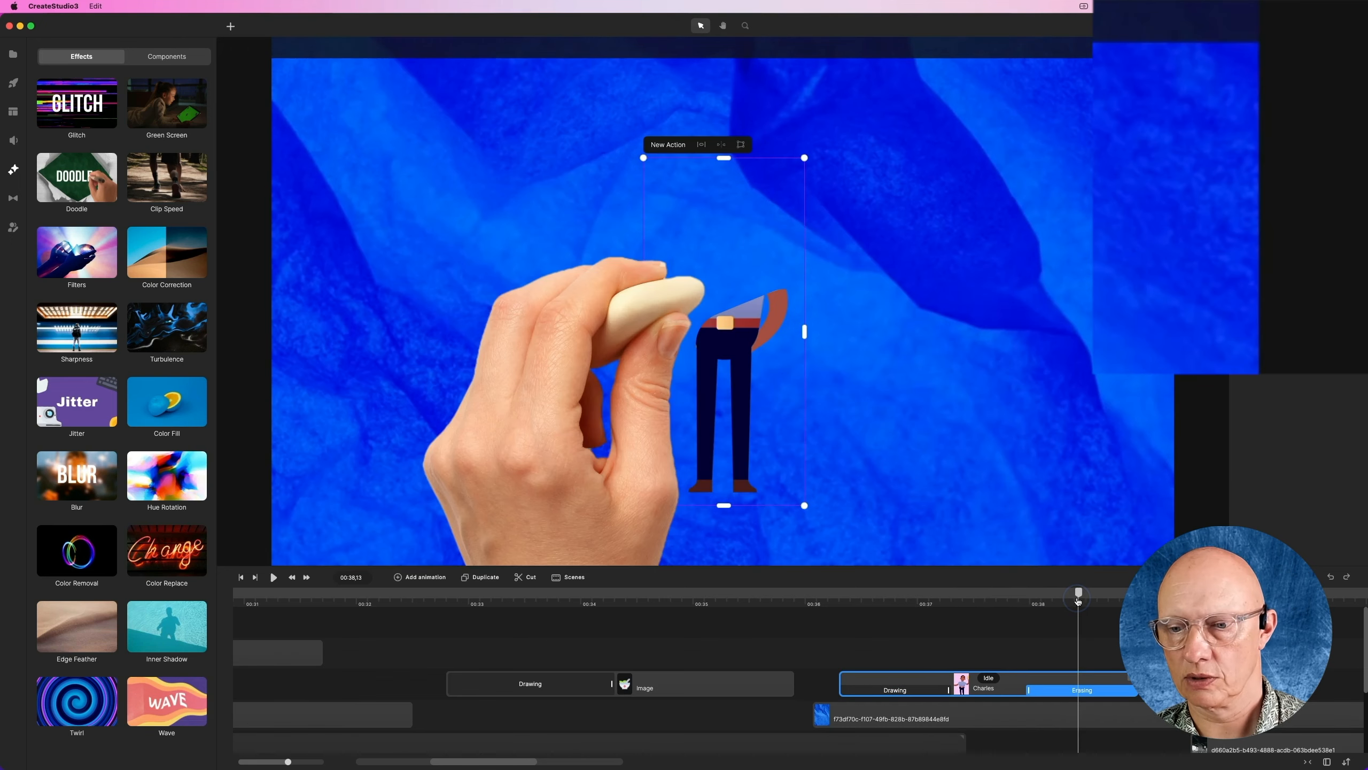
click(1080, 697)
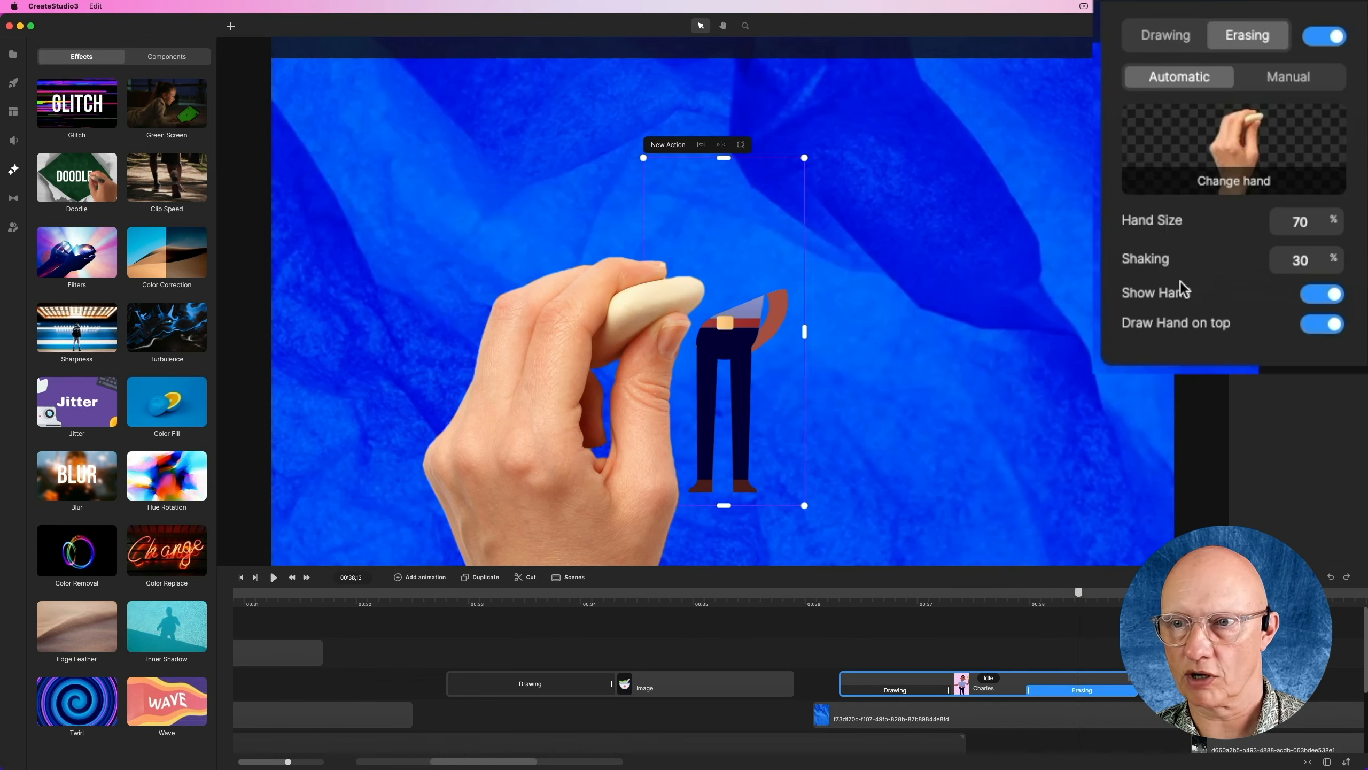
click(1272, 181)
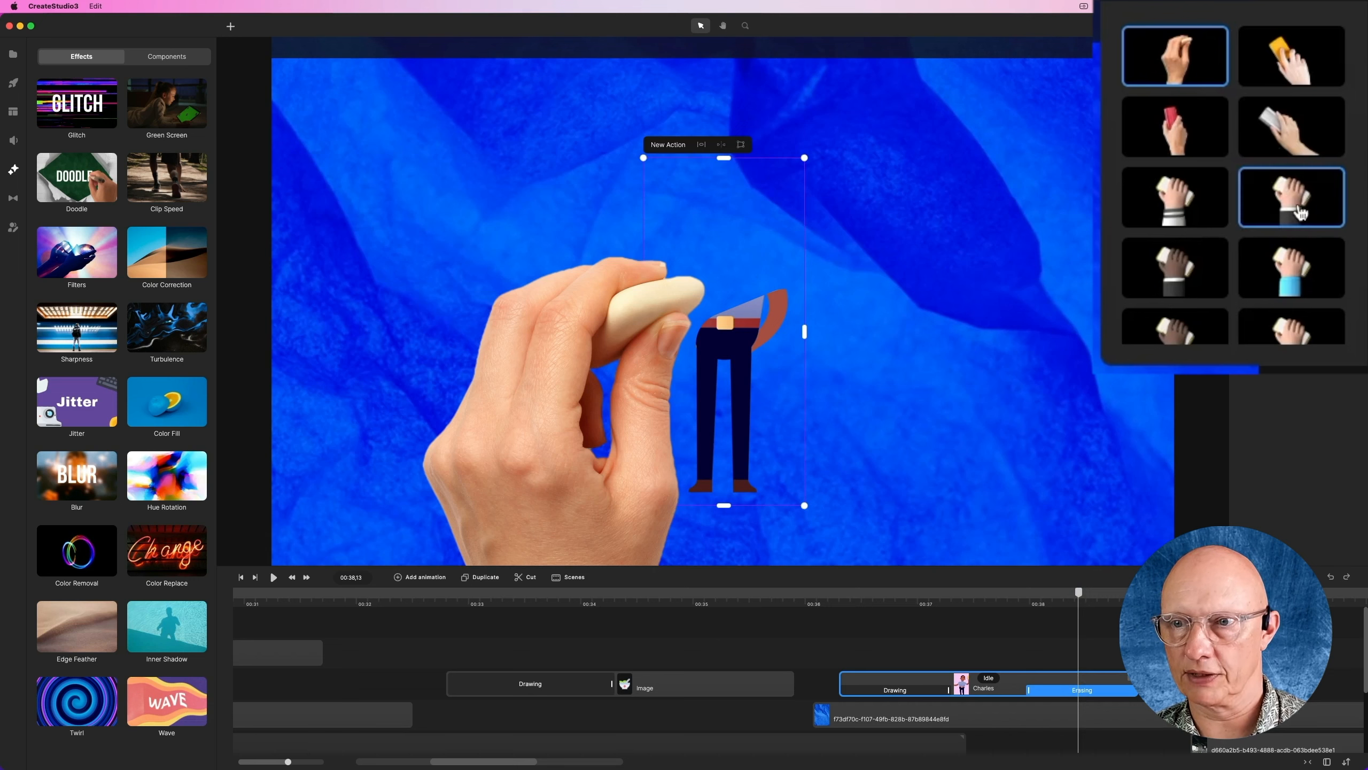
click(1277, 135)
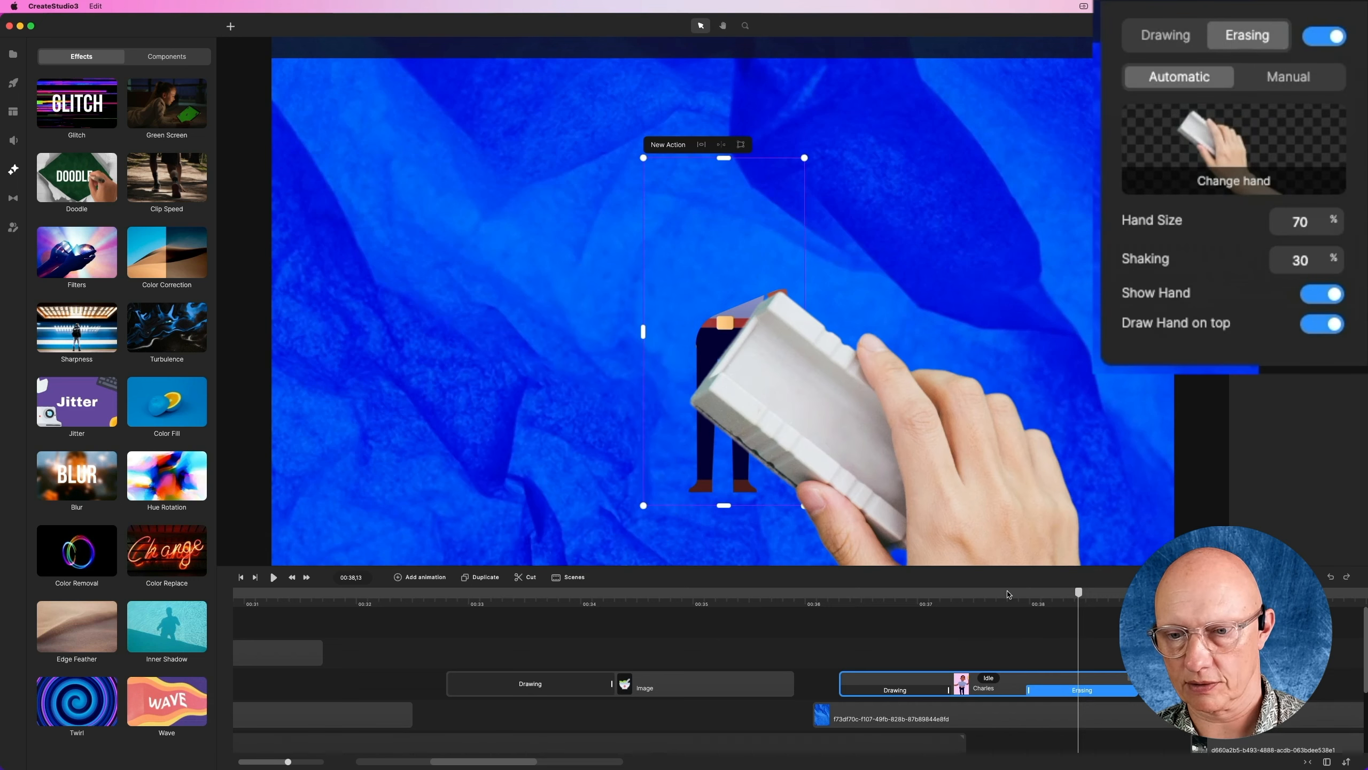
key(space)
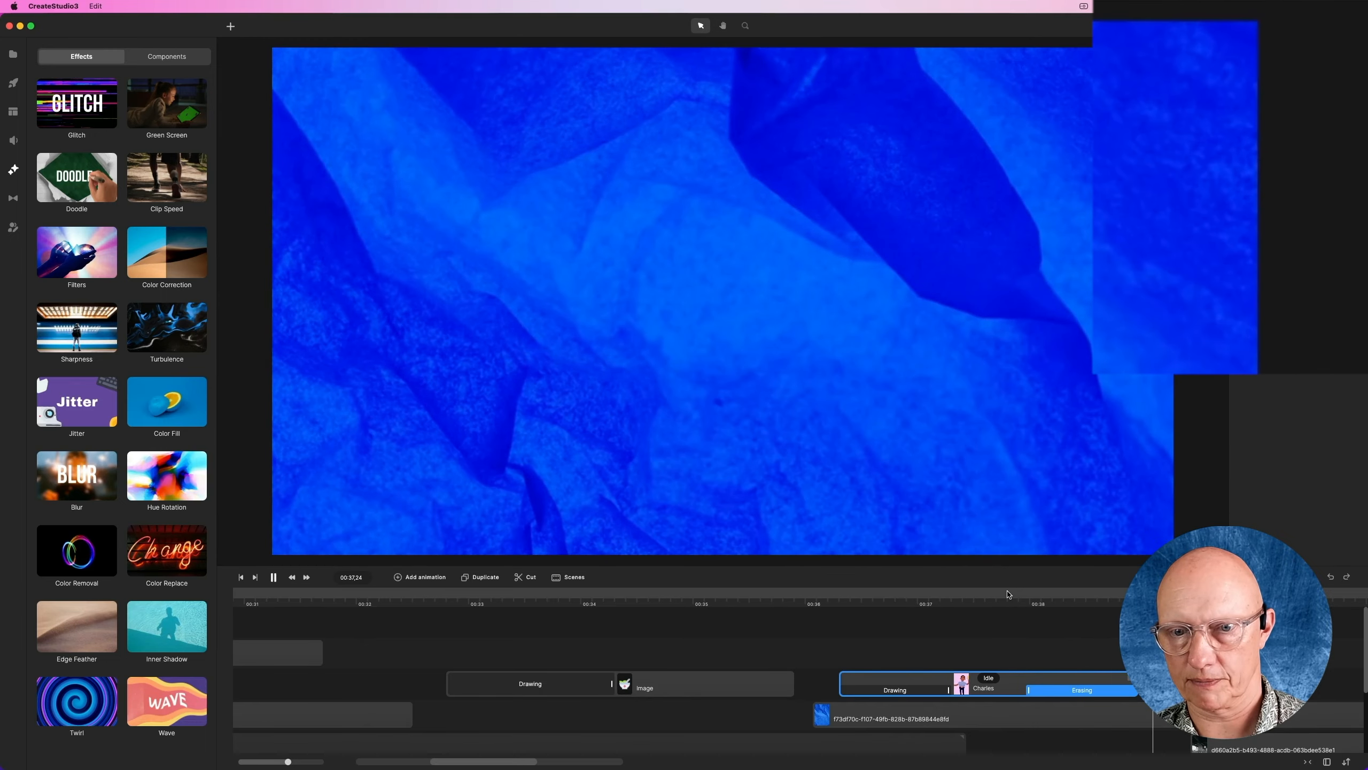
- Change the erasing hand to the dark-skinned 3D hand with a black smartwatch and a board eraser
click(1056, 595)
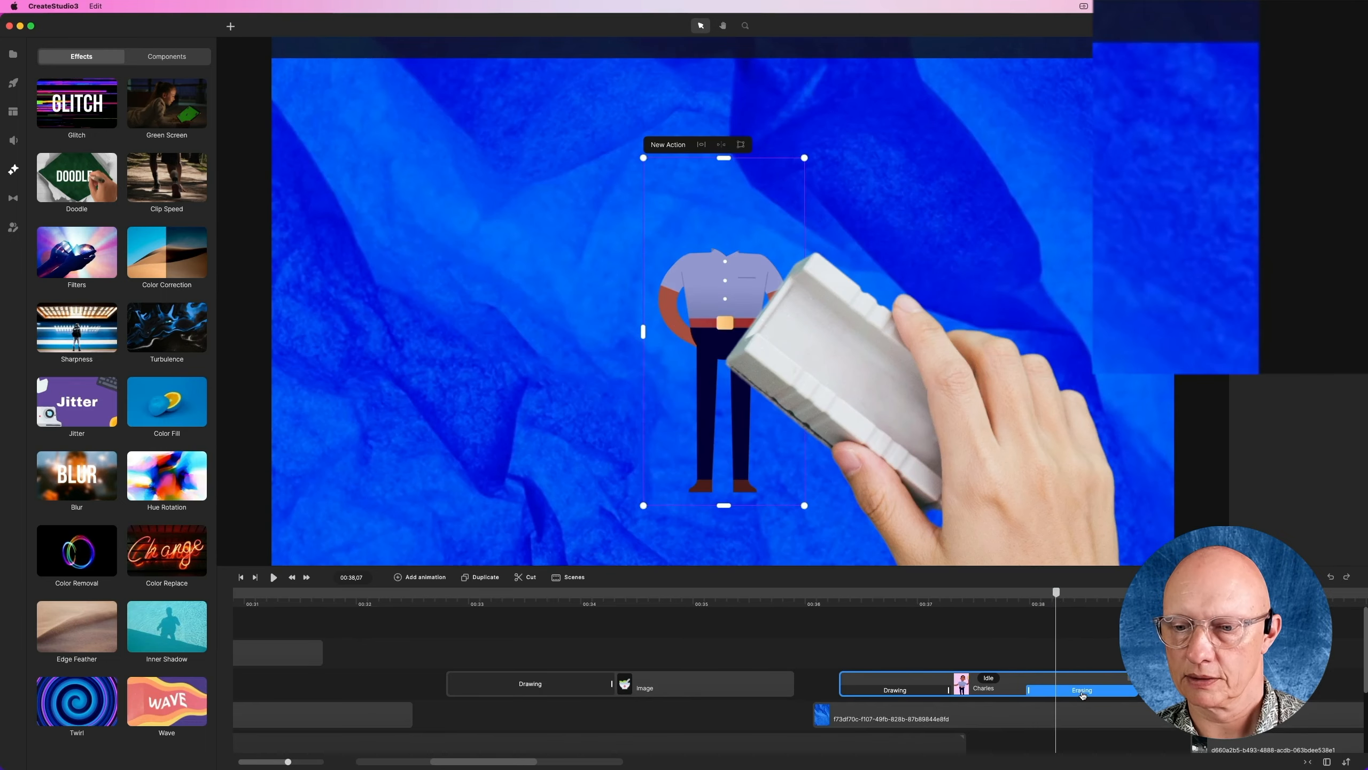
click(1083, 695)
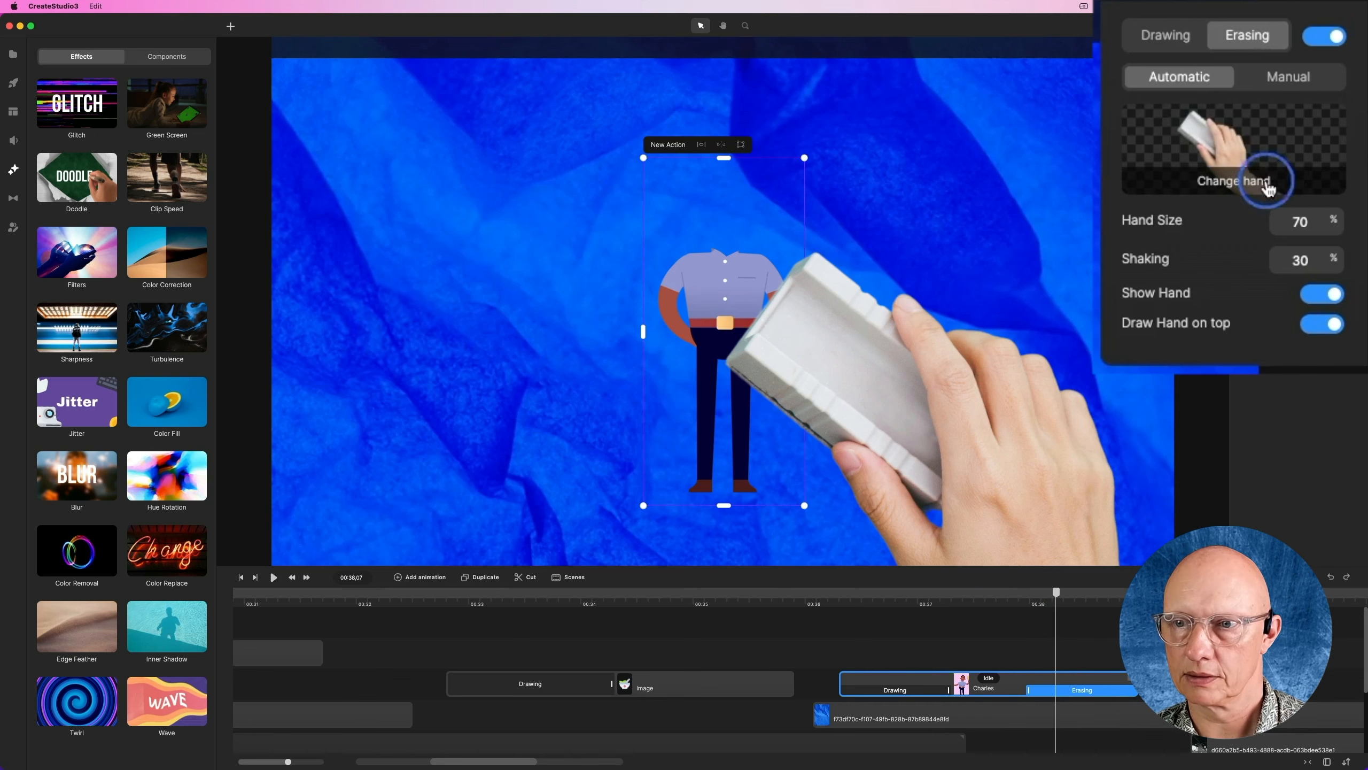
click(1269, 186)
scroll(1239, 242, down, 1)
click(1217, 259)
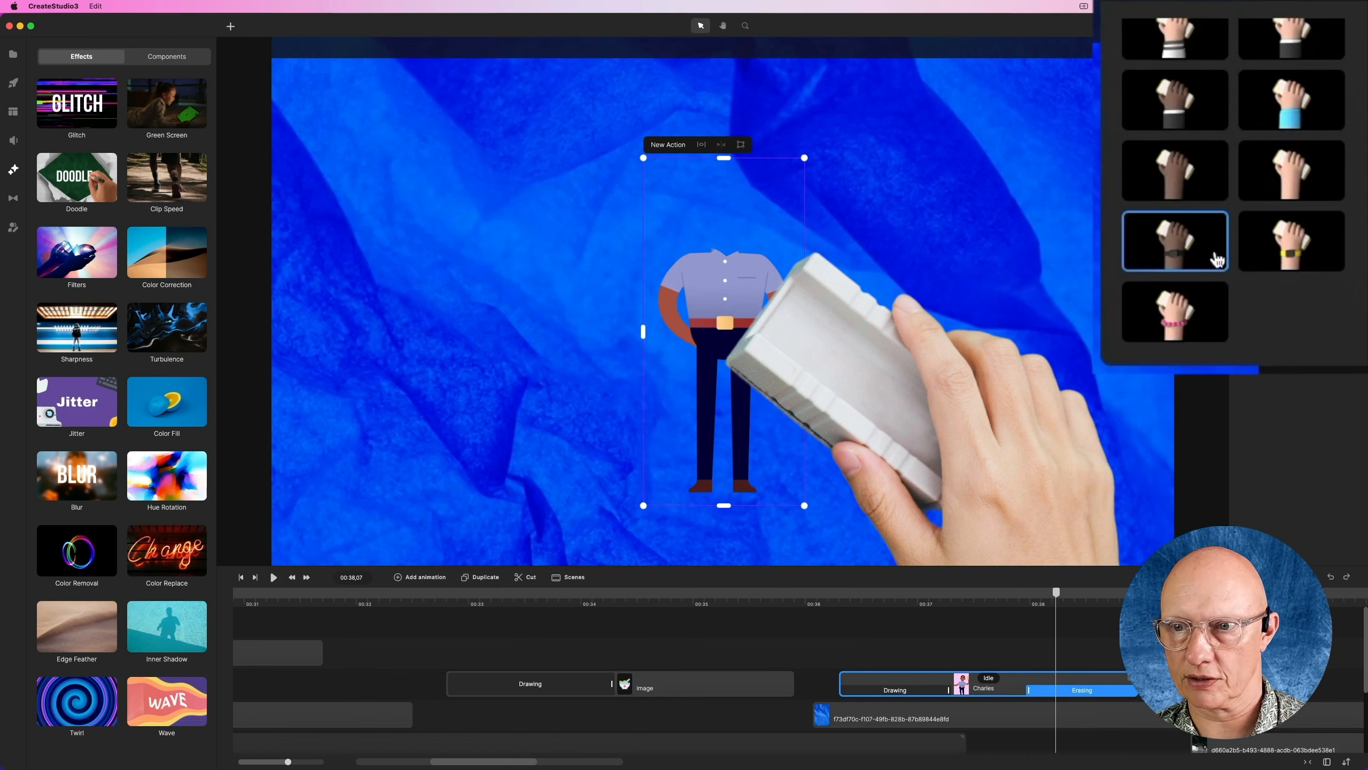
scroll(1220, 257, up, 3)
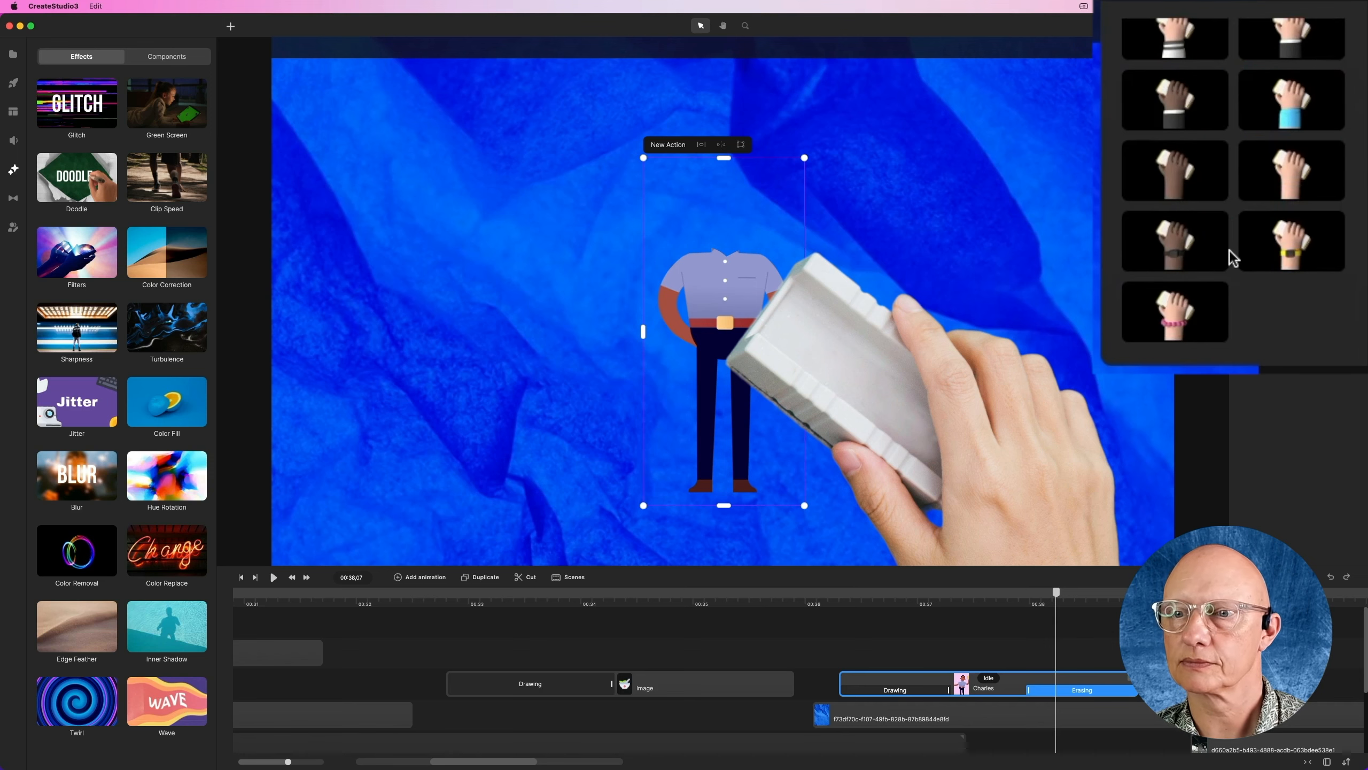
click(1190, 243)
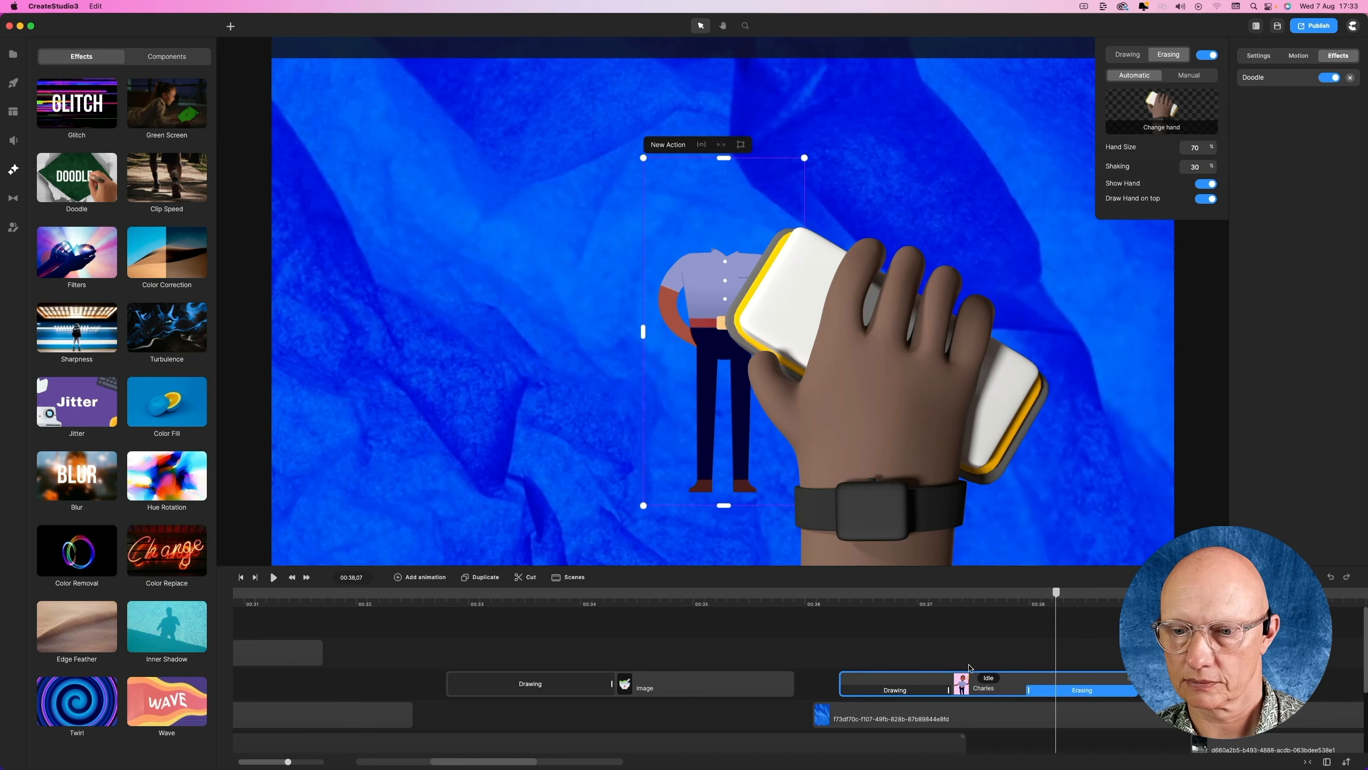
- Play back the erasing with the smartwatch hand, and replay the character's whole drawing and erasing sequence
click(1001, 603)
key(space)
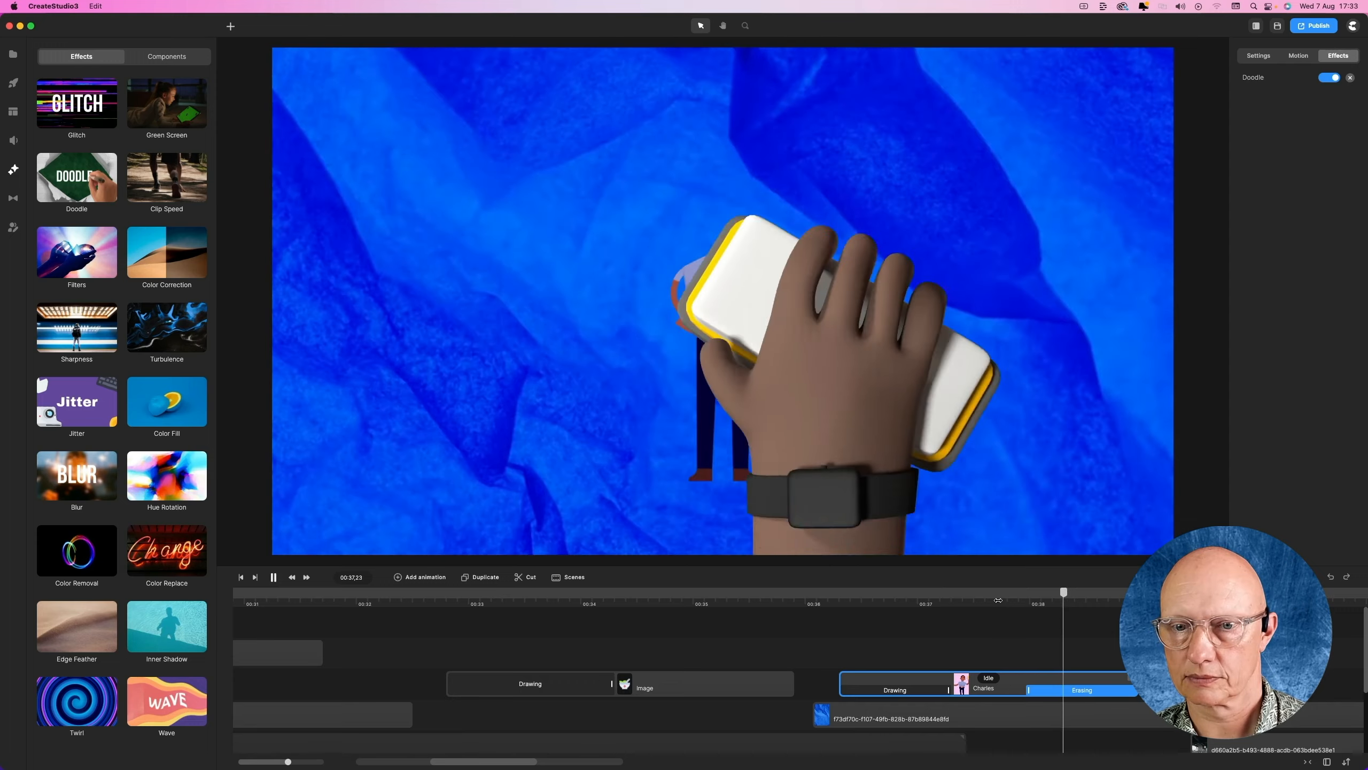
click(820, 602)
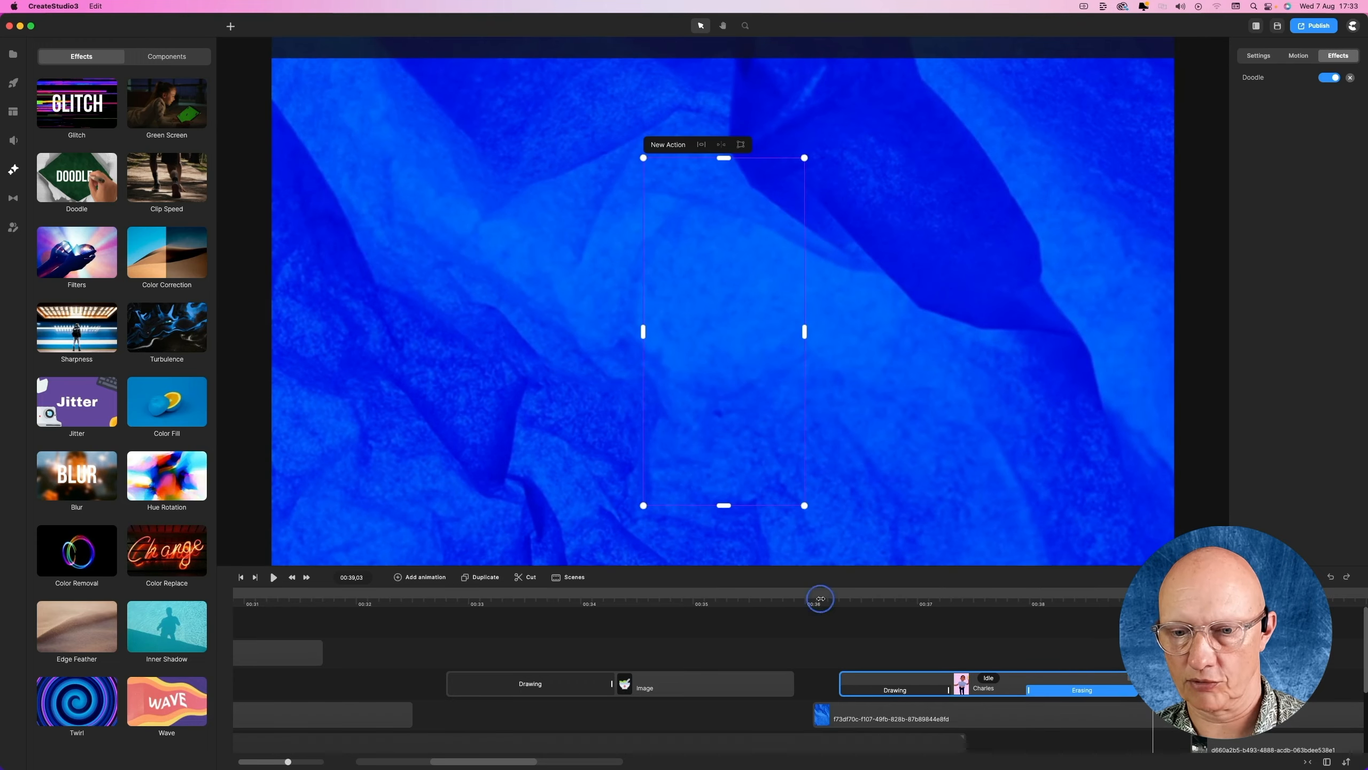
key(space)
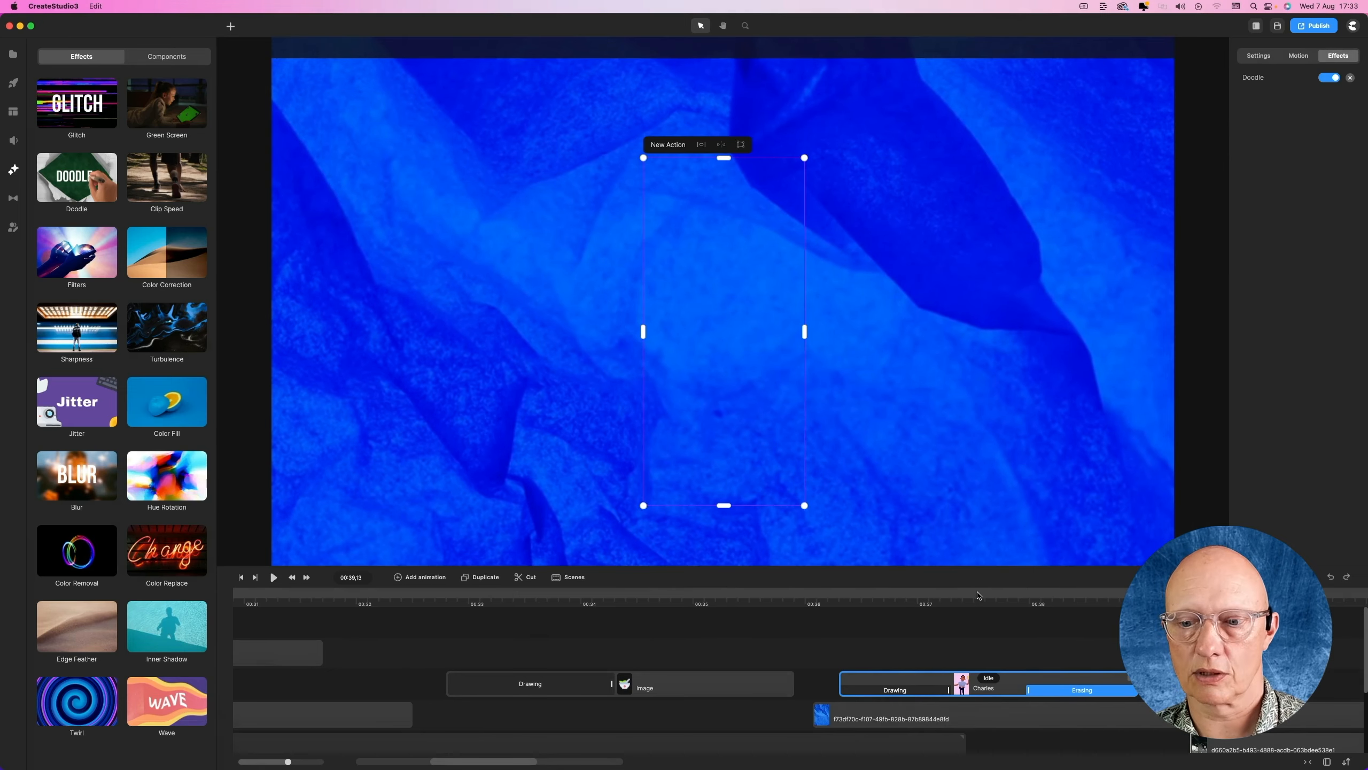
click(979, 595)
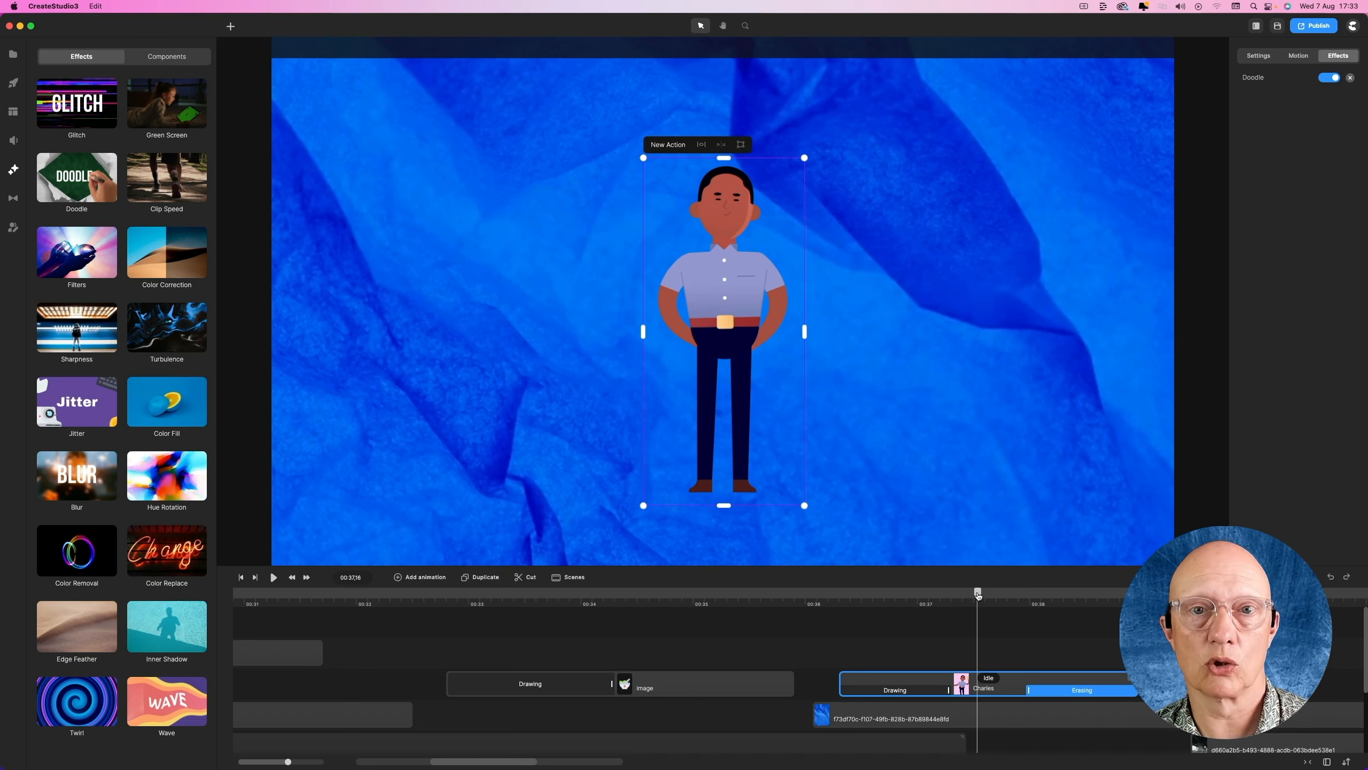